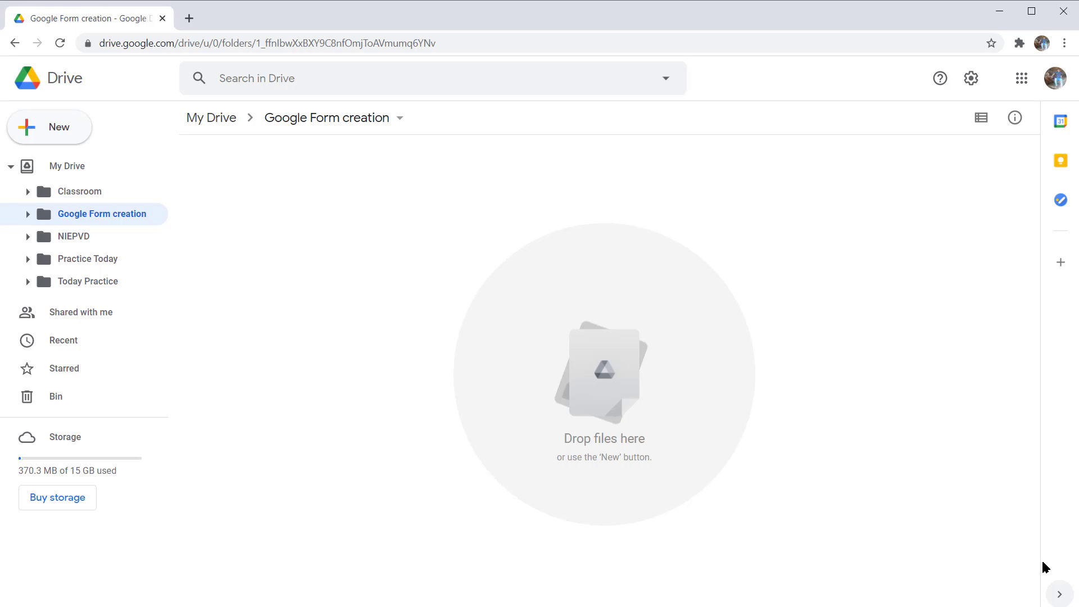
- Start a new folder in Drive, then dismiss the new folder dialog
{"action": "key", "text": "shift+f"}
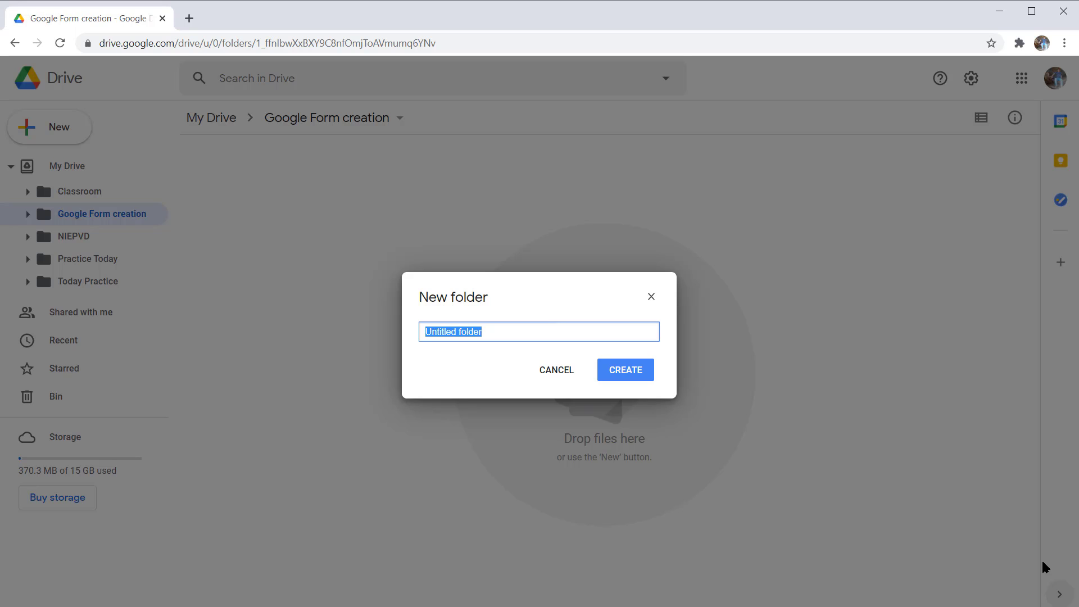
{"action": "key", "text": "Tab"}
{"action": "key", "text": "Tab"}
{"action": "key", "text": "Tab"}
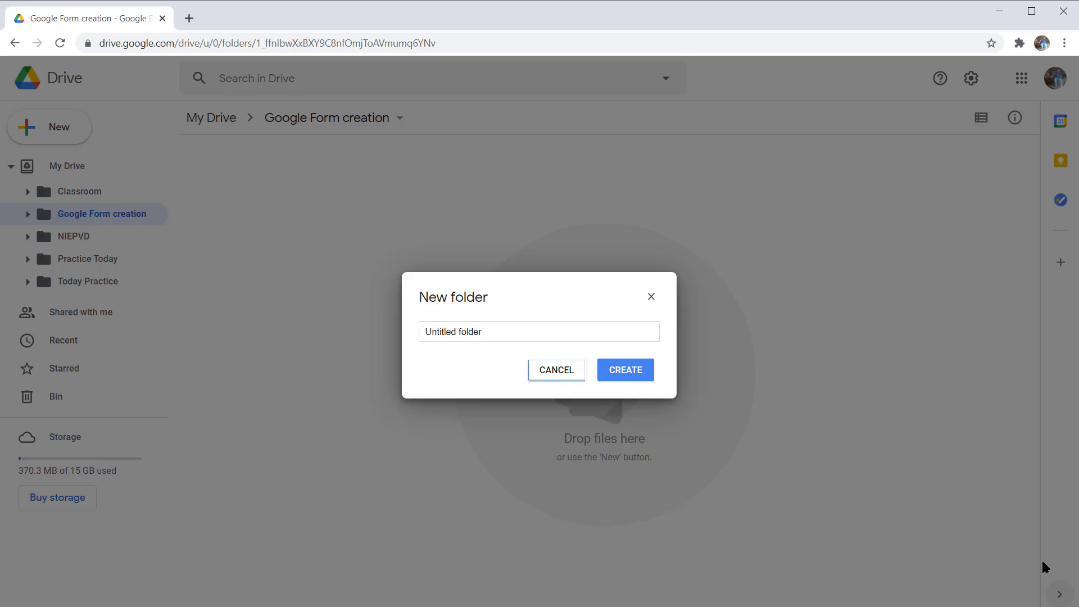
{"action": "key", "text": "Tab"}
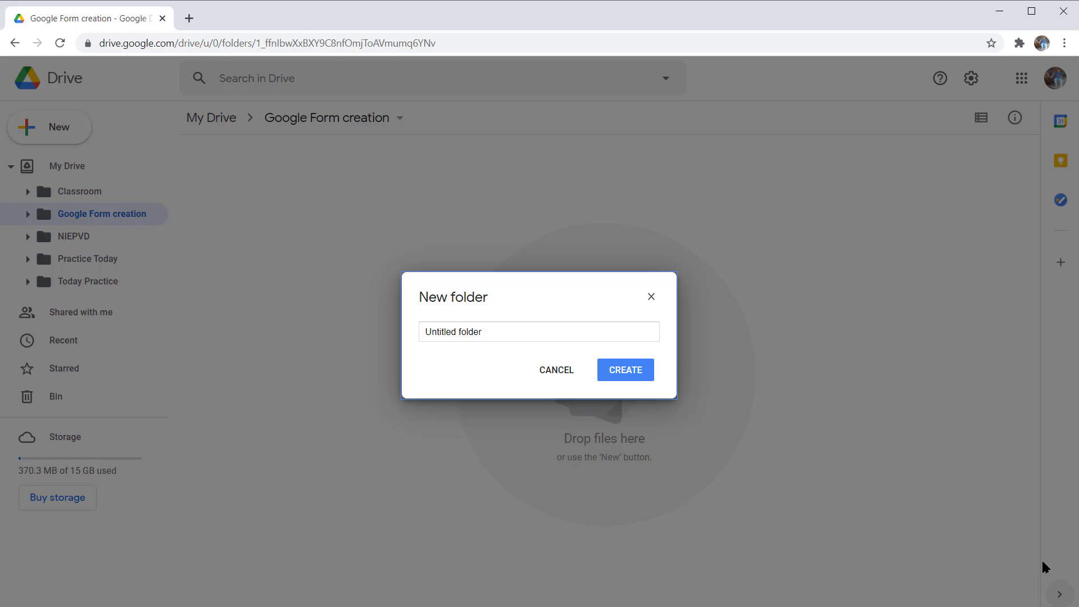
{"action": "key", "text": "shift+Tab"}
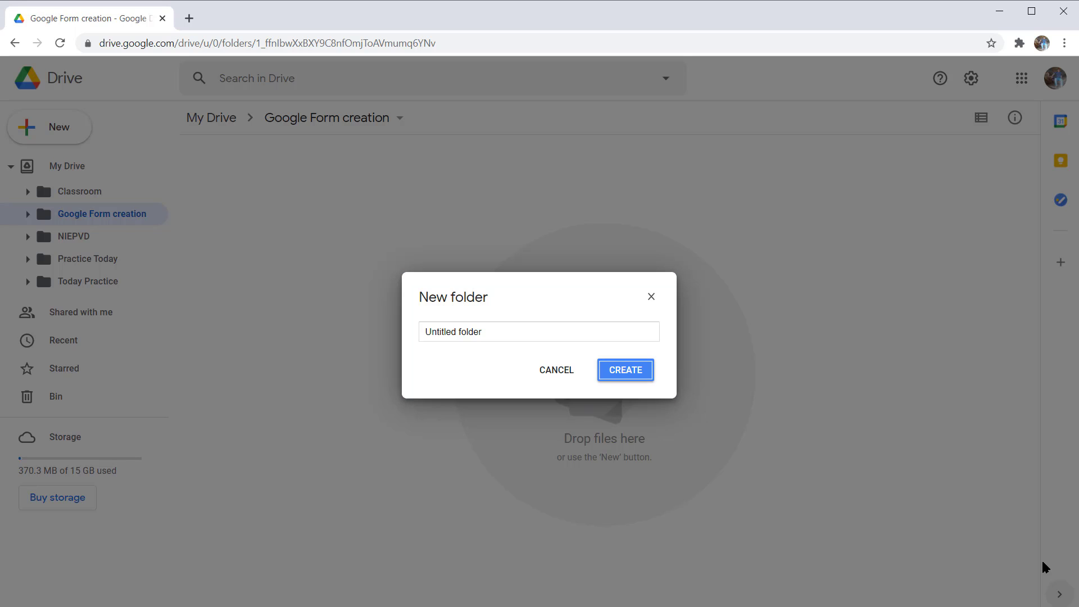
{"action": "key", "text": "Return"}
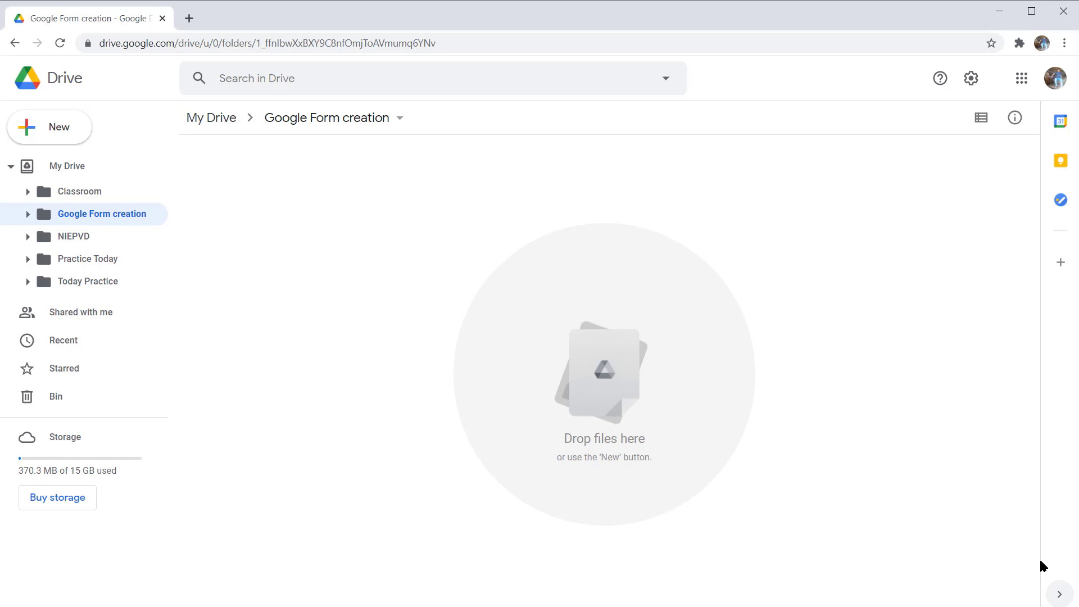
- Create a blank Google Form from Drive's New menu
{"action": "key", "text": "c"}
{"action": "key", "text": "Down"}
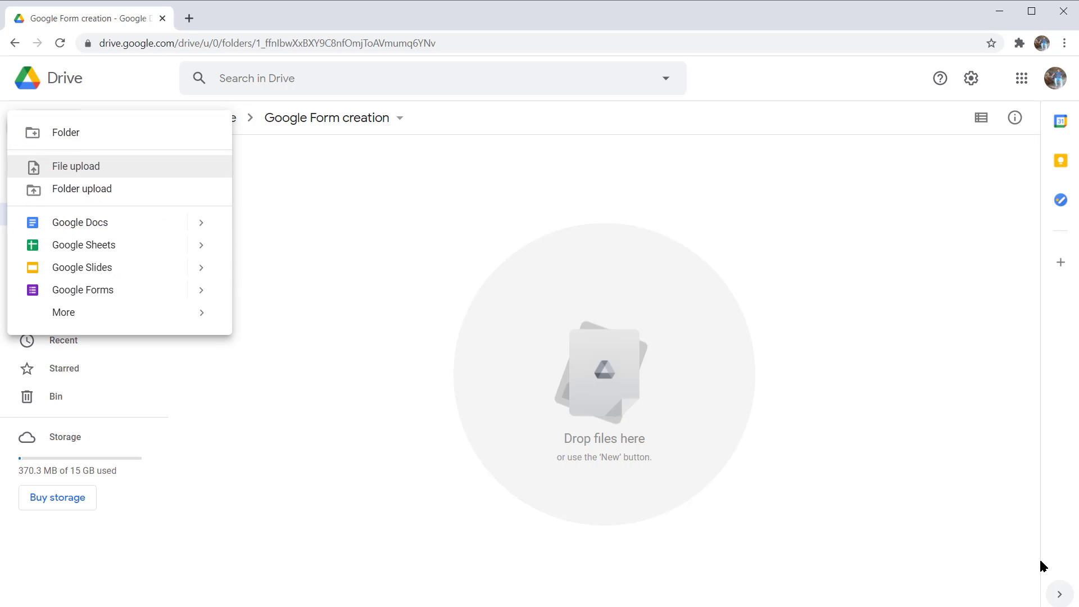
{"action": "key", "text": "Down"}
{"action": "key", "text": "Down"}
{"action": "key", "text": "Down"}
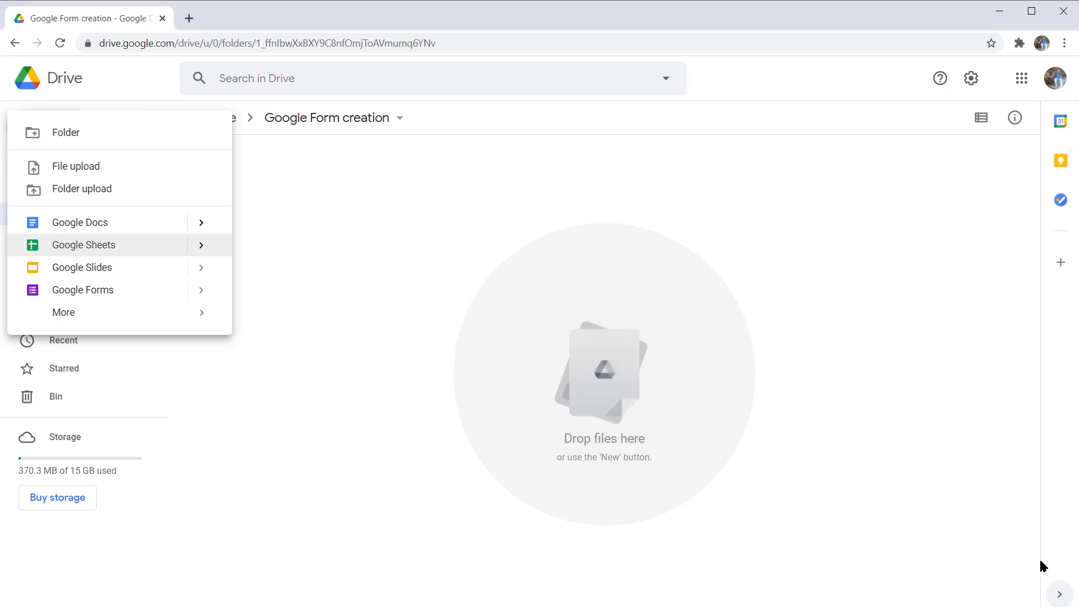
{"action": "key", "text": "Down"}
{"action": "key", "text": "Down"}
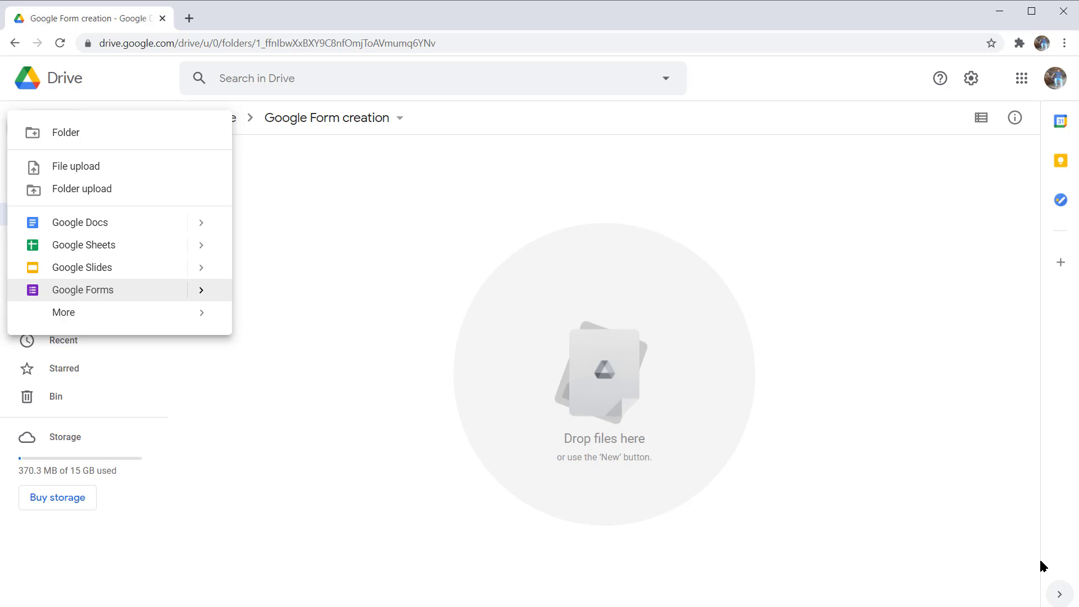
{"action": "key", "text": "Right"}
{"action": "key", "text": "Down"}
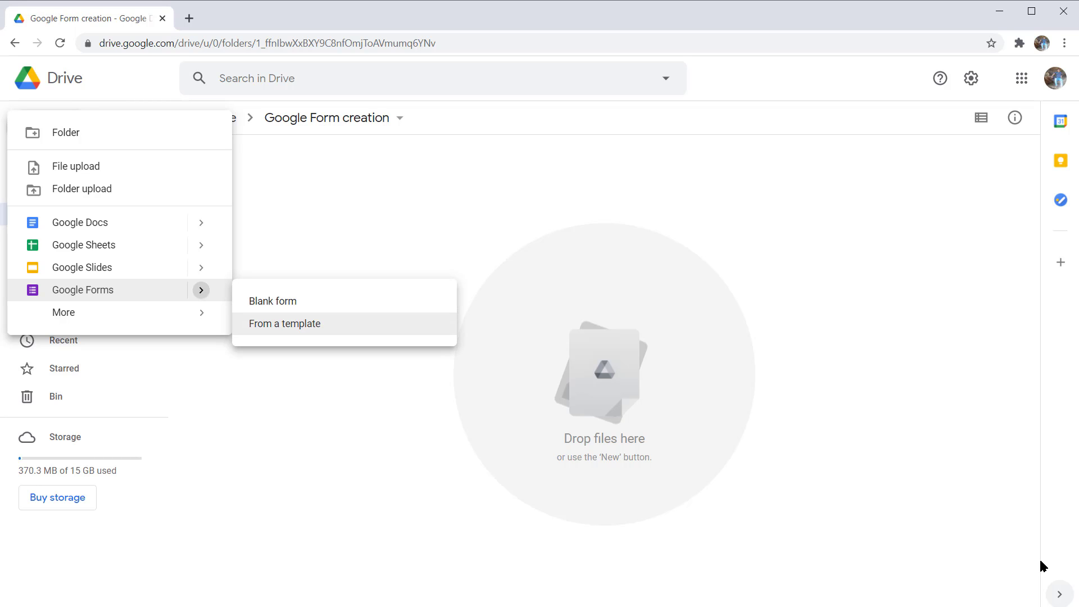
{"action": "key", "text": "Up"}
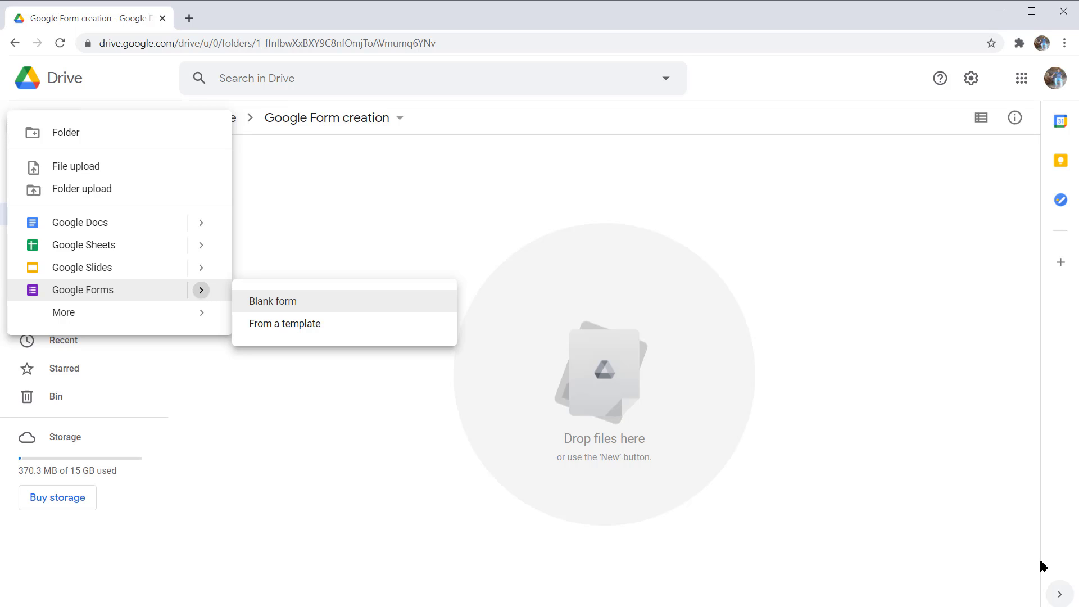
{"action": "key", "text": "Return"}
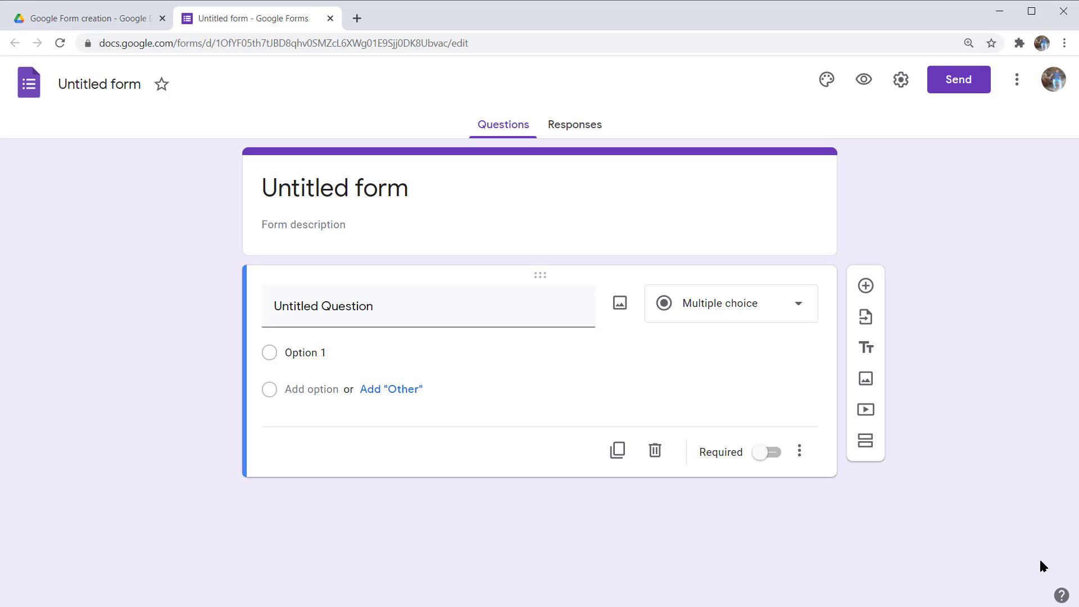
- Select the 'Untitled form' file name so it can be renamed
{"action": "key", "text": "Tab"}
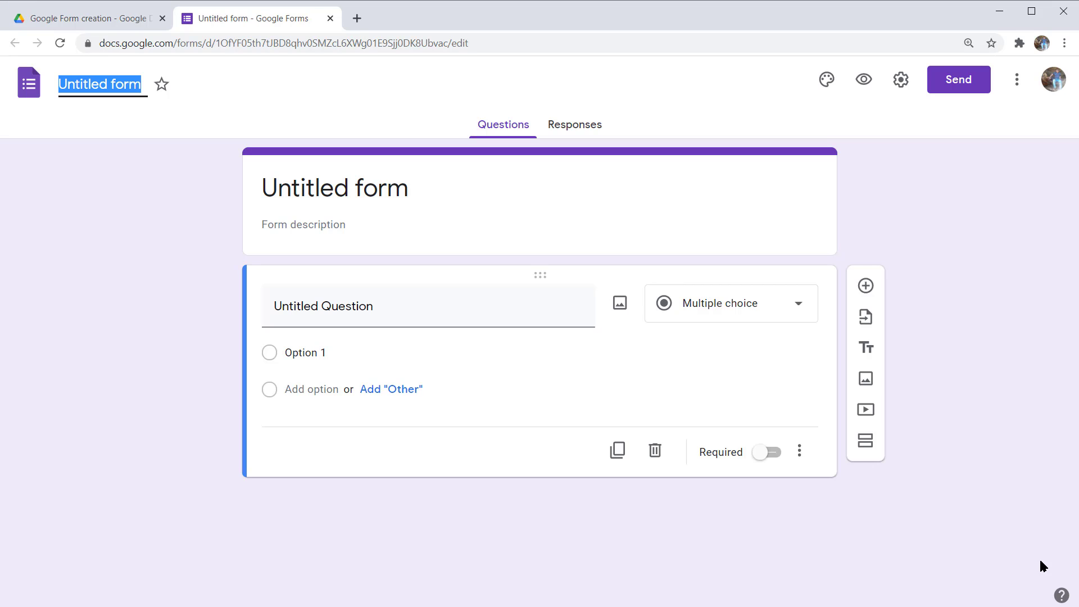
- Replace the 'Untitled form' file name with 'Practice Today'
{"action": "type", "text": "P"}
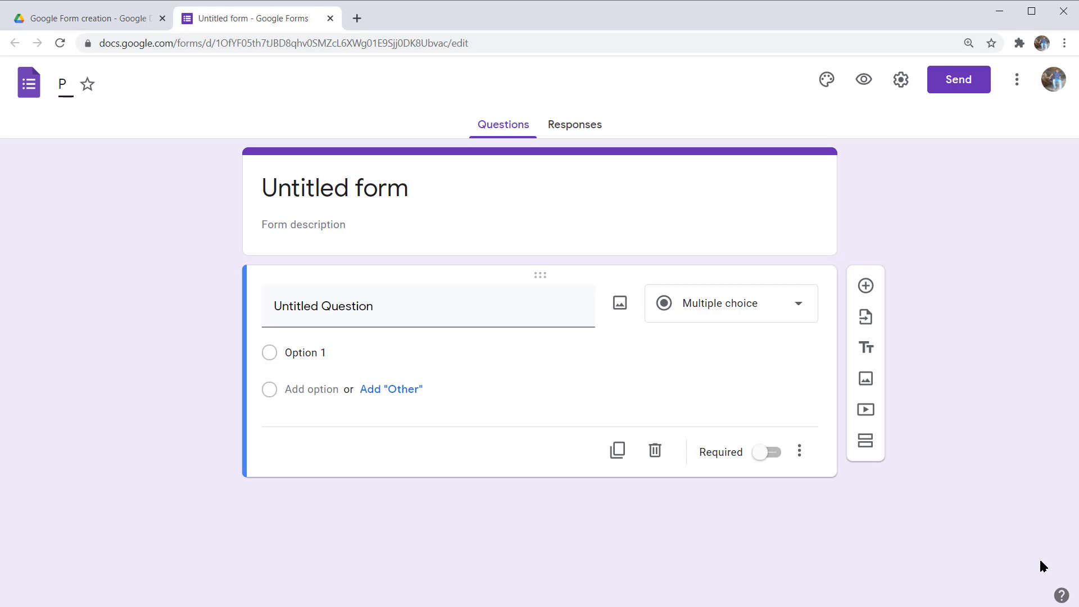
{"action": "type", "text": "ractice"}
{"action": "type", "text": "Today"}
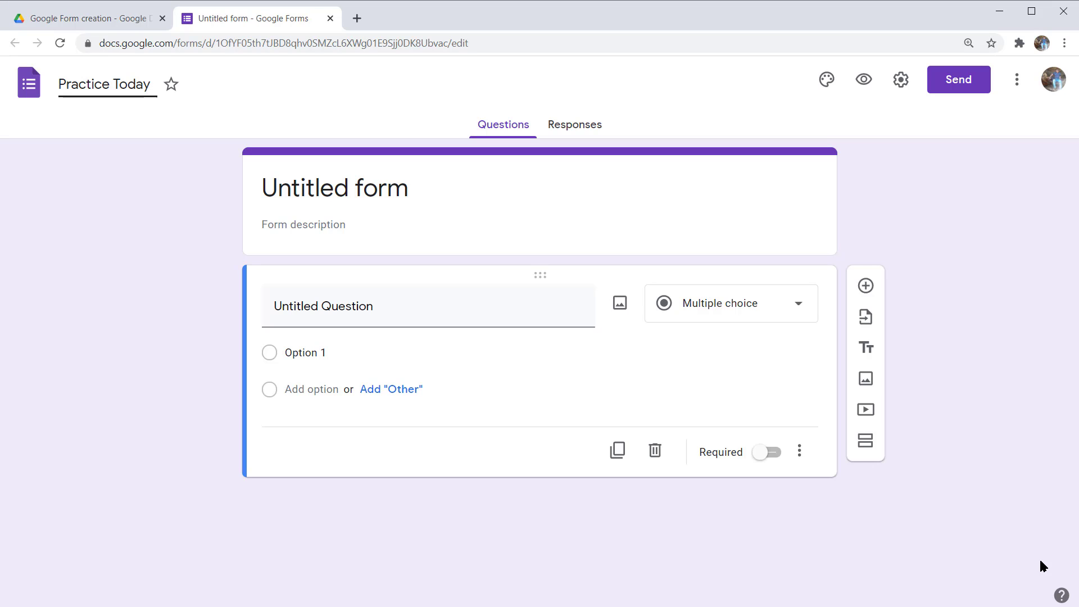
- Commit the 'Practice Today' name and open the form's Settings
{"action": "key", "text": "Return"}
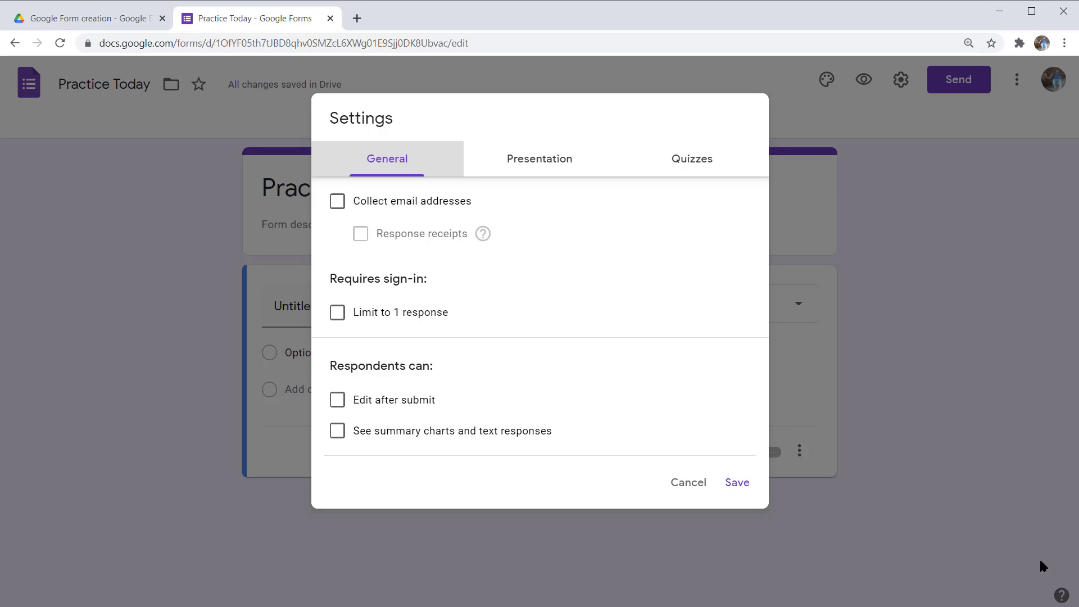
{"action": "key", "text": "Tab"}
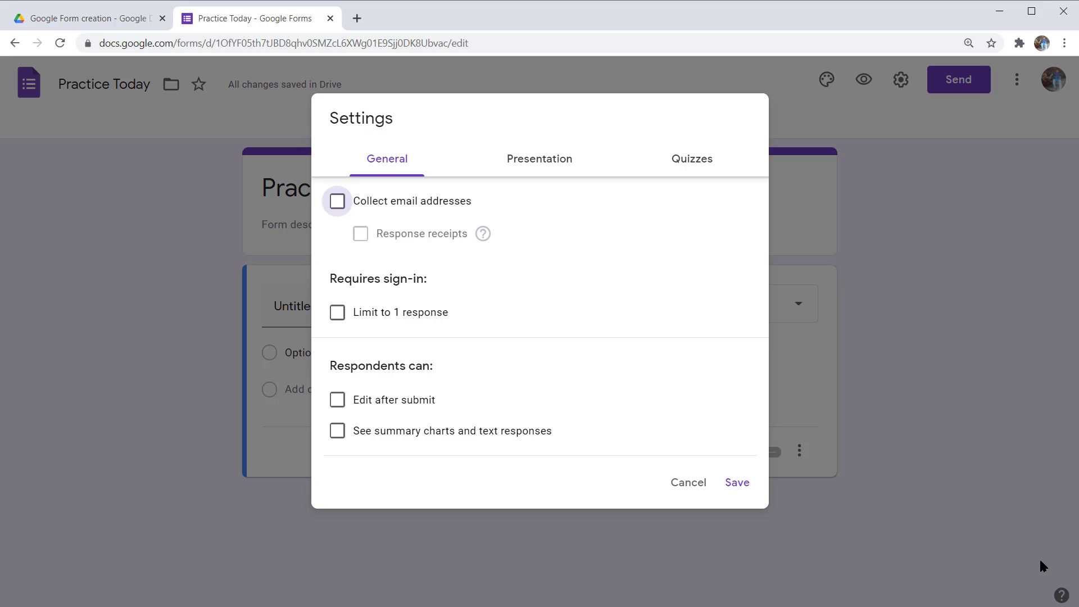
{"action": "key", "text": "space"}
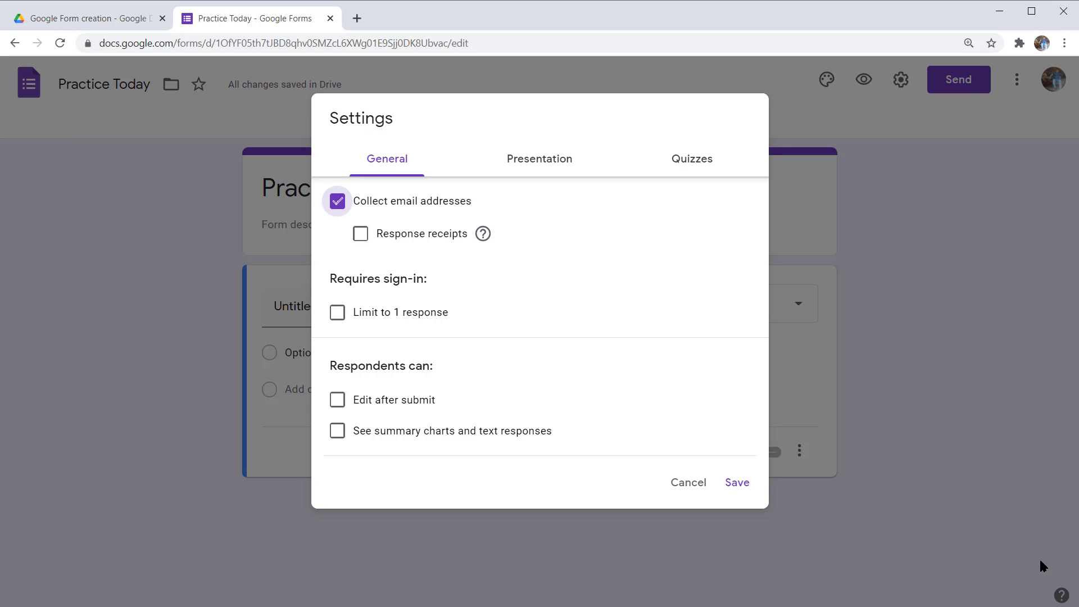
{"action": "key", "text": "Tab"}
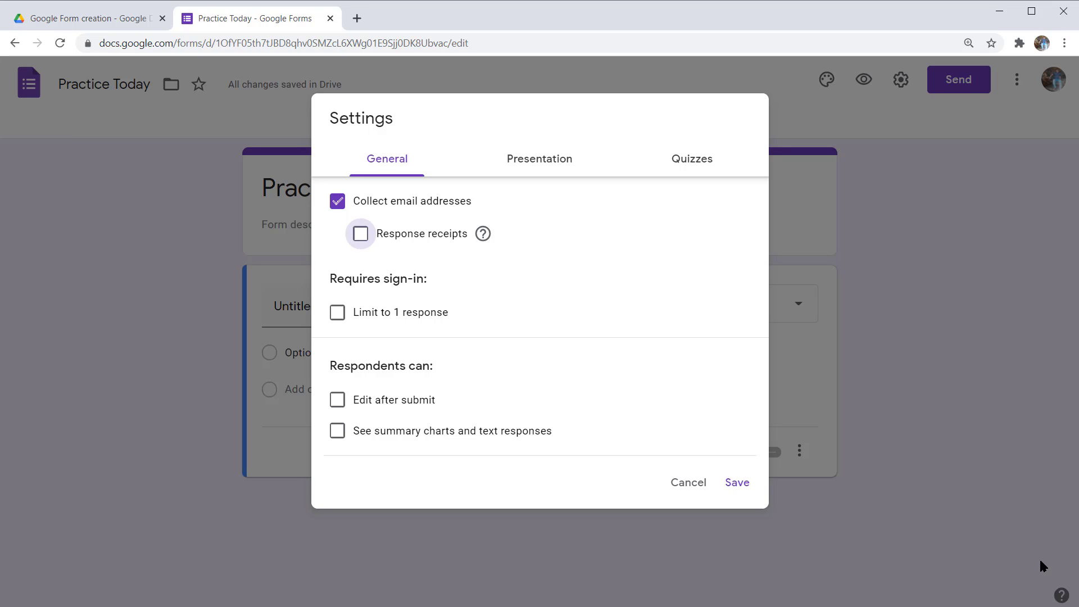
{"action": "key", "text": "Tab"}
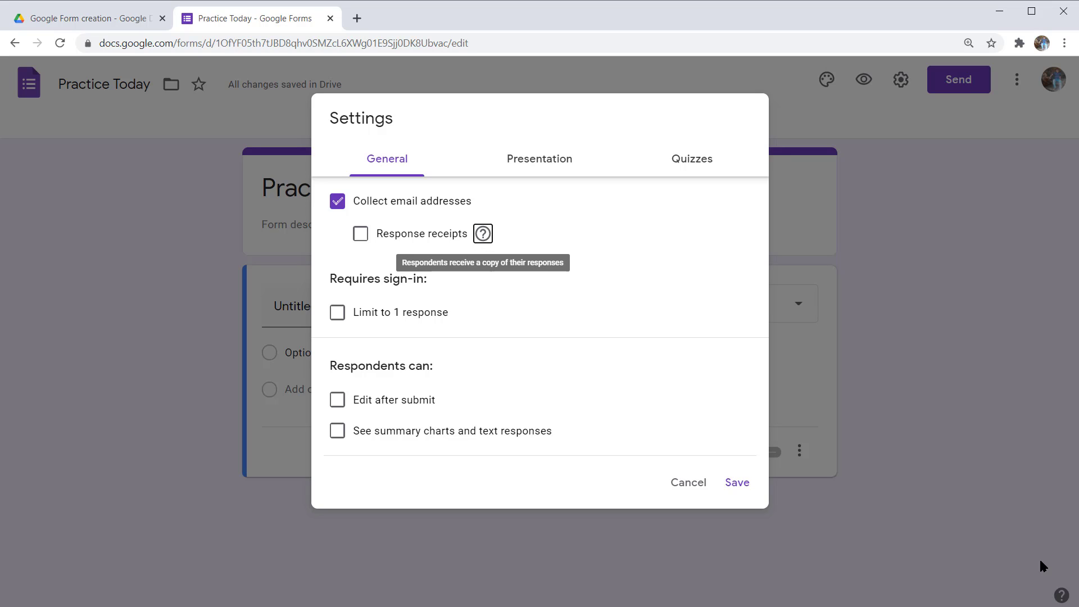
{"action": "key", "text": "Tab"}
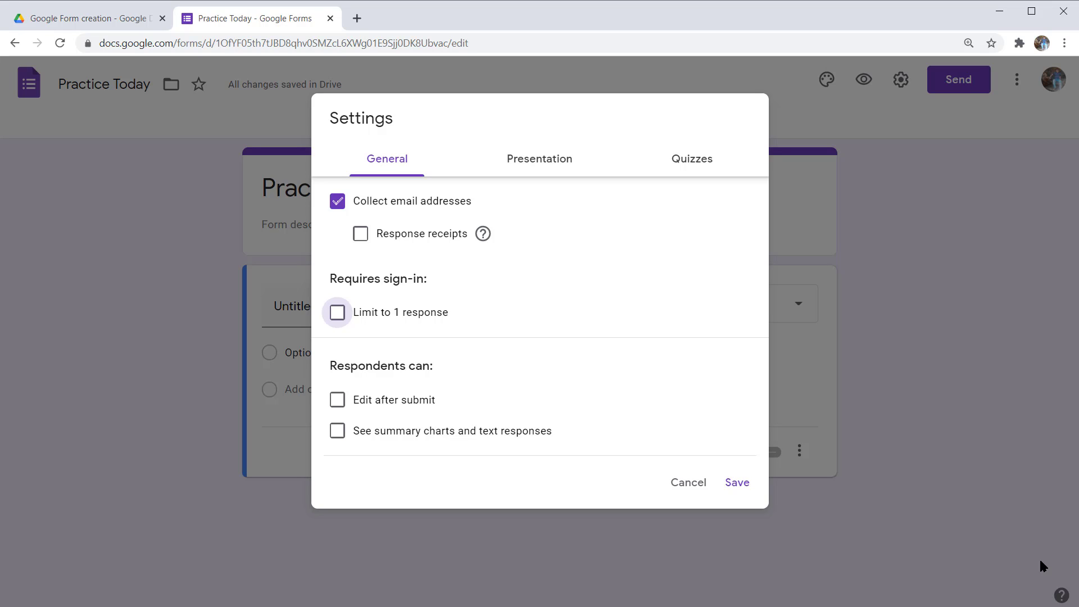
{"action": "key", "text": "Tab"}
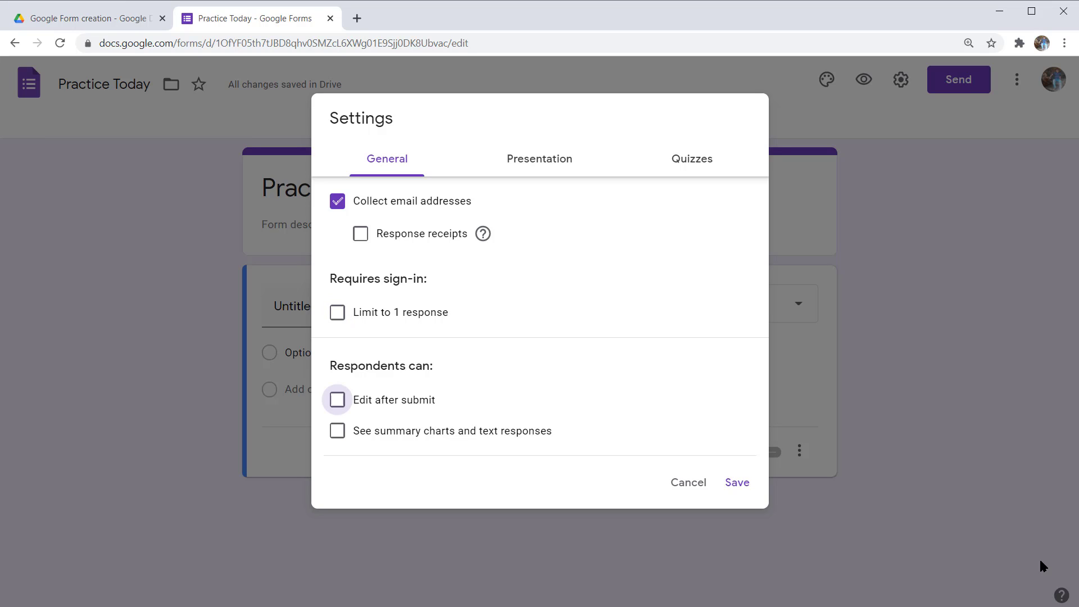
{"action": "key", "text": "shift+Tab"}
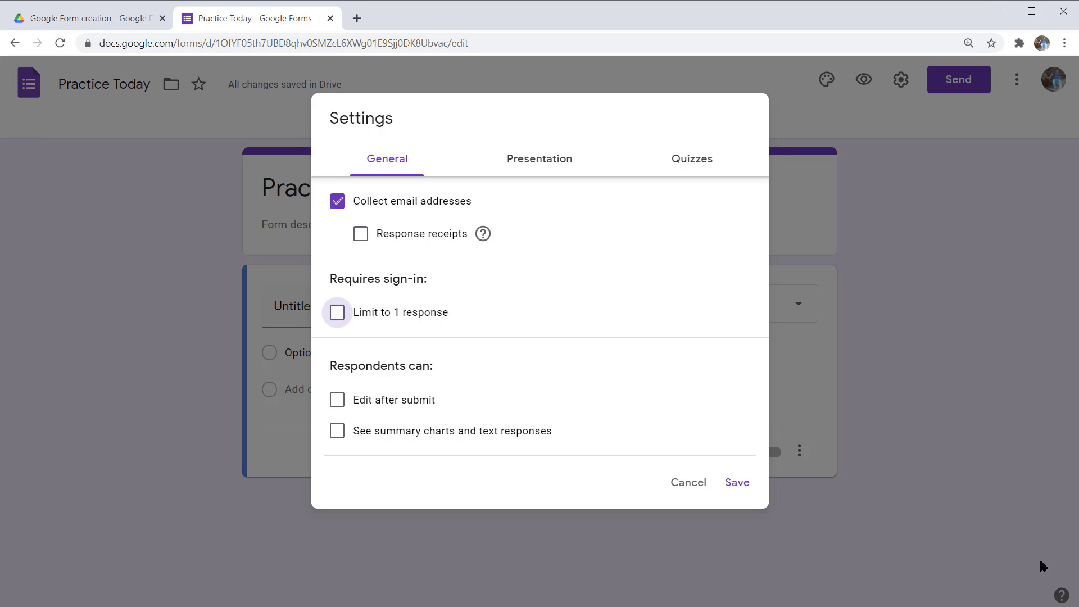
- Review the General settings, then switch to the Presentation settings
{"action": "key", "text": "Tab"}
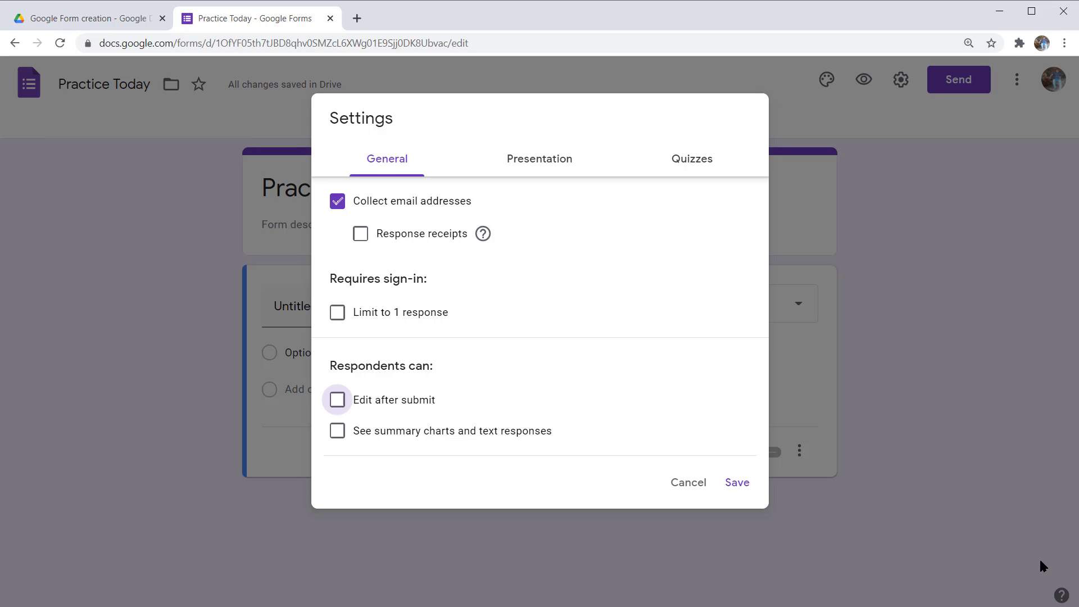
{"action": "key", "text": "Tab"}
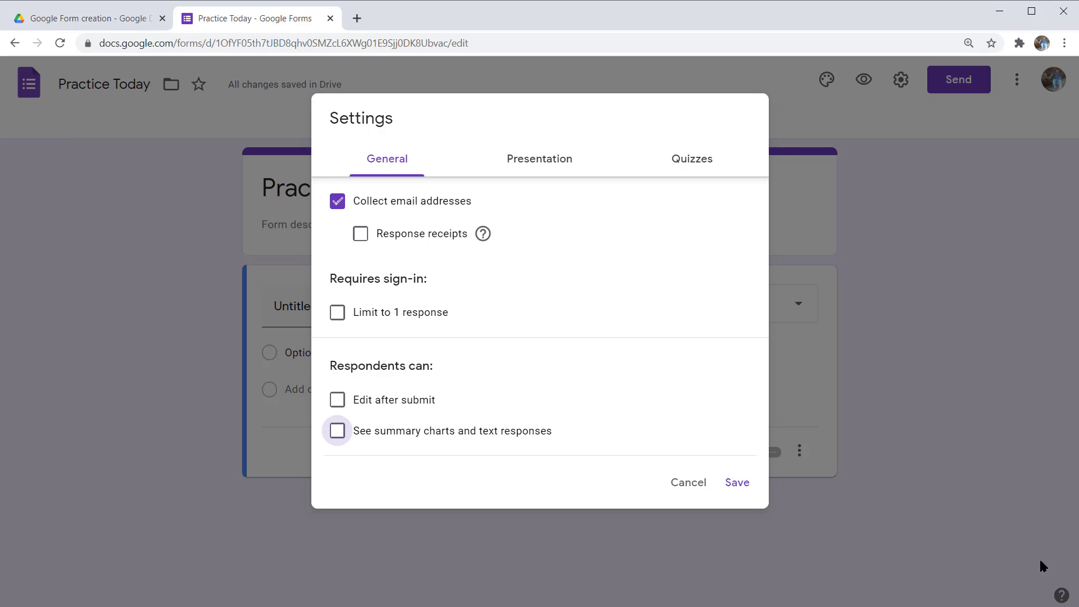
{"action": "key", "text": "shift+Tab"}
{"action": "key", "text": "shift+Tab"}
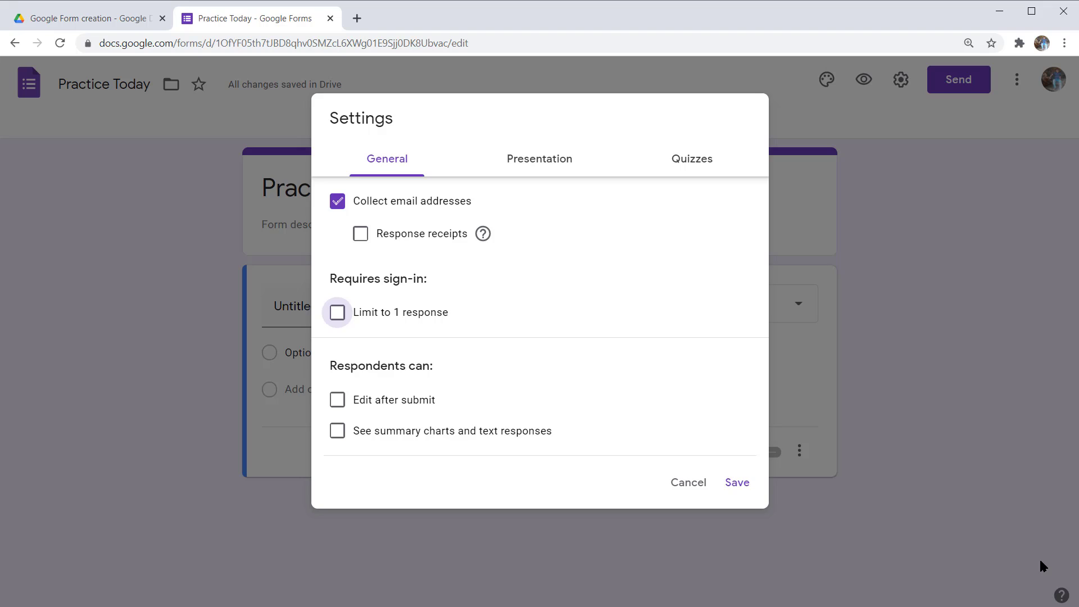
{"action": "key", "text": "Tab"}
{"action": "key", "text": "Tab"}
{"action": "key", "text": "Tab"}
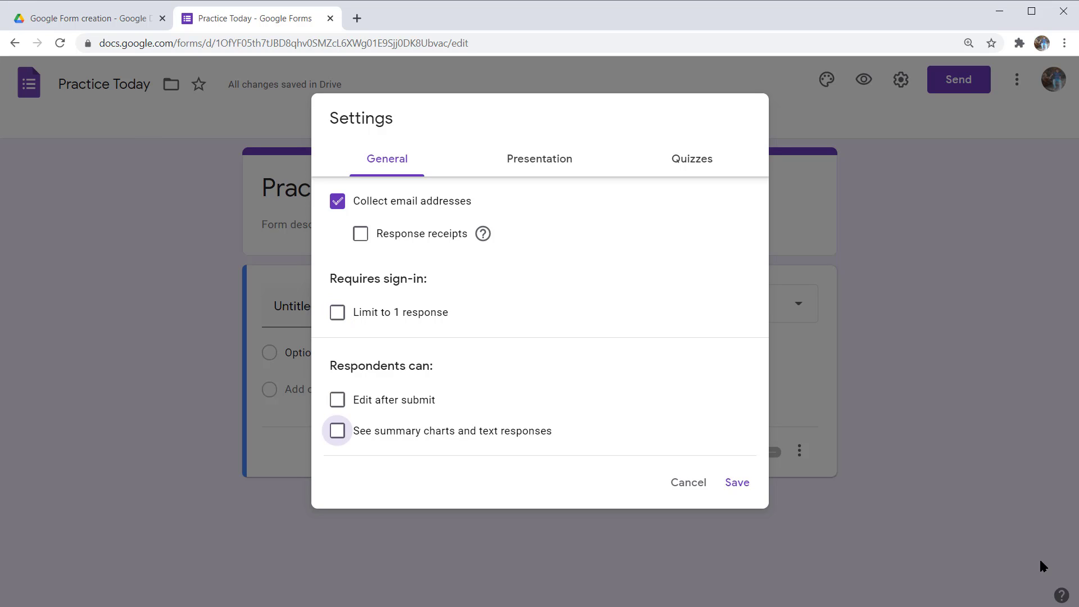
{"action": "key", "text": "Tab"}
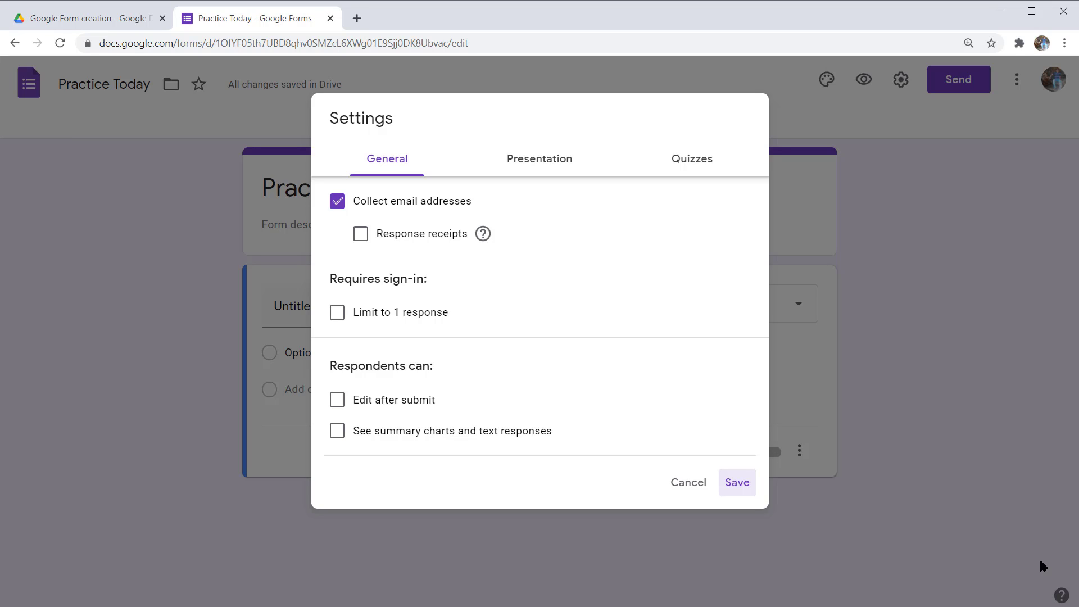
{"action": "key", "text": "Tab"}
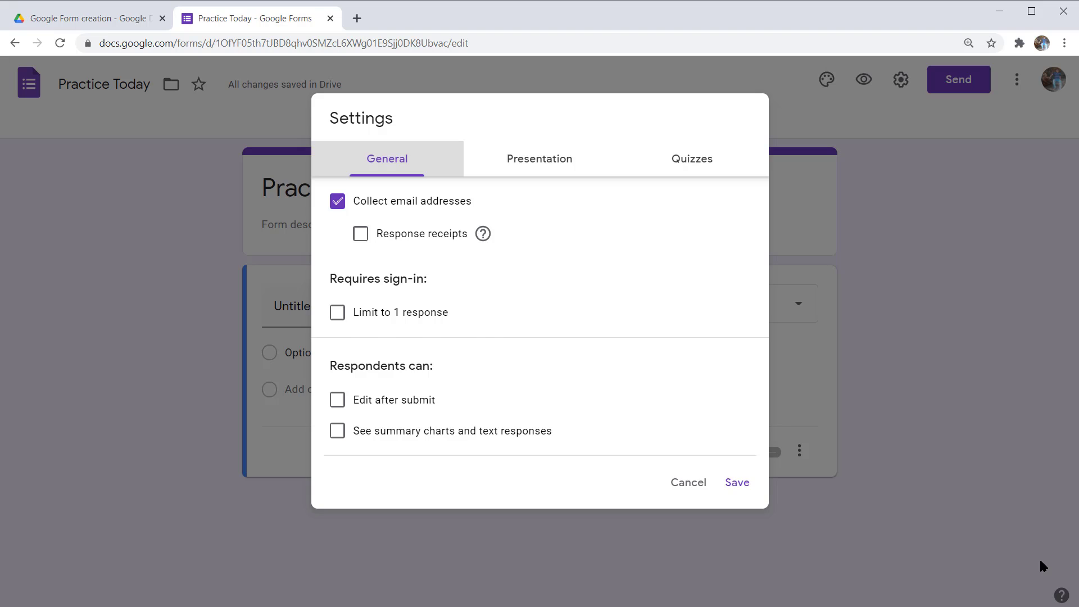
{"action": "key", "text": "Right"}
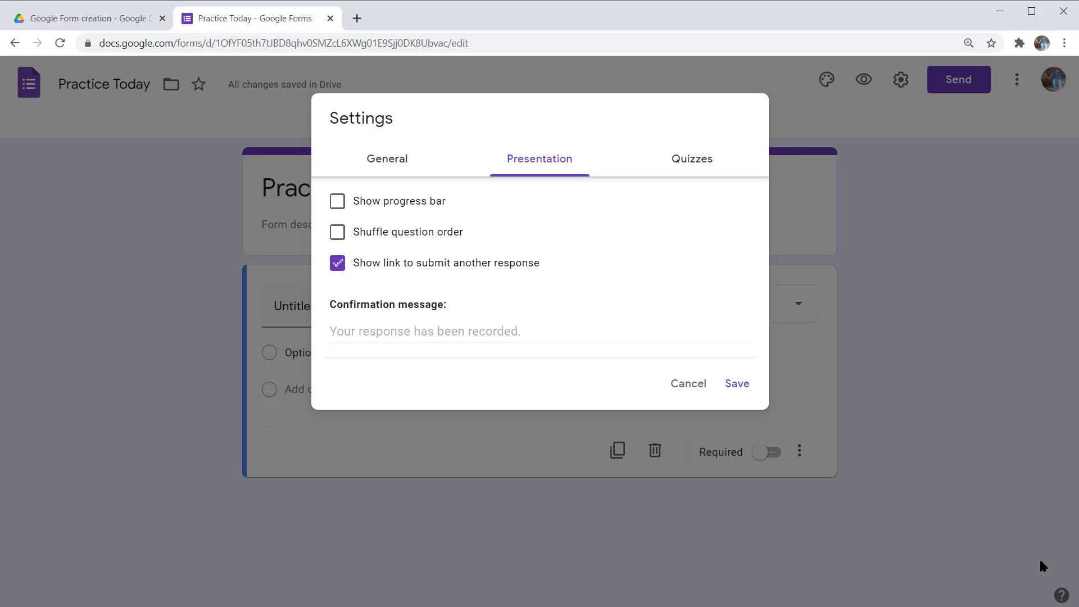
{"action": "key", "text": "Tab"}
{"action": "key", "text": "Tab"}
{"action": "key", "text": "Tab"}
{"action": "key", "text": "Tab"}
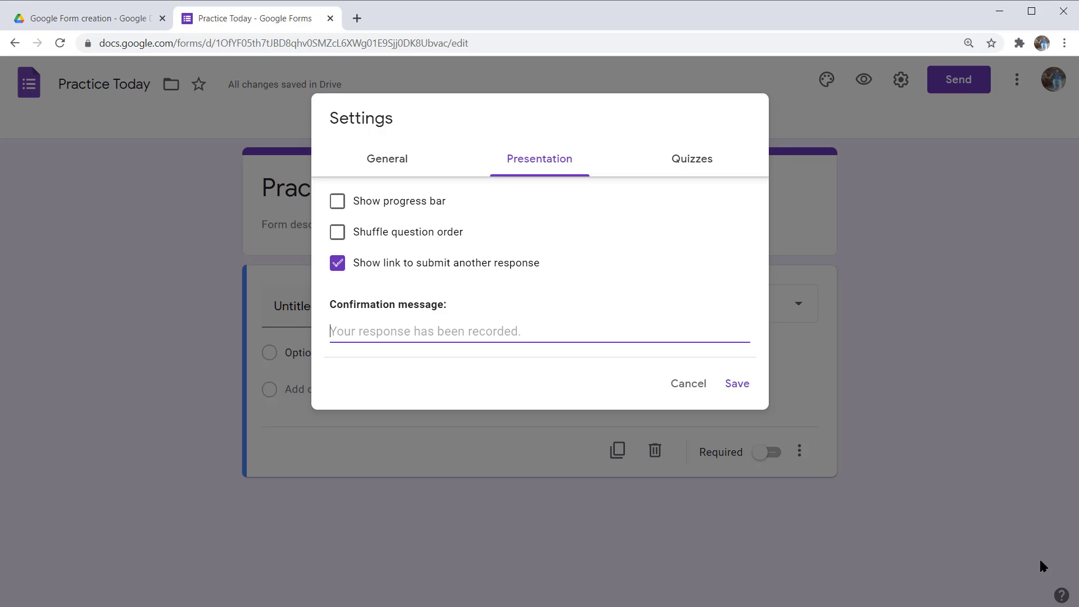
- Enter 'Very Nice' as the confirmation message in the Presentation settings
{"action": "type", "text": "Ve"}
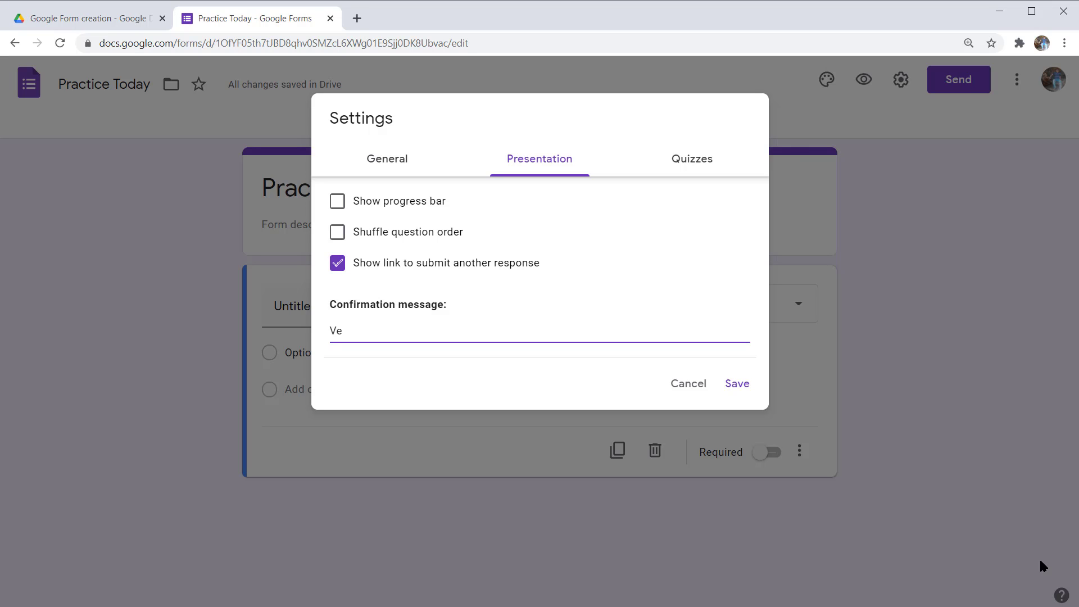
{"action": "type", "text": "ry Nice"}
{"action": "key", "text": "Tab"}
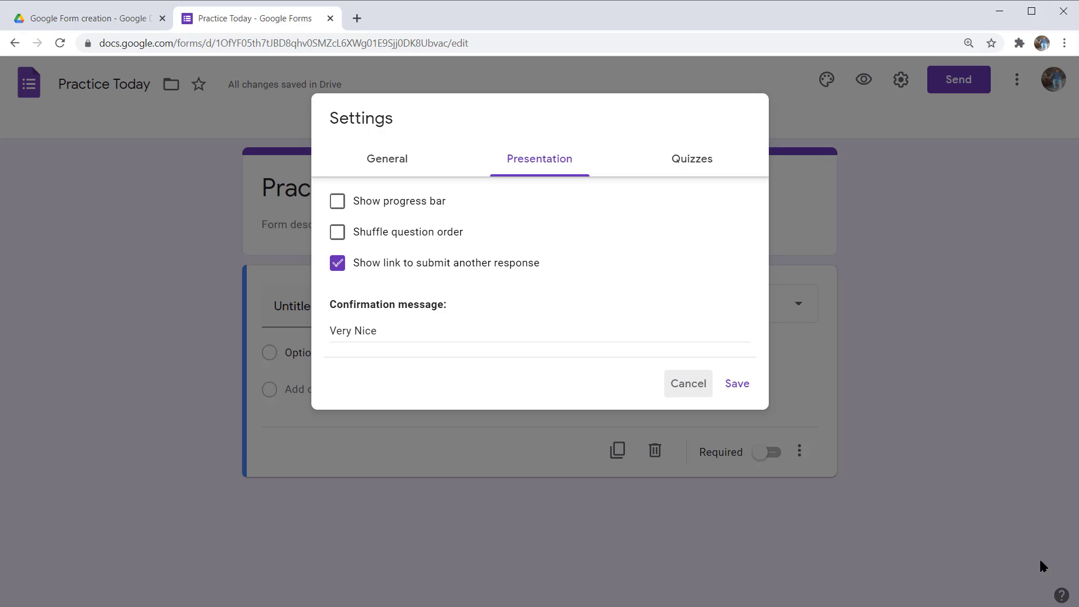
{"action": "key", "text": "Tab"}
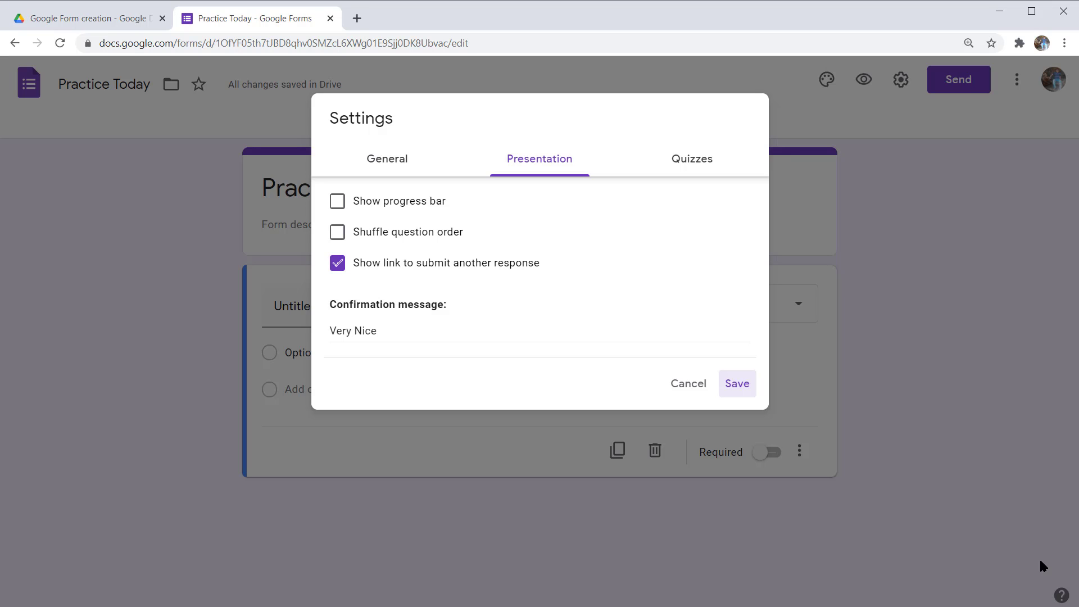
{"action": "key", "text": "Tab"}
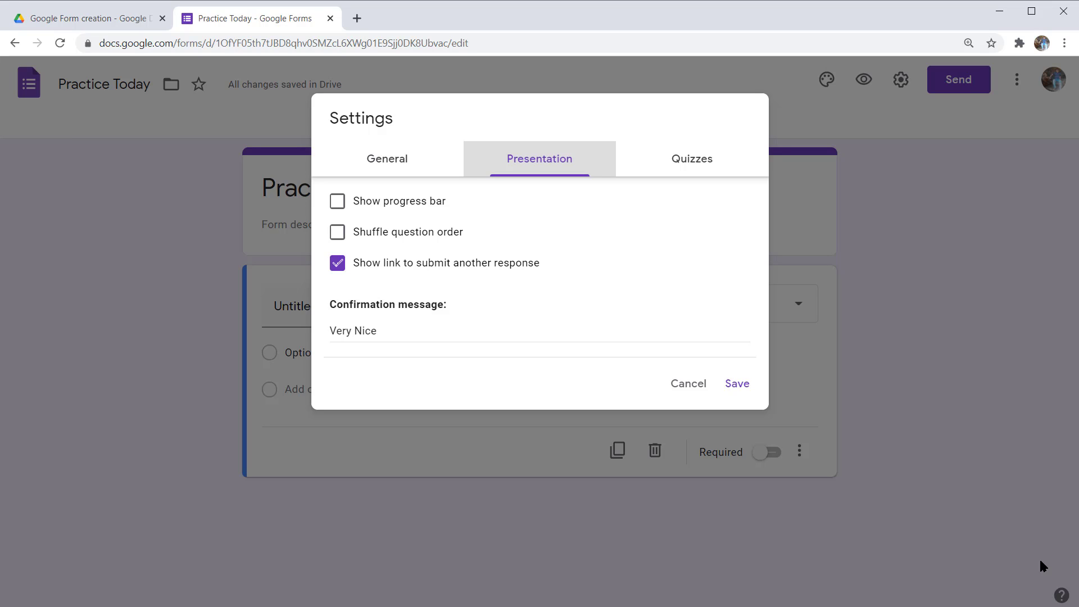
- Switch the Settings dialog to the Quizzes options
{"action": "key", "text": "Right"}
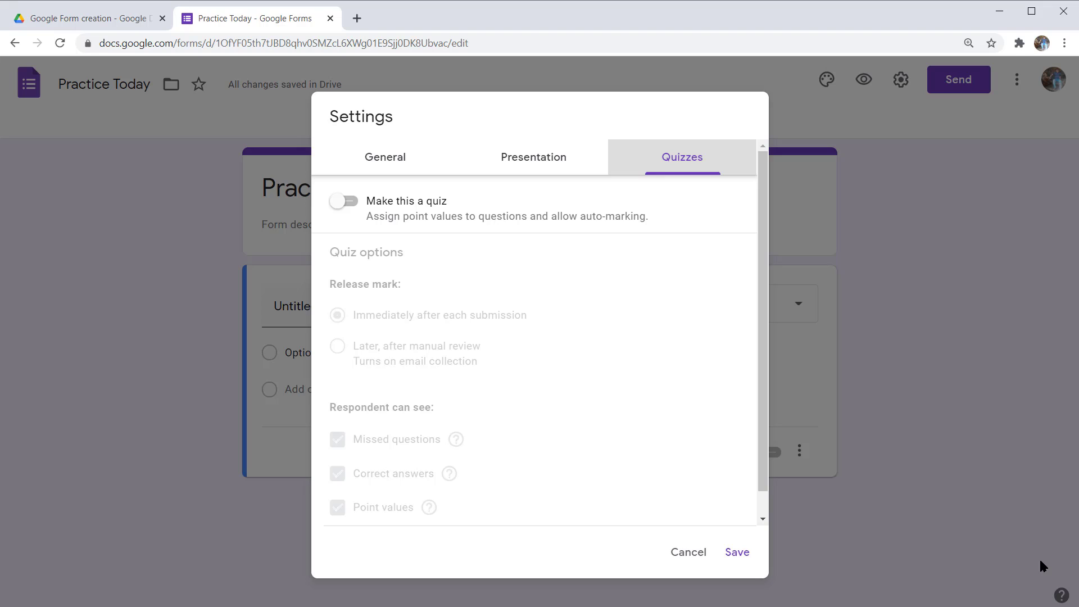
- Leave 'Make this a quiz' off and save the settings, adding a required Email address field
{"action": "key", "text": "Tab"}
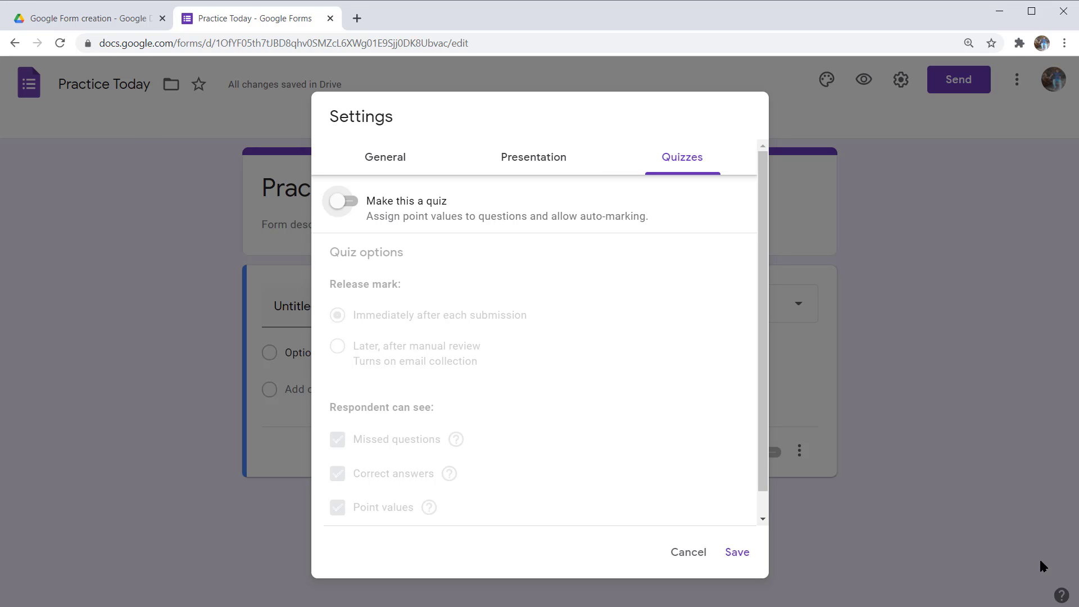
{"action": "key", "text": "Tab"}
{"action": "key", "text": "shift+Tab"}
{"action": "key", "text": "Tab"}
{"action": "key", "text": "Tab"}
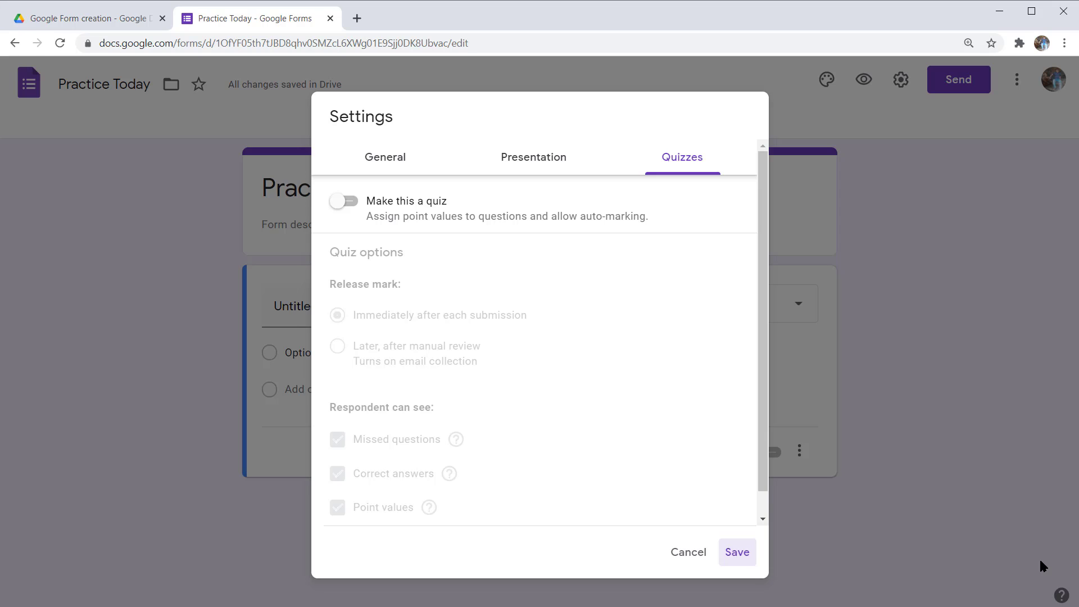
{"action": "key", "text": "Return"}
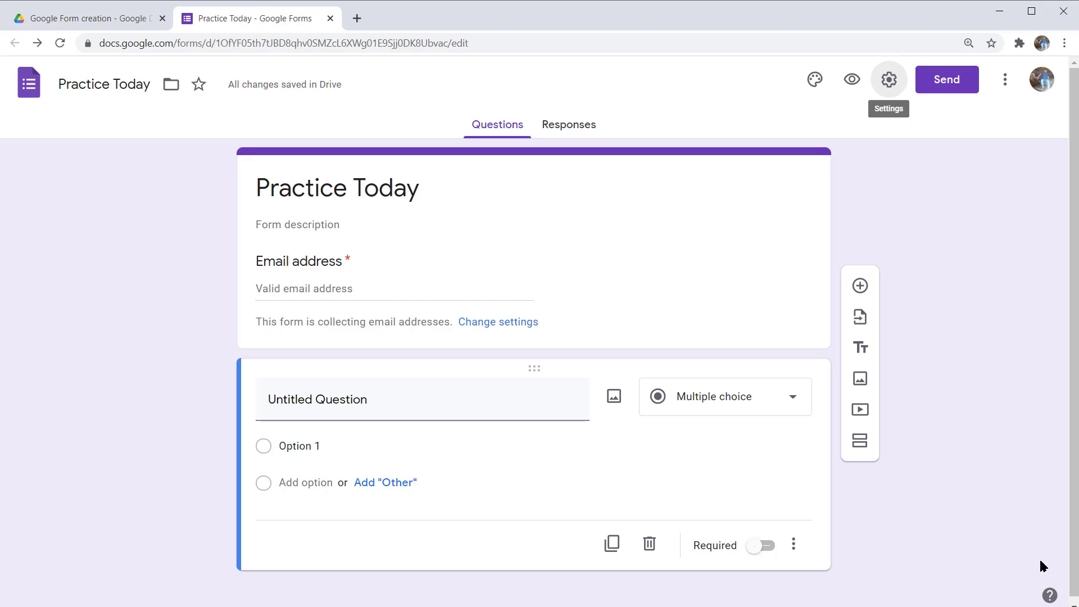
- Open the Send form dialog, set to email with subject 'Practice Today'
{"action": "key", "text": "ctrl+Return"}
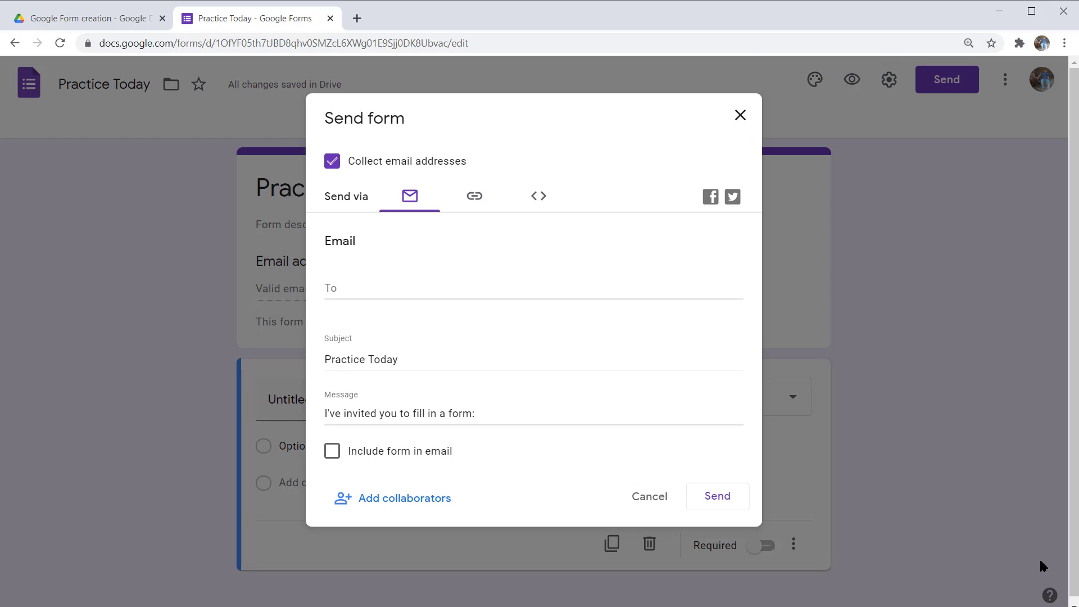
{"action": "key", "text": "Tab"}
{"action": "key", "text": "Tab"}
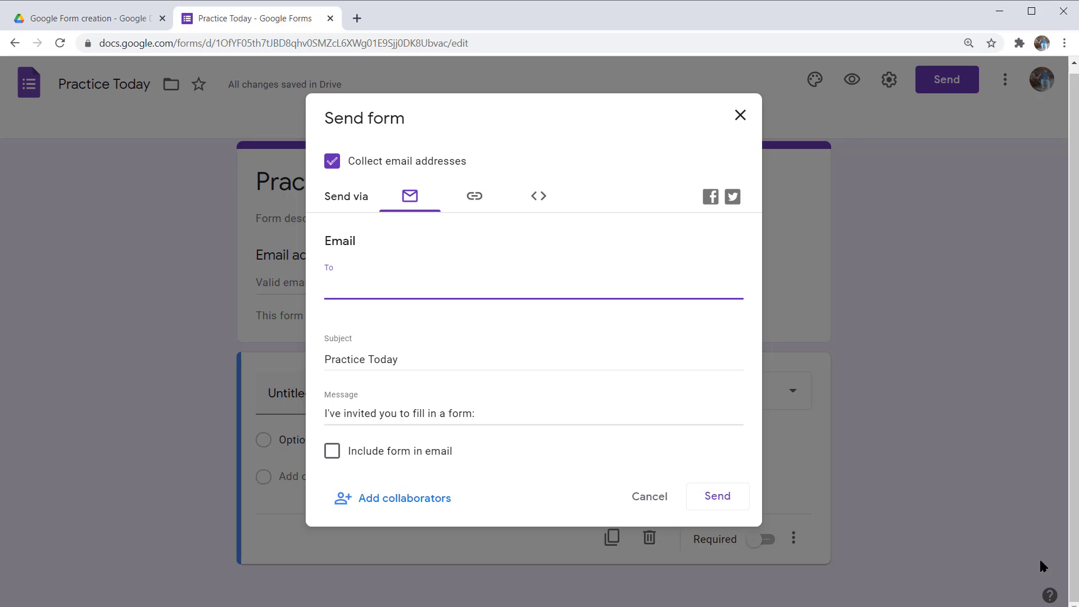
{"action": "key", "text": "Tab"}
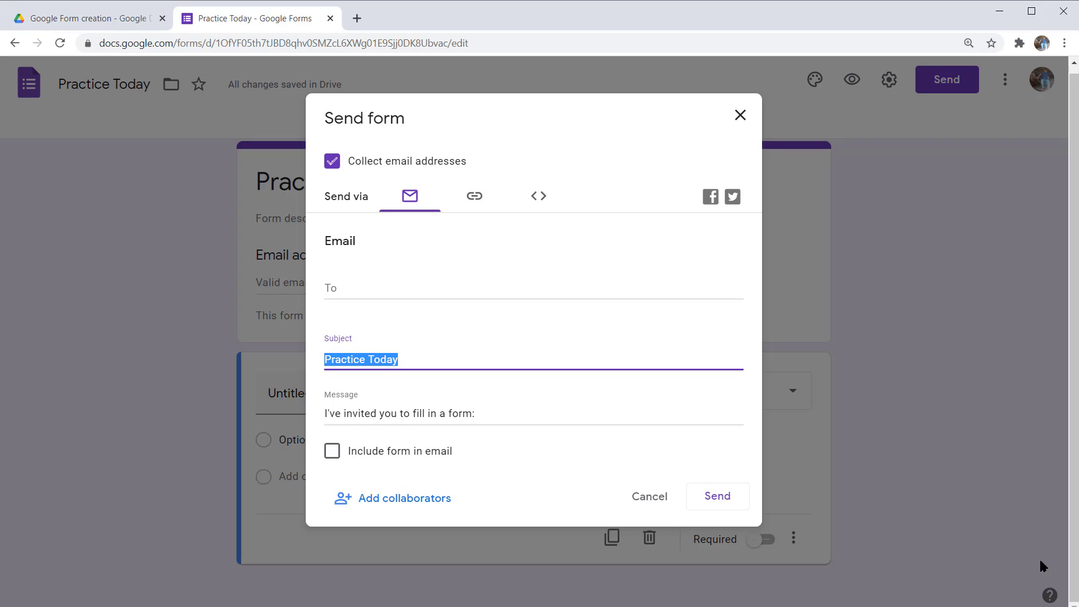
{"action": "key", "text": "Tab"}
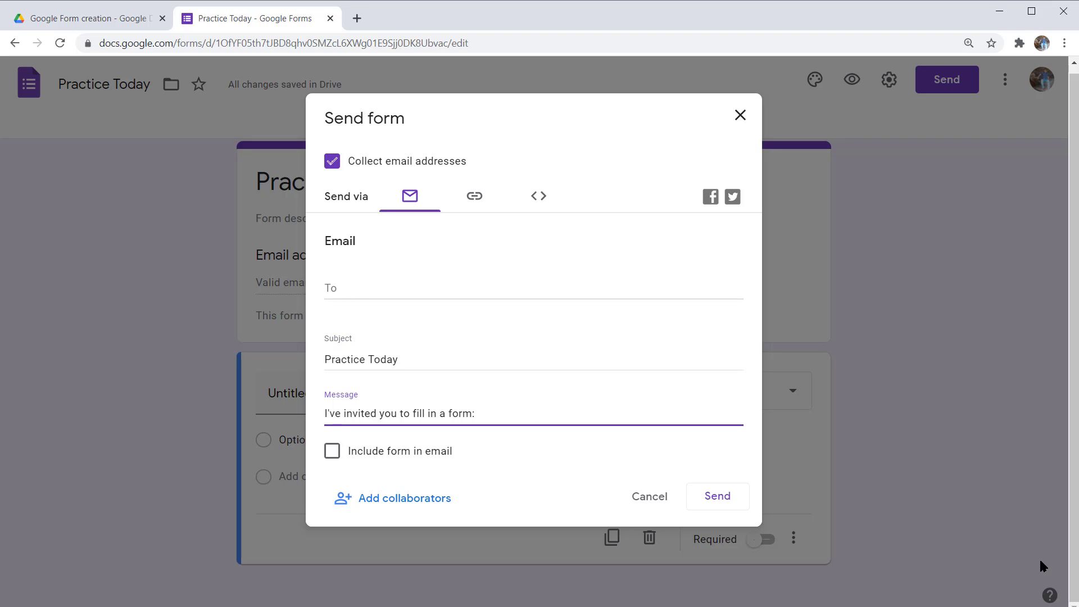
{"action": "key", "text": "Tab"}
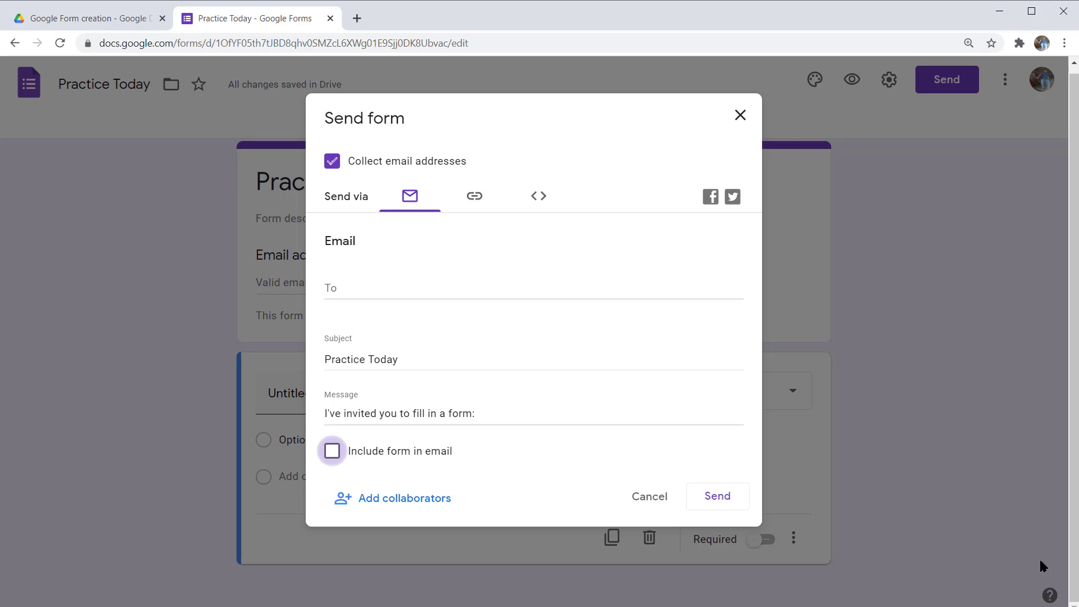
- Switch the Send form dialog from email to the form's shareable link
{"action": "key", "text": "Tab"}
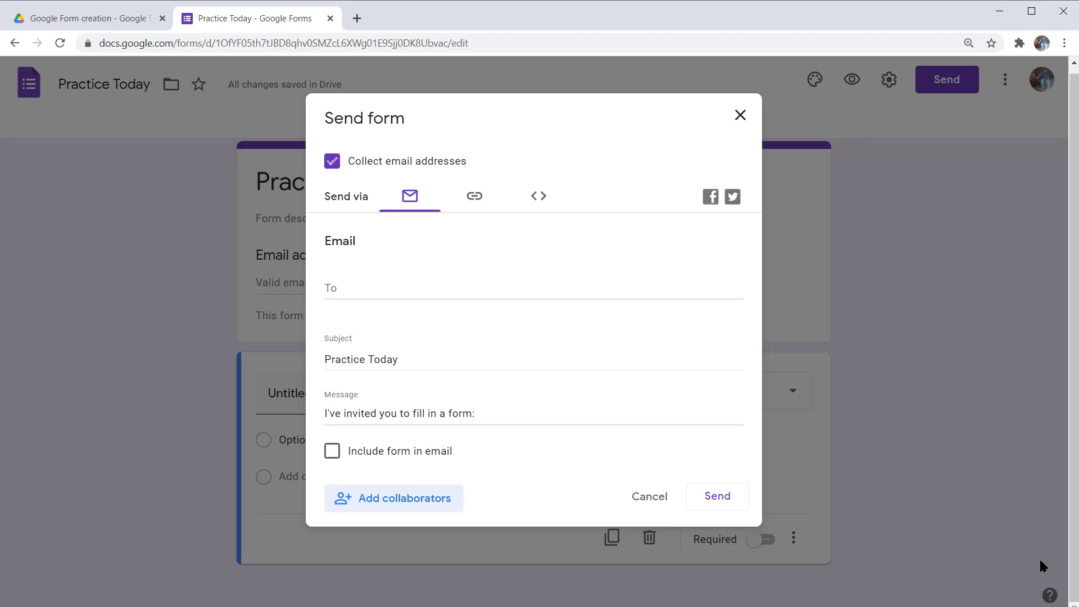
{"action": "key", "text": "Tab"}
{"action": "key", "text": "Tab"}
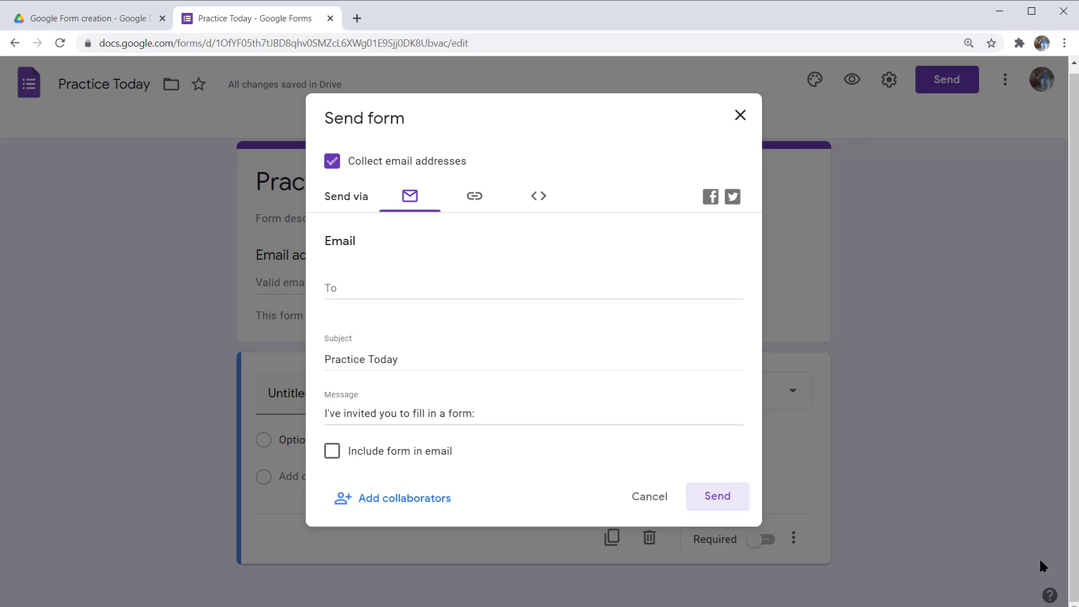
{"action": "key", "text": "Tab"}
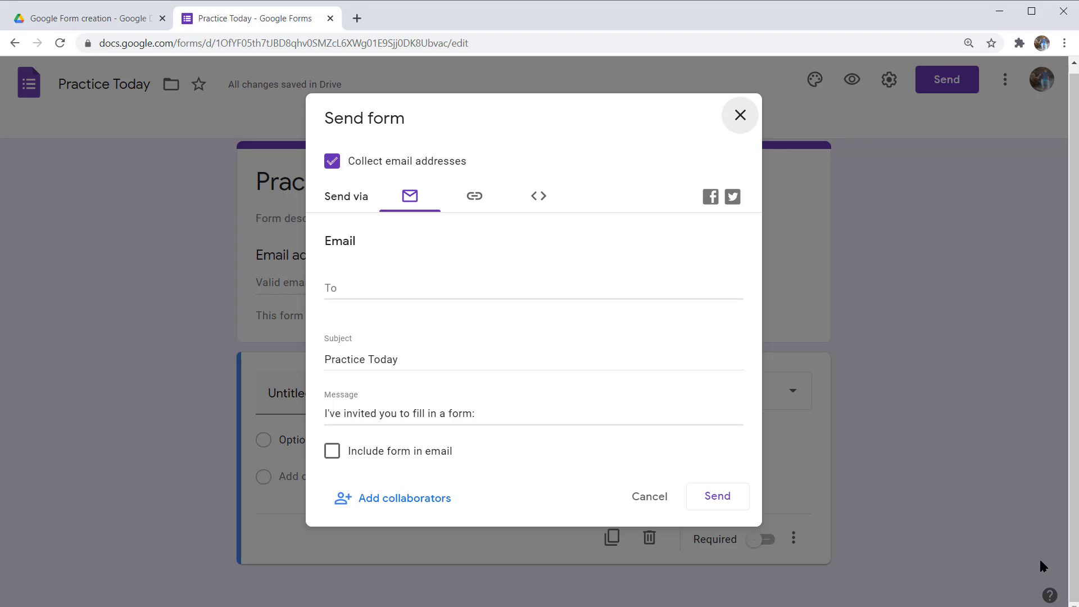
{"action": "key", "text": "Tab"}
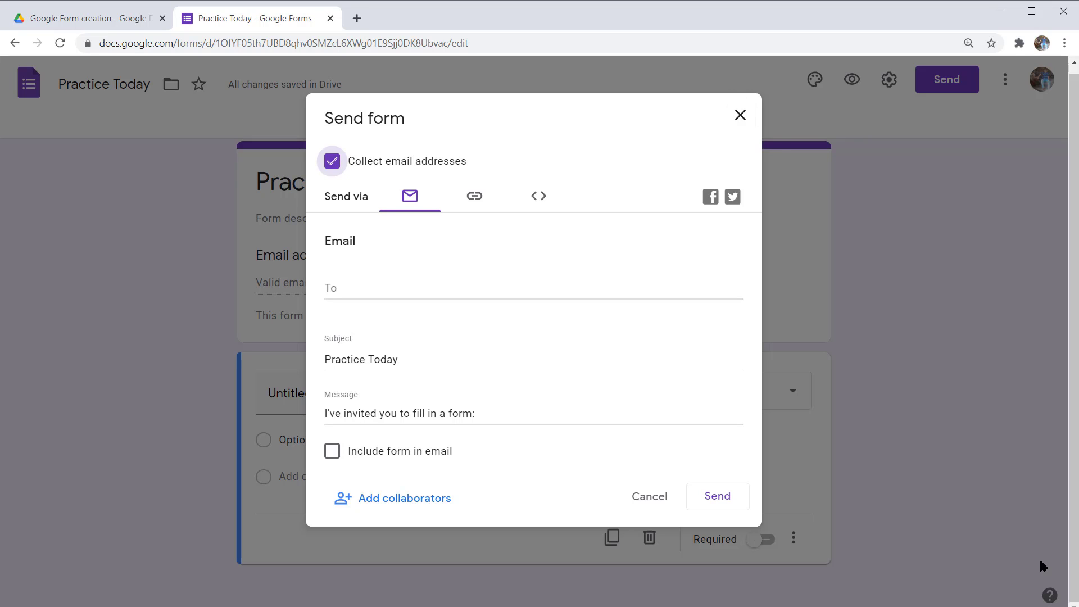
{"action": "key", "text": "Tab"}
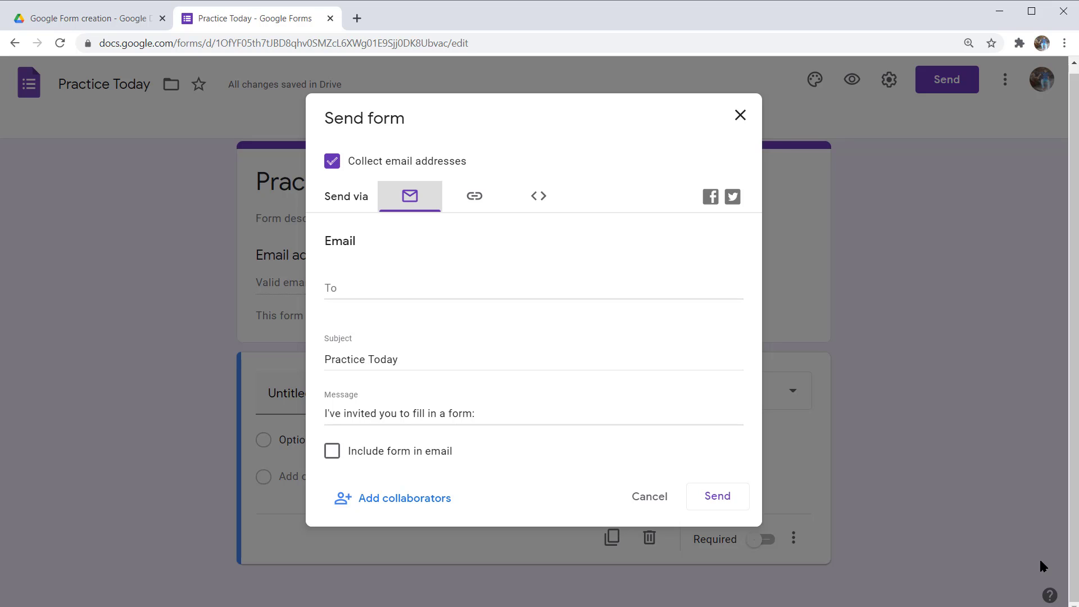
{"action": "key", "text": "Right"}
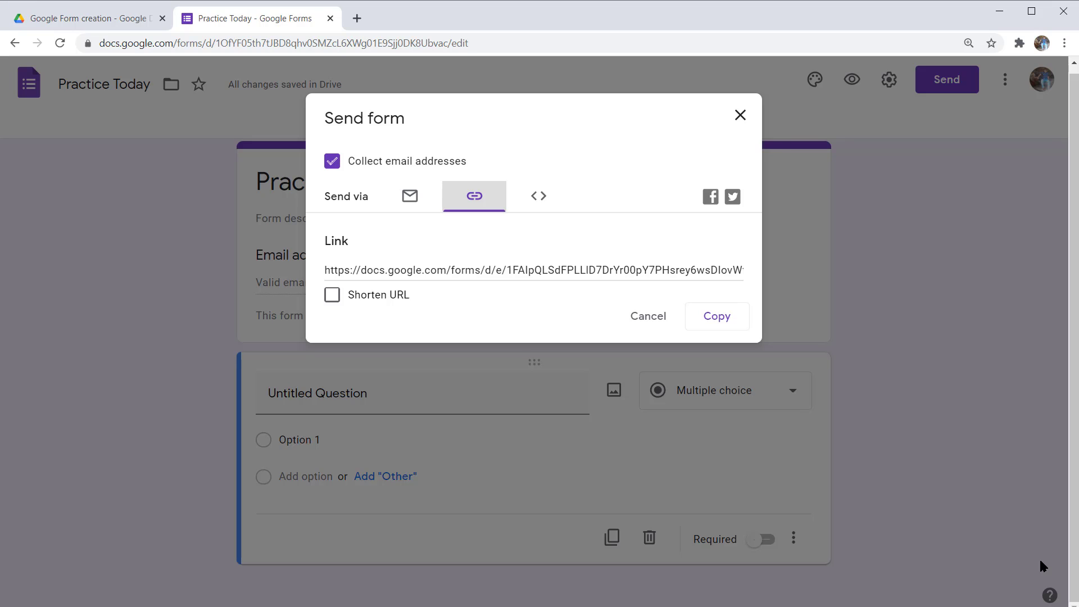
- Turn on Shorten URL so the share link becomes a short forms.gle address
{"action": "key", "text": "Tab"}
{"action": "key", "text": "Tab"}
{"action": "key", "text": "Tab"}
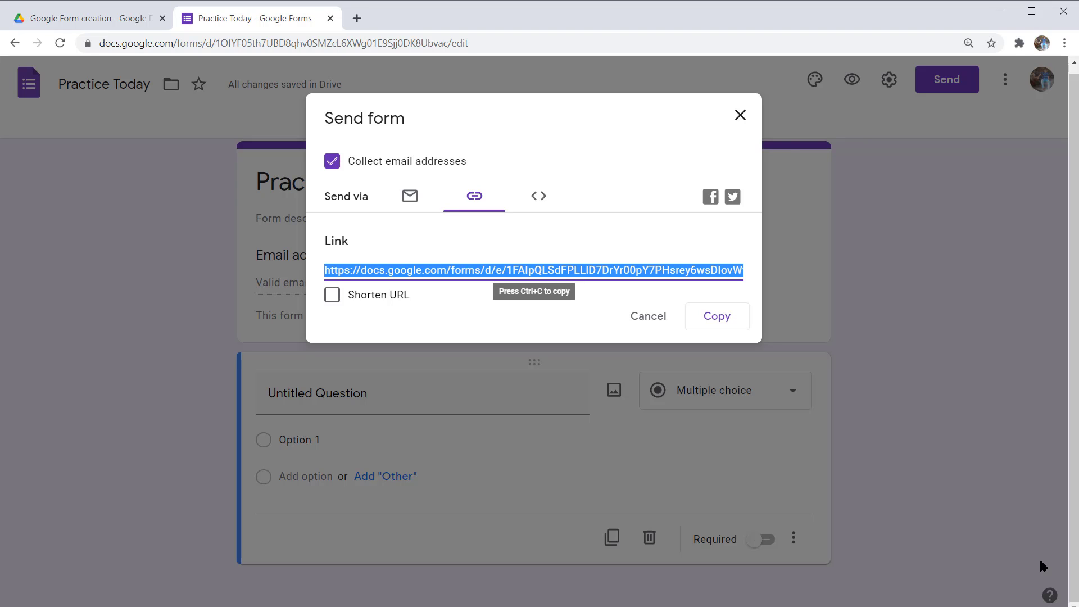
{"action": "key", "text": "Tab"}
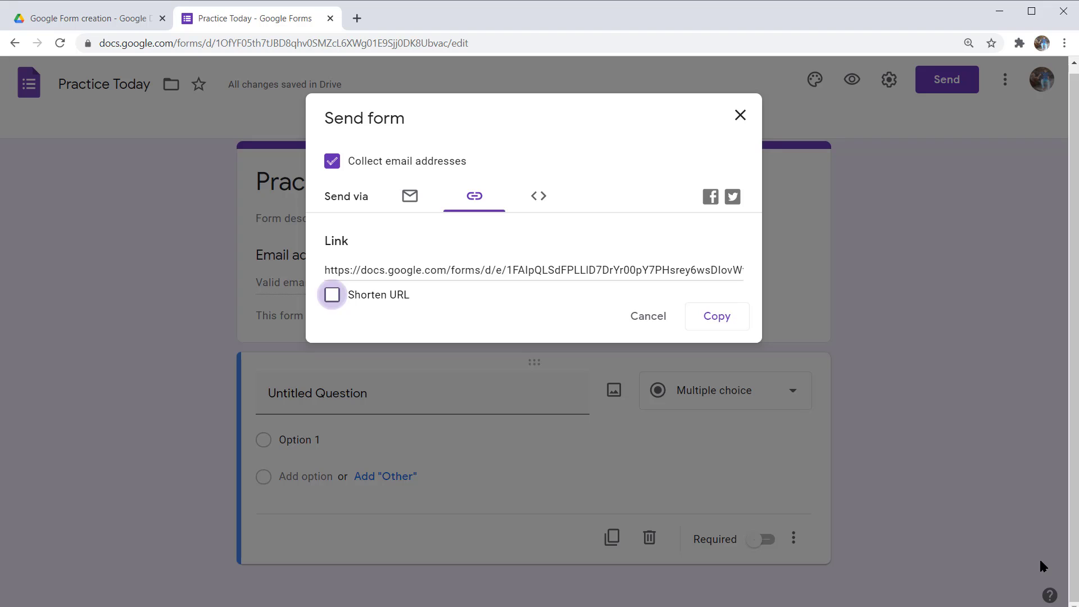
{"action": "key", "text": "space"}
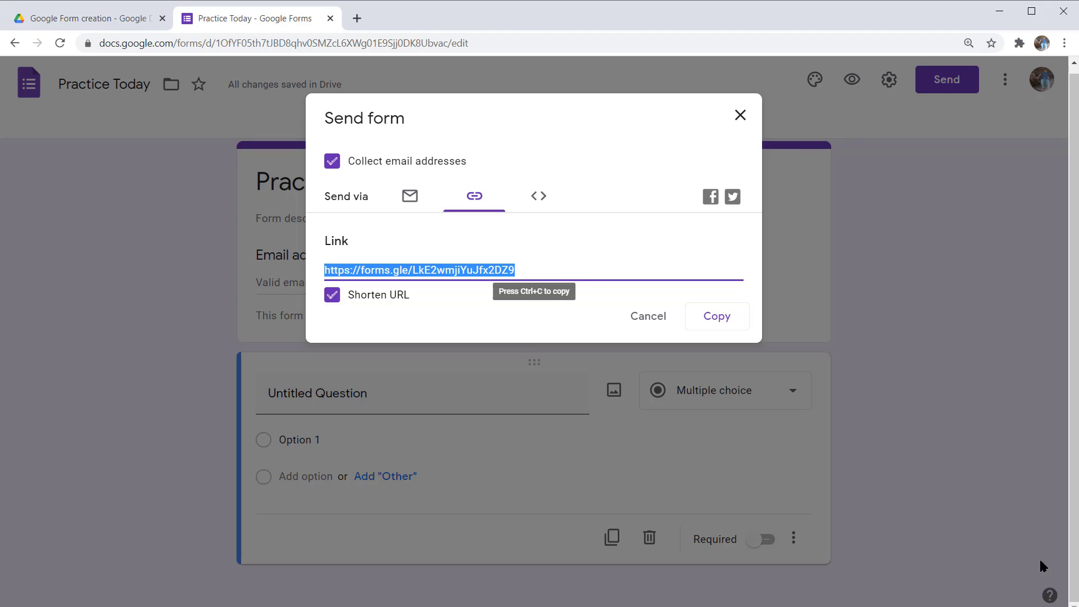
{"action": "key", "text": "Tab"}
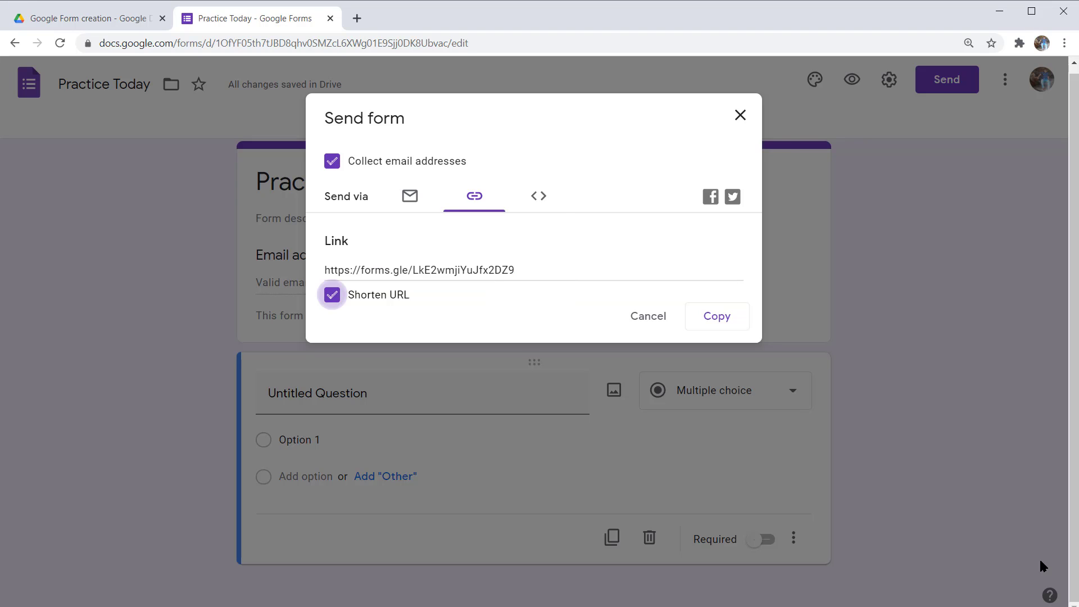
{"action": "key", "text": "Tab"}
{"action": "key", "text": "Tab"}
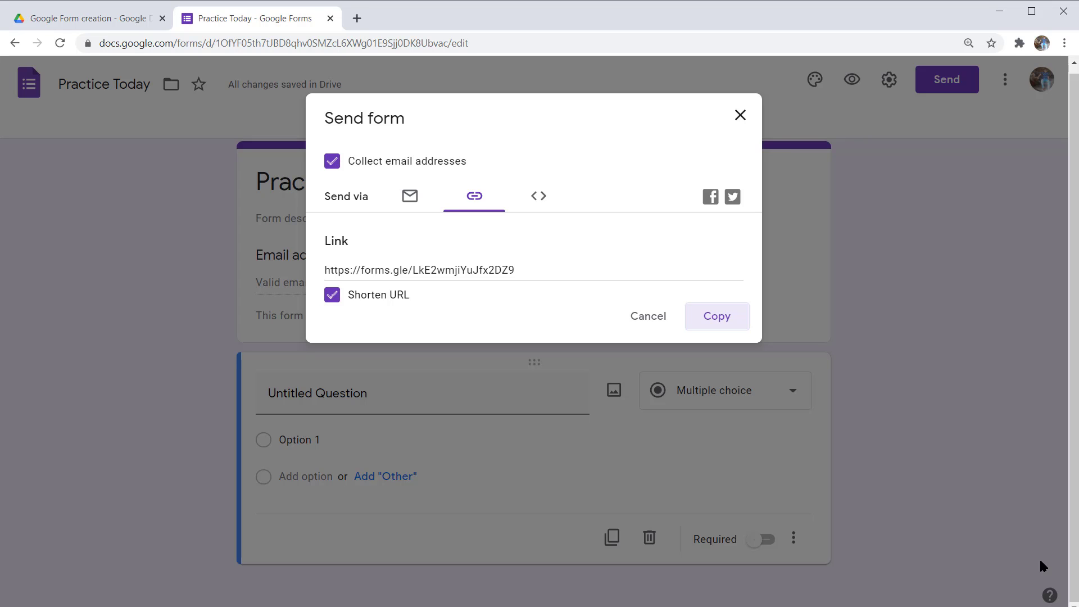
{"action": "key", "text": "Tab"}
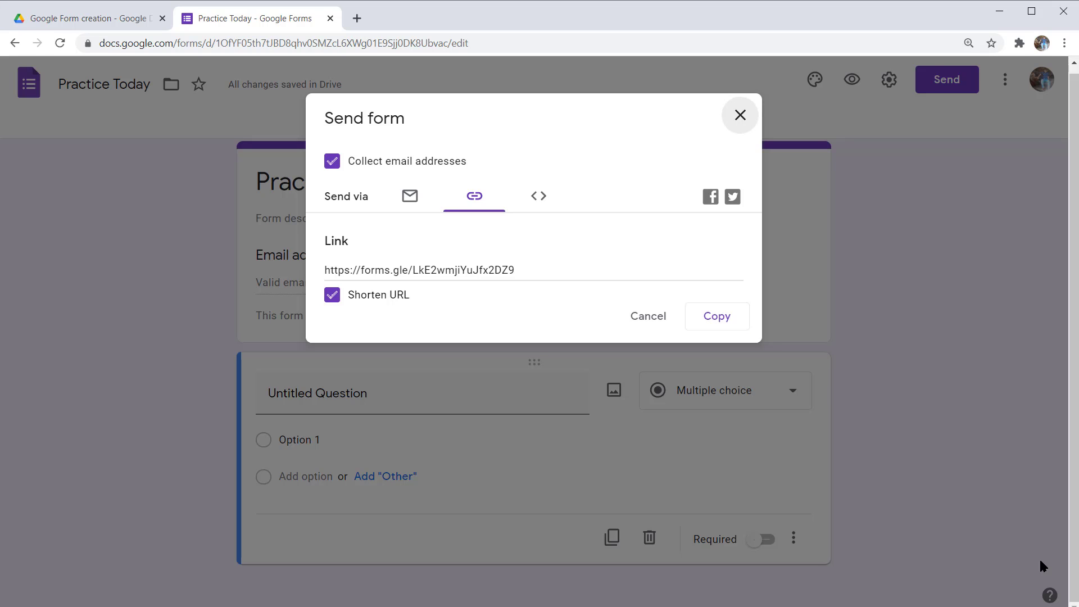
- Close the Send form dialog and return to the Practice Today form's title
{"action": "key", "text": "Return"}
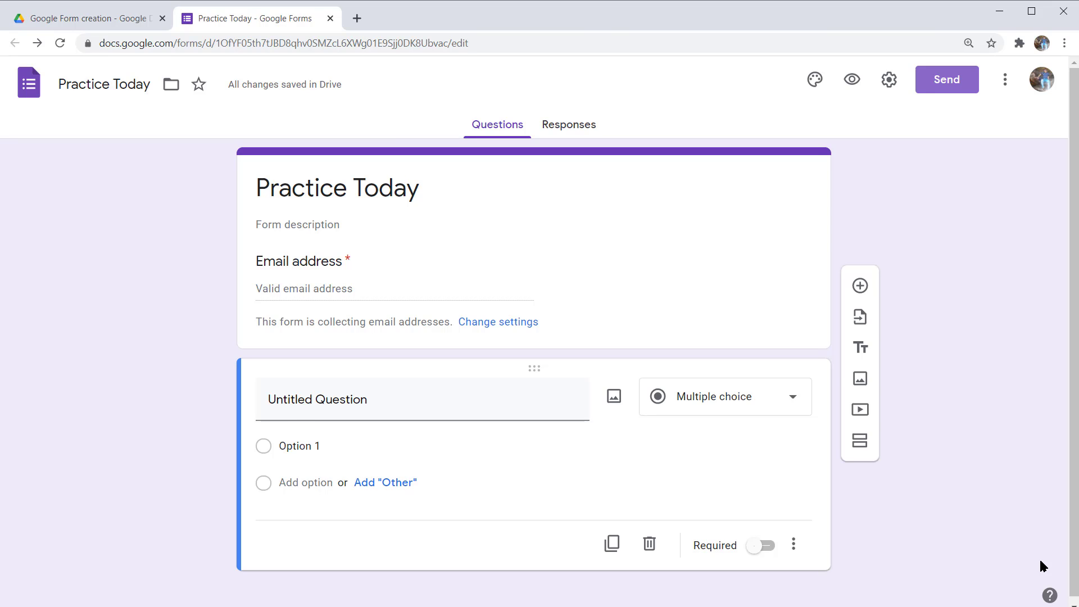
{"action": "key", "text": "Tab"}
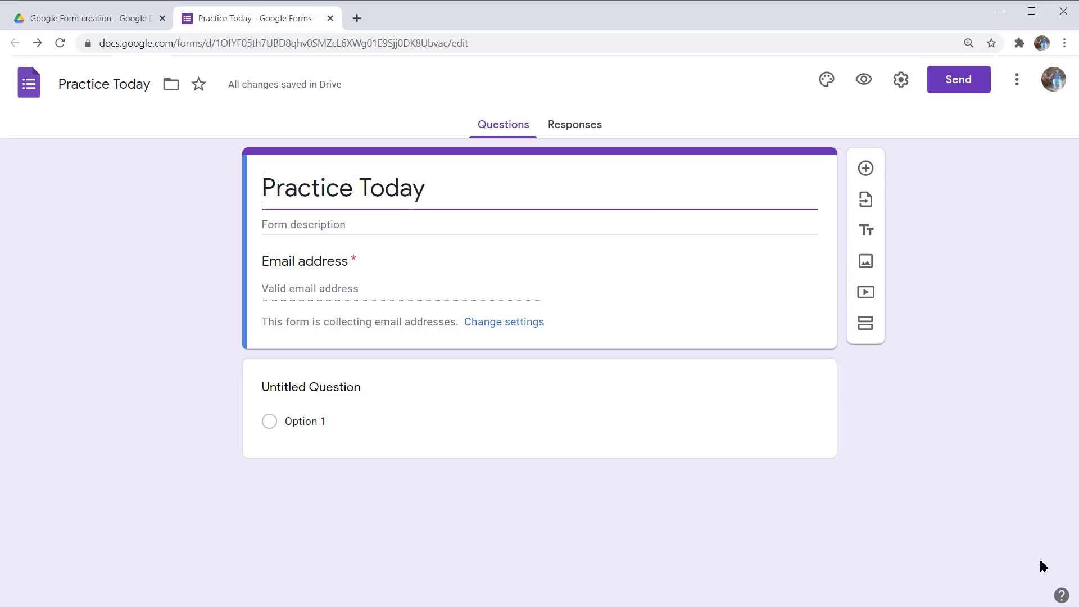
- Replace the title with 'General Information' and describe it 'Please fill all the required information'
{"action": "key", "text": "ctrl+shift+Right"}
{"action": "key", "text": "ctrl+shift+Right"}
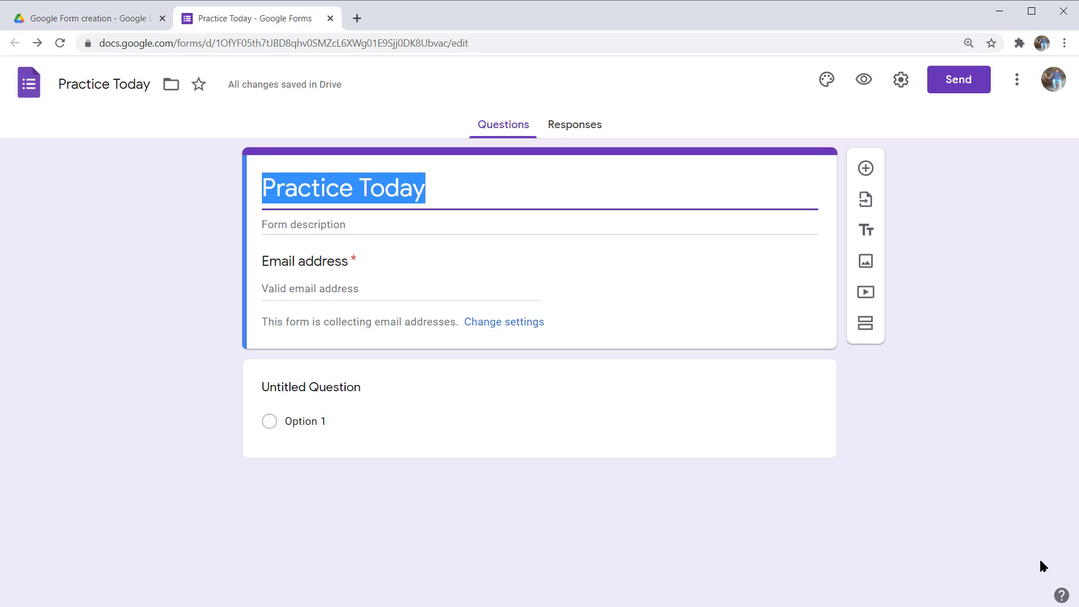
{"action": "type", "text": "G"}
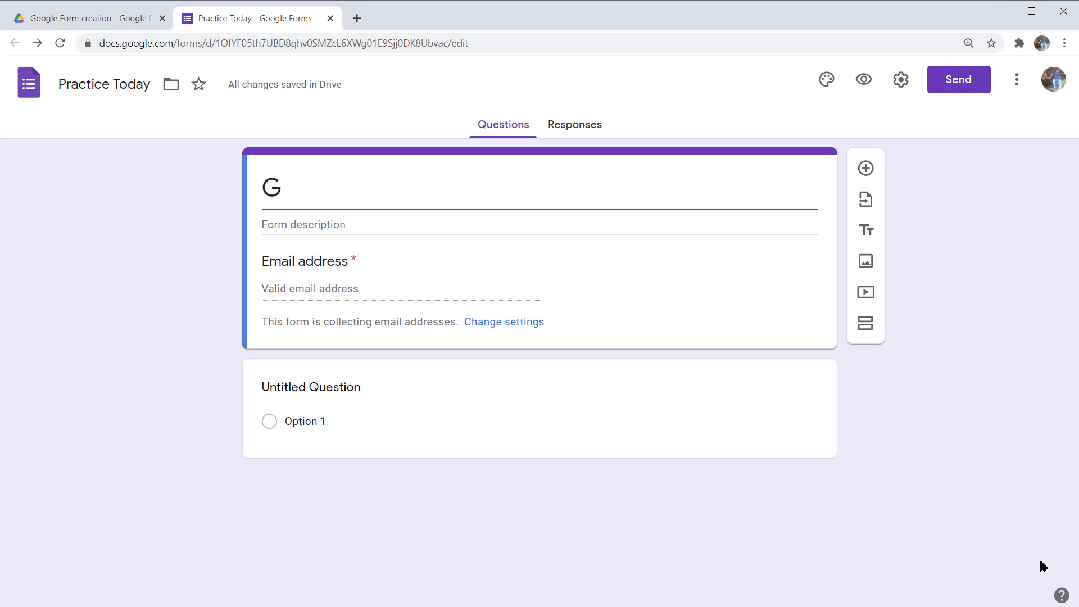
{"action": "type", "text": "eneral"}
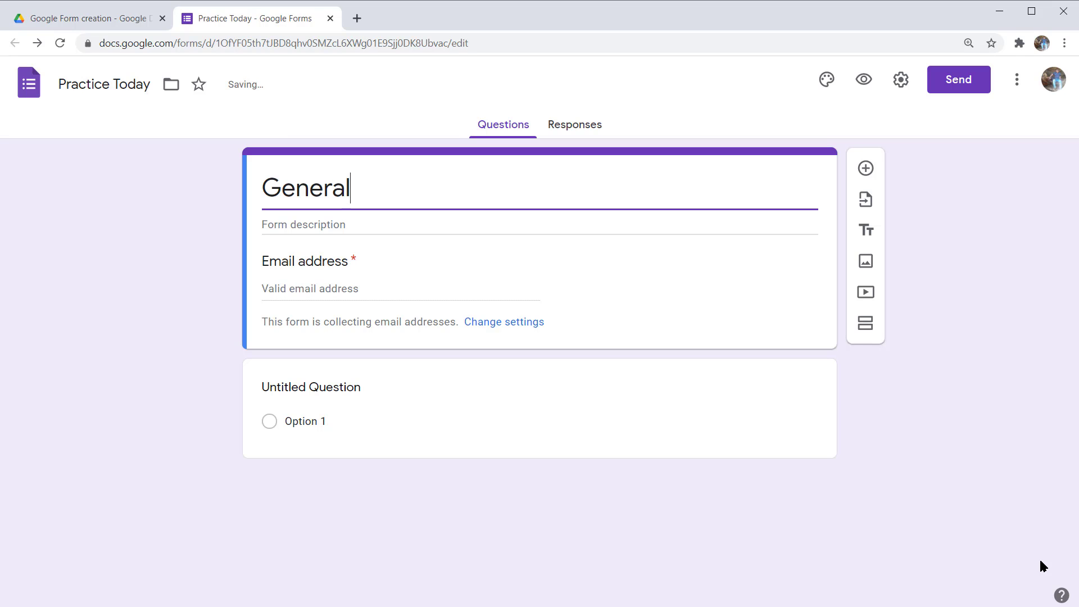
{"action": "type", "text": " Information"}
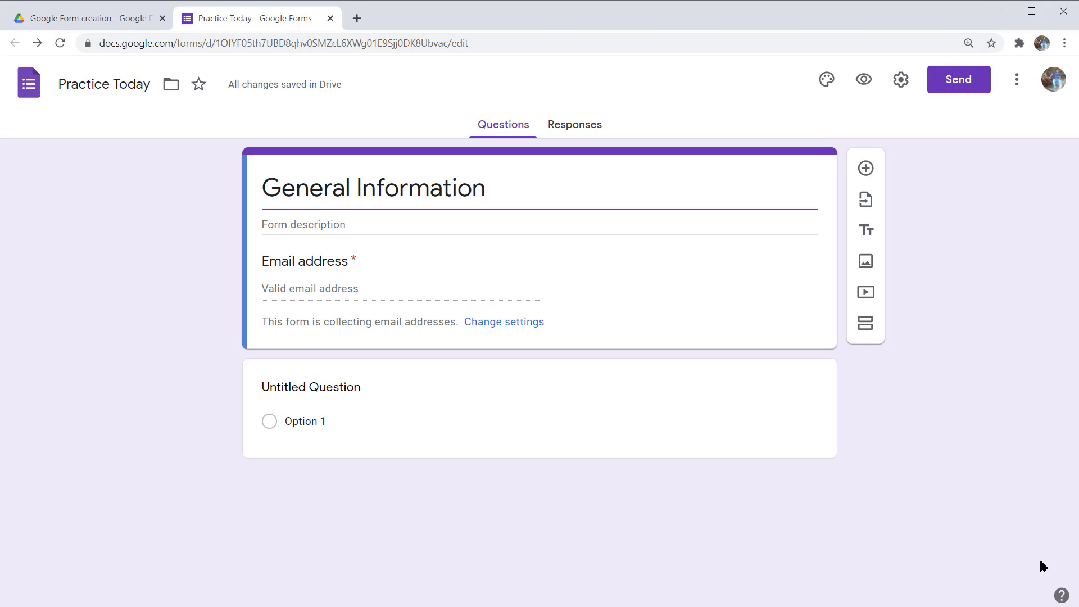
{"action": "key", "text": "Tab"}
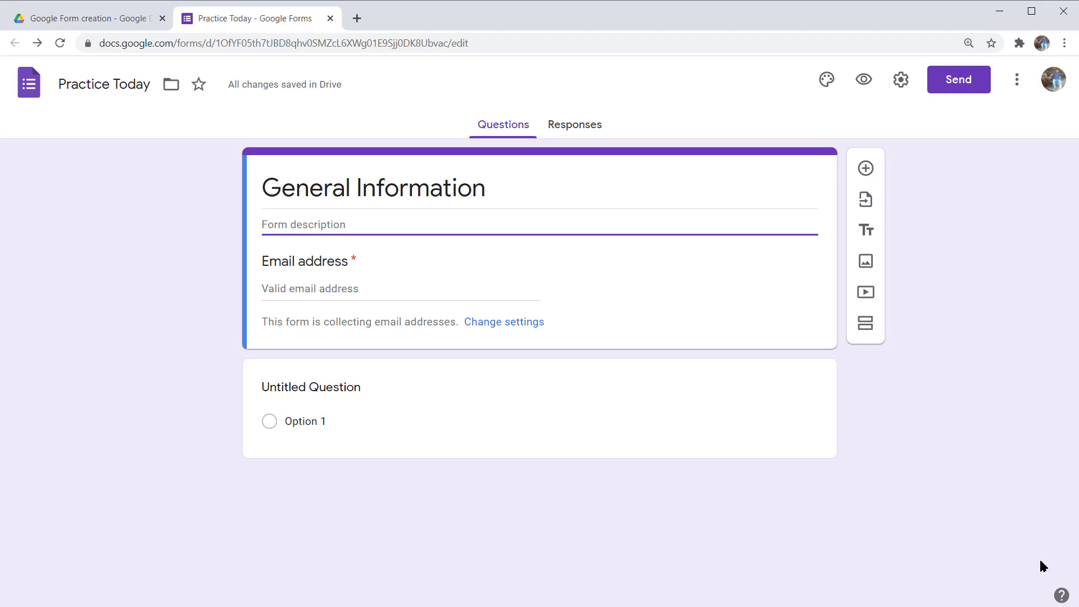
{"action": "type", "text": "Please fill"}
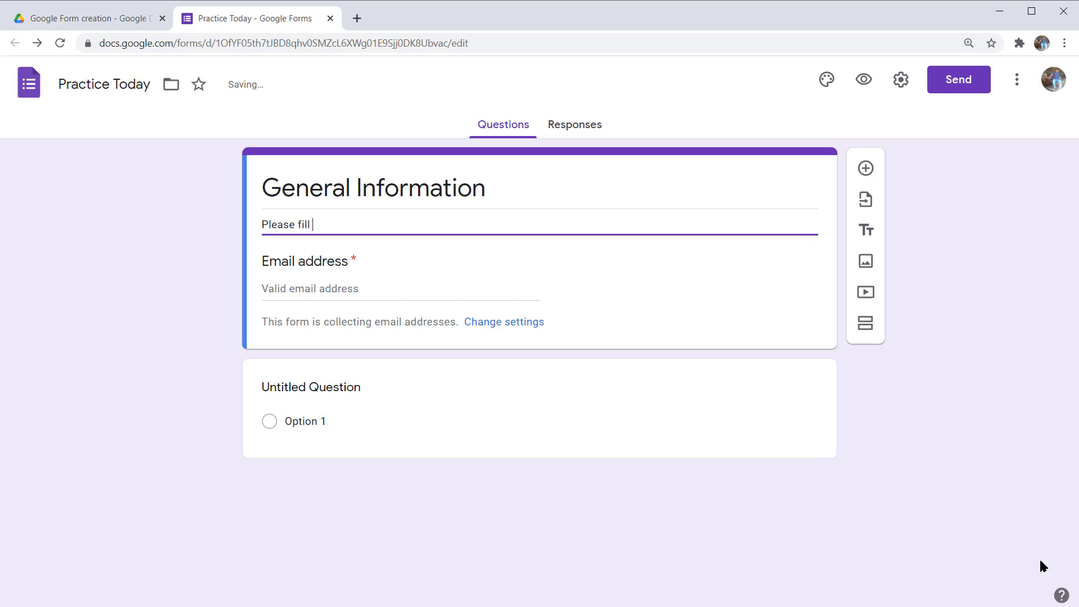
{"action": "type", "text": " all the required information"}
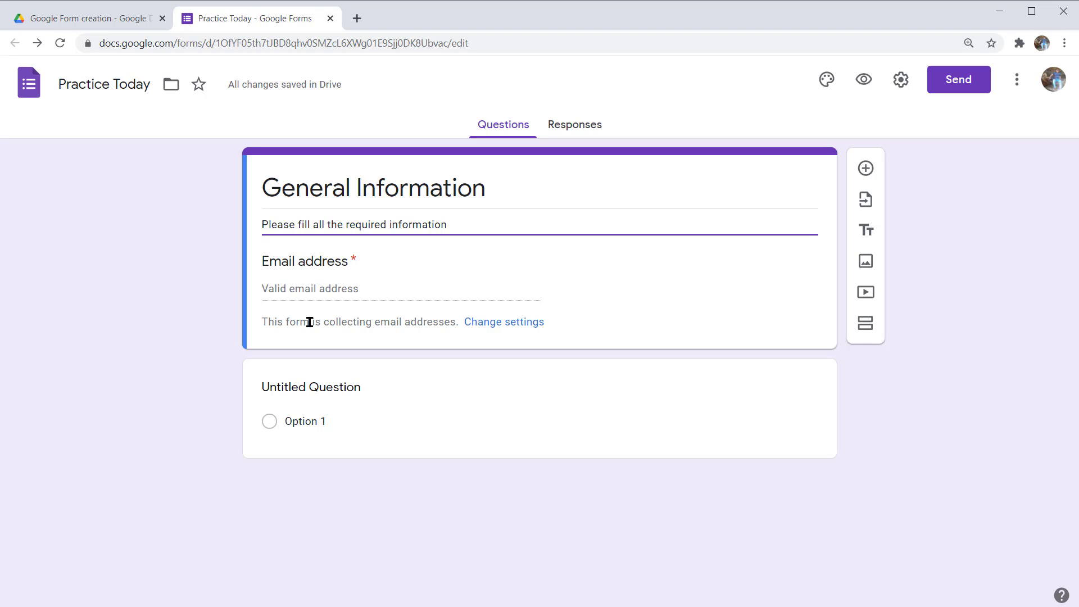
- Enter 'Name' as the first question's text
{"action": "key", "text": "Tab"}
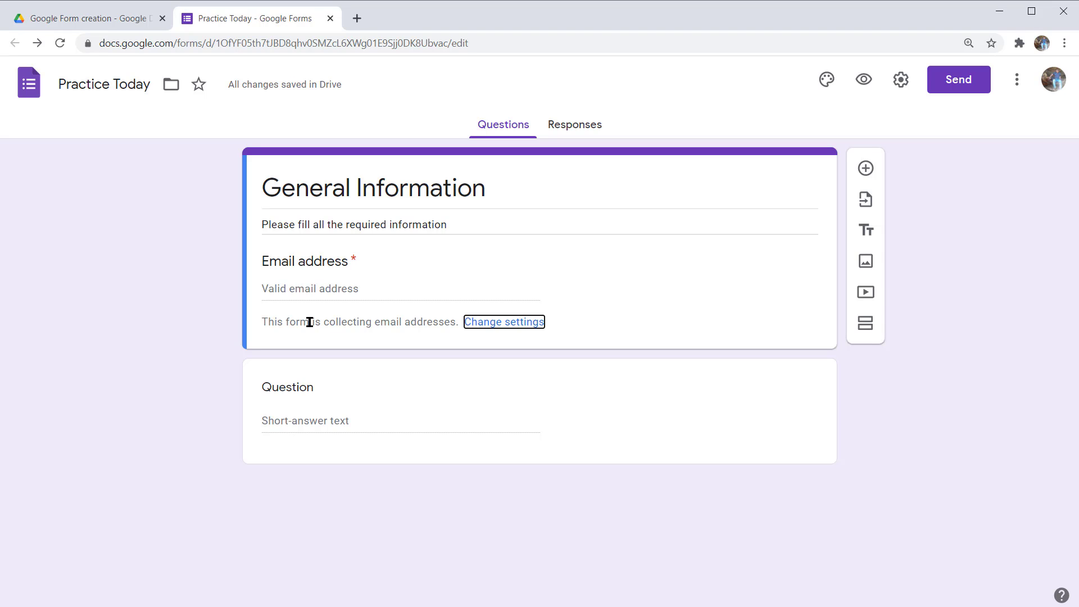
{"action": "key", "text": "Tab"}
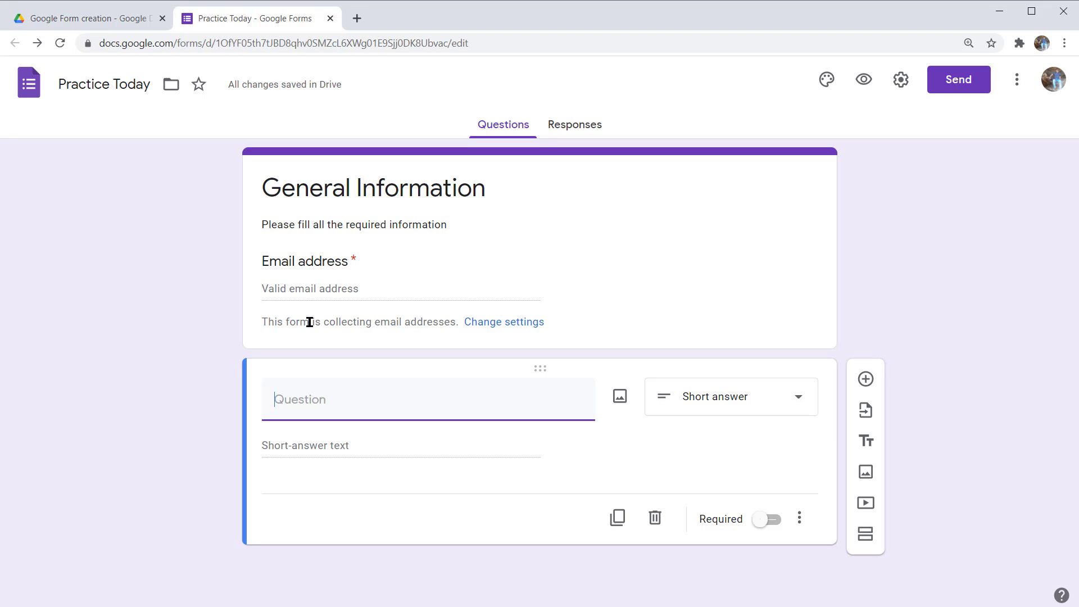
{"action": "type", "text": "Name"}
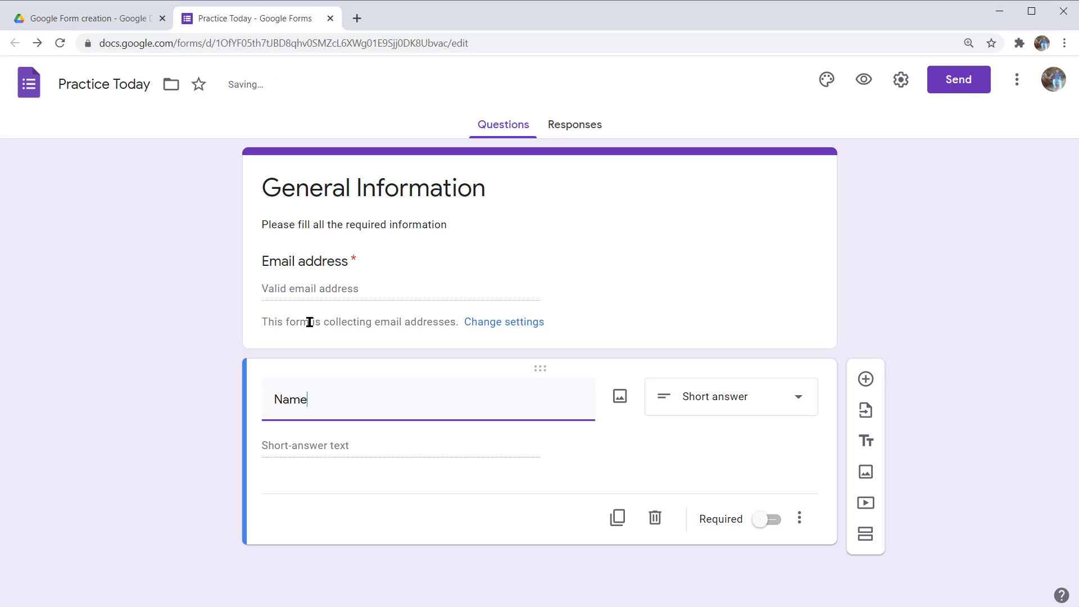
- Set the Name question's answer type to Short answer
{"action": "key", "text": "Tab"}
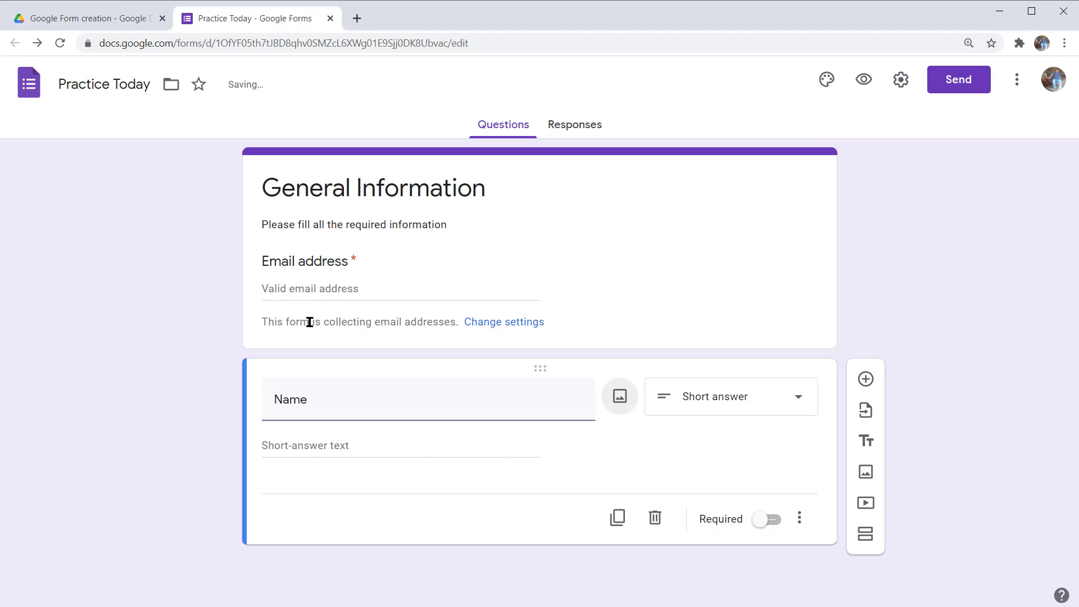
{"action": "key", "text": "Tab"}
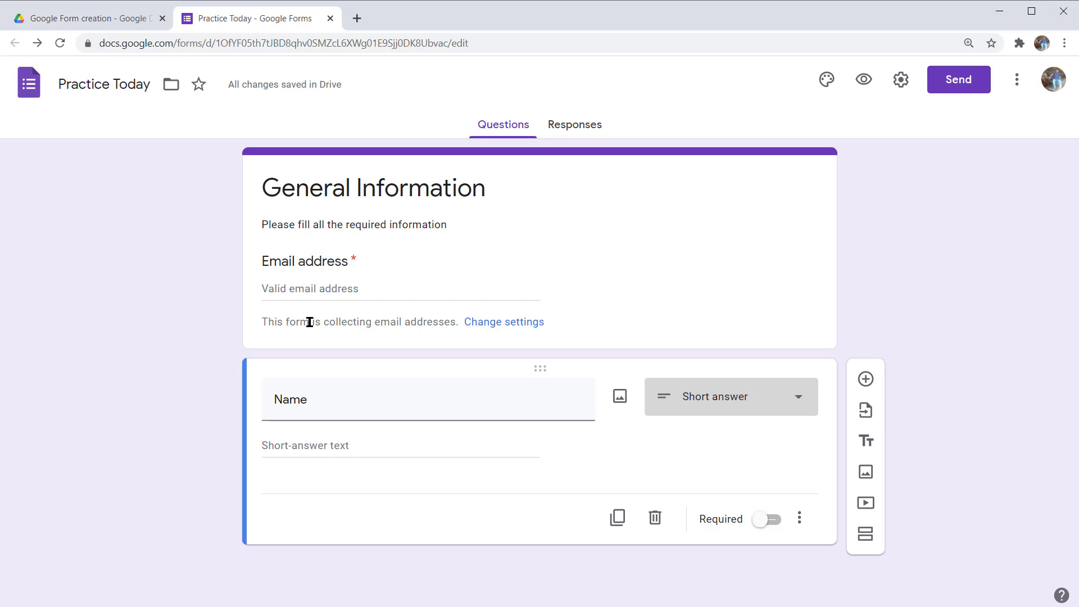
{"action": "key", "text": "Return"}
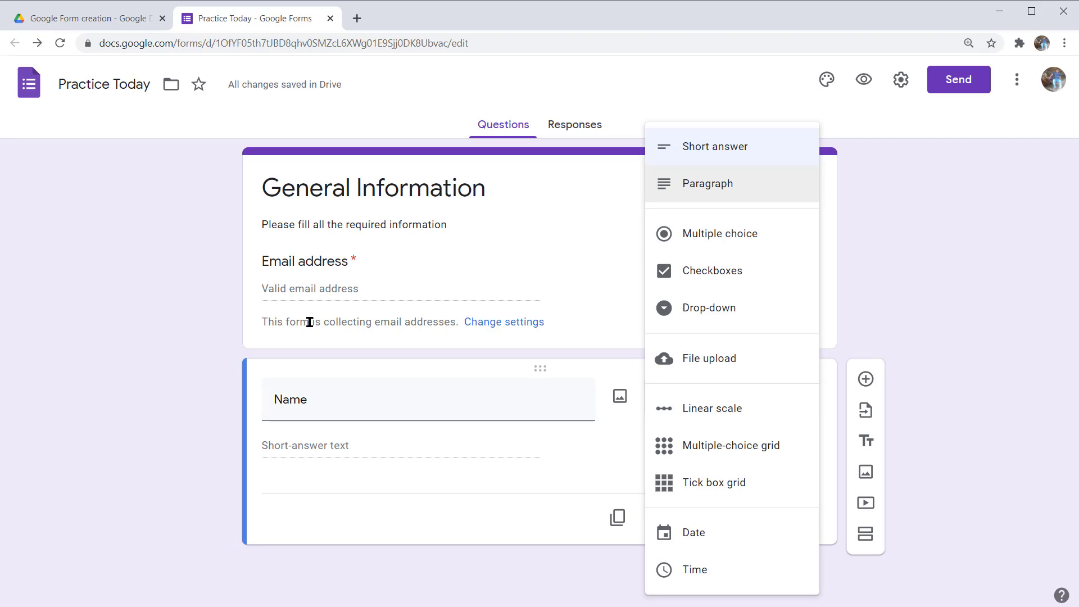
{"action": "key", "text": "Down"}
{"action": "key", "text": "Up"}
{"action": "key", "text": "Up"}
{"action": "key", "text": "Down"}
{"action": "key", "text": "Down"}
{"action": "key", "text": "Down"}
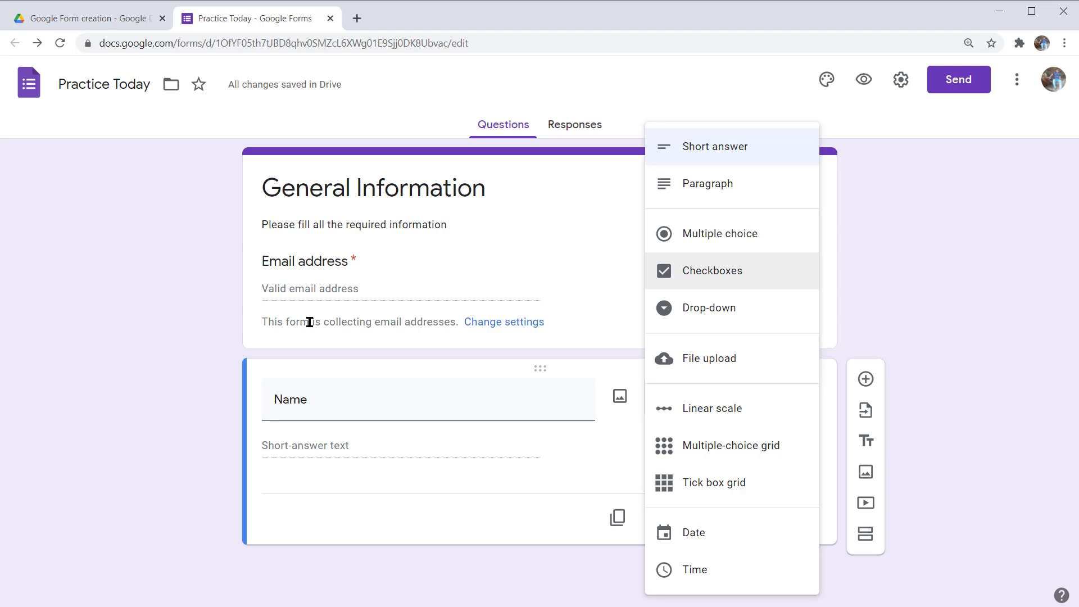
{"action": "key", "text": "Down"}
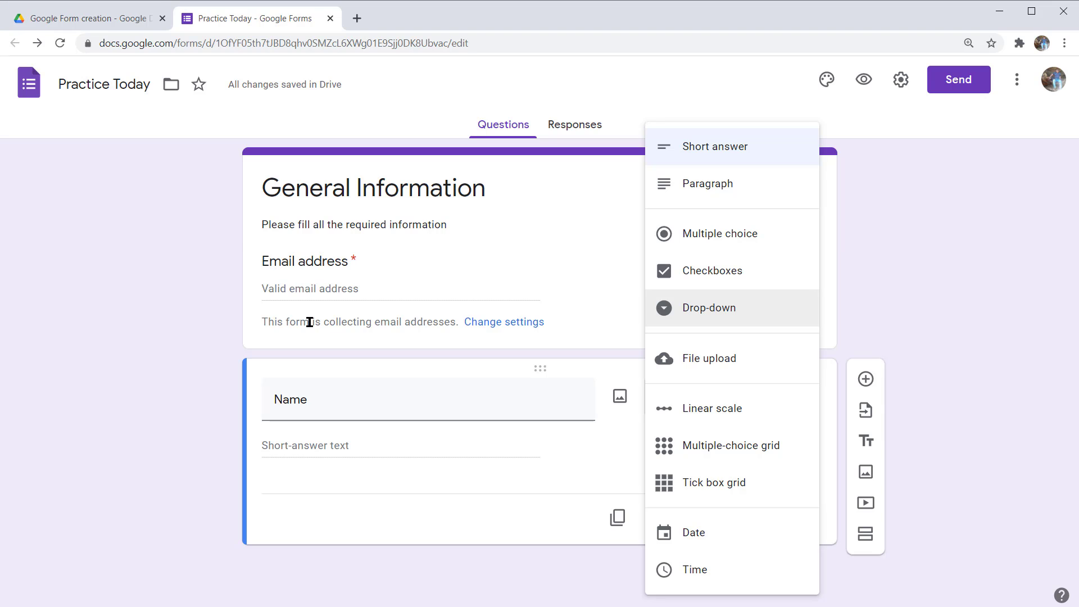
{"action": "key", "text": "Up"}
{"action": "key", "text": "Up"}
{"action": "key", "text": "Up"}
{"action": "key", "text": "Up"}
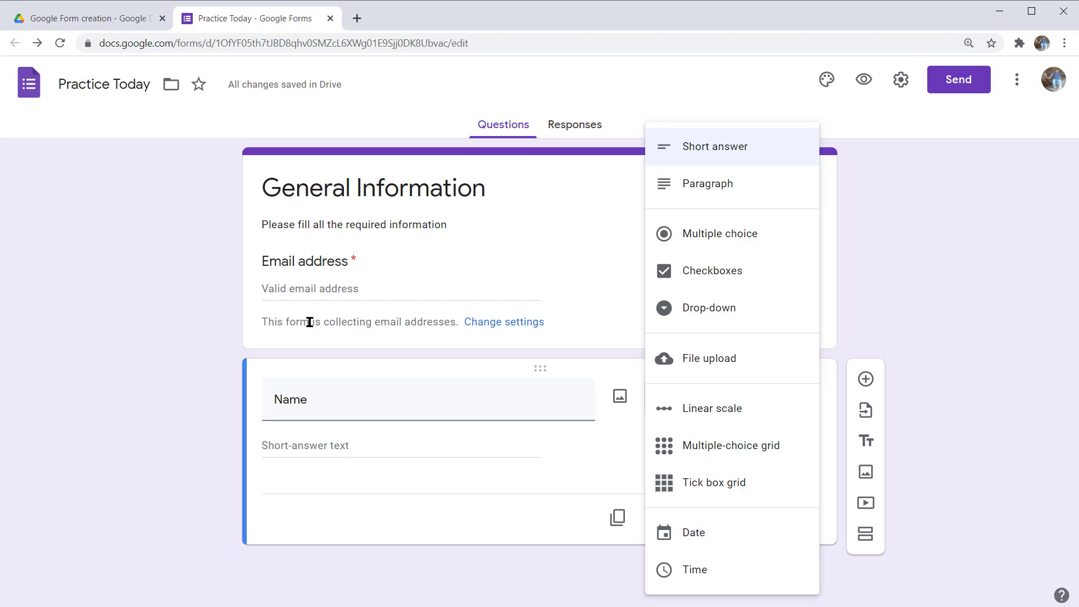
{"action": "key", "text": "Return"}
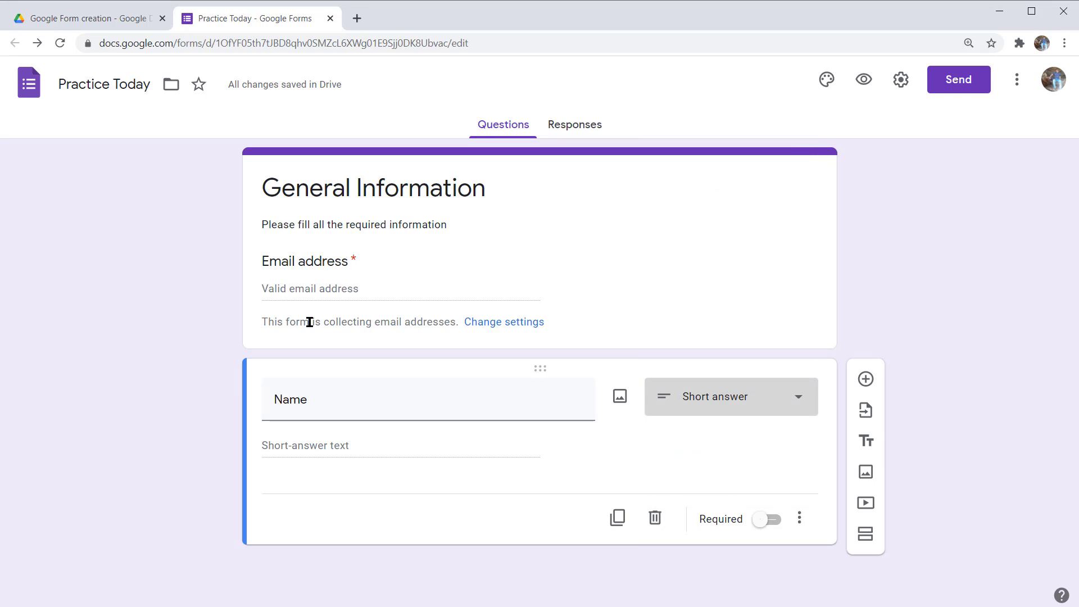
- Switch on the Required toggle for the Name question
{"action": "key", "text": "Tab"}
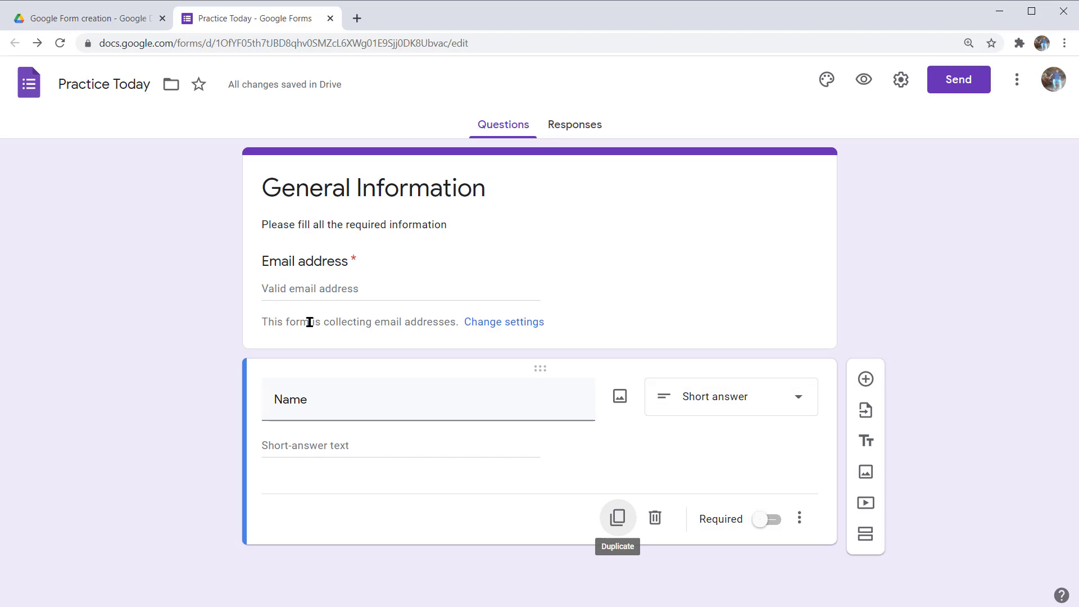
{"action": "key", "text": "Tab"}
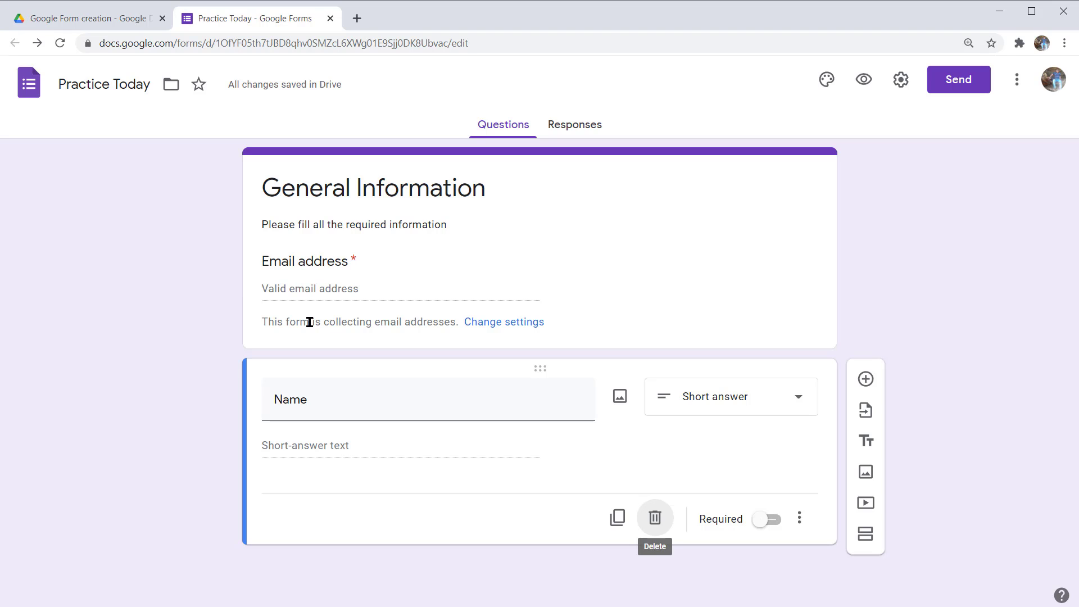
{"action": "key", "text": "Tab"}
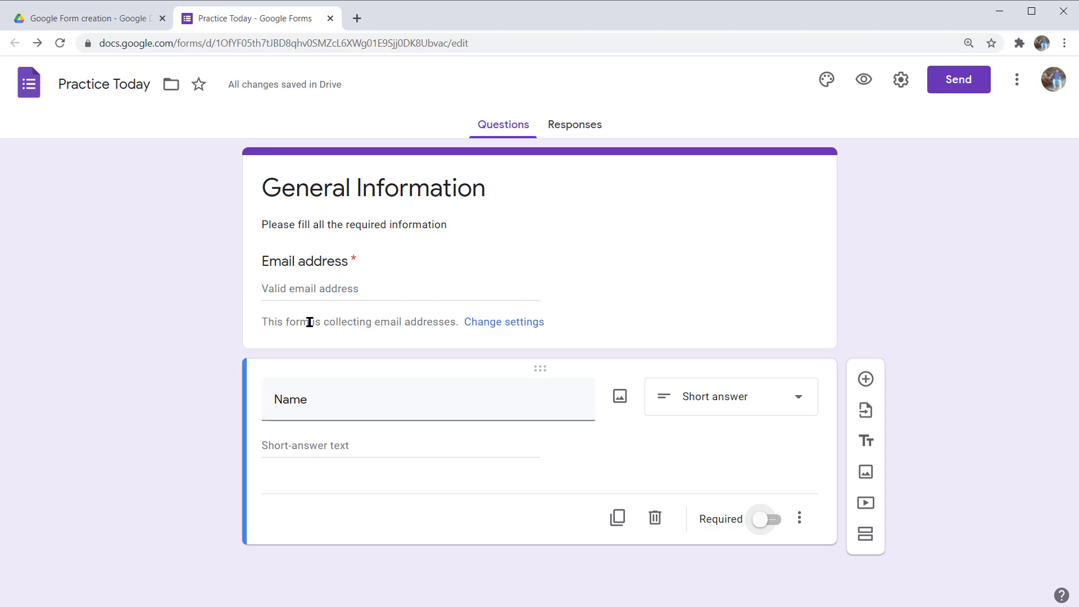
{"action": "key", "text": "space"}
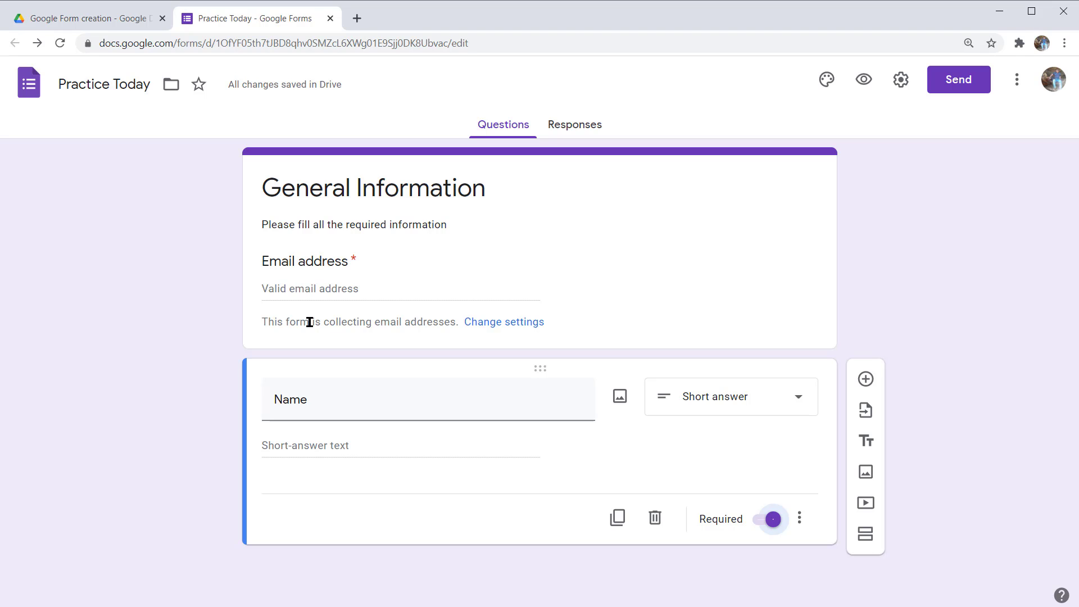
{"action": "key", "text": "Tab"}
{"action": "key", "text": "ctrl+l"}
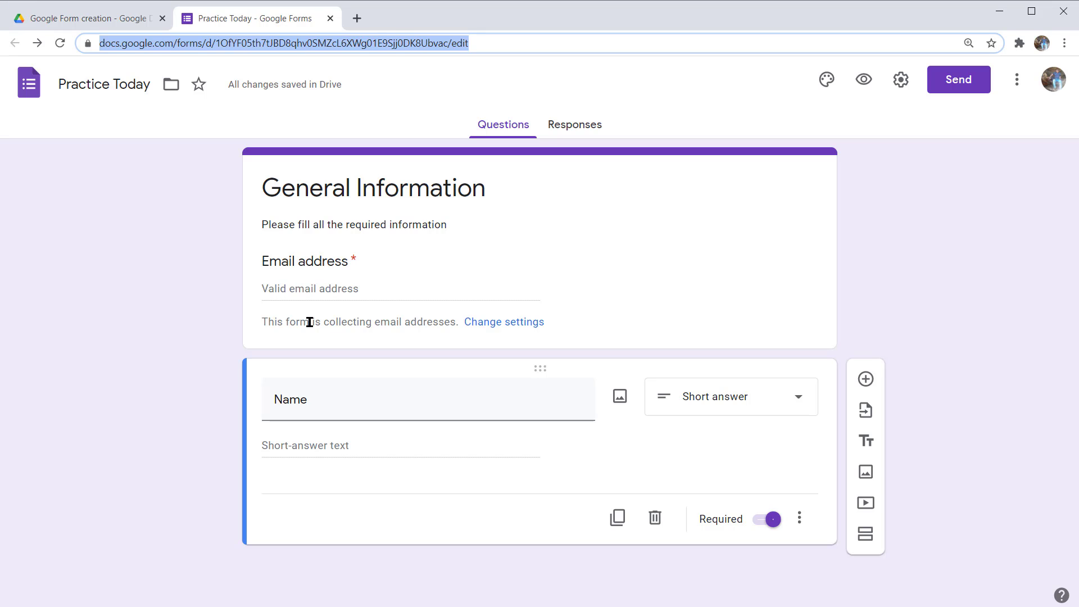
- Insert a new blank multiple-choice question card below Name with Ctrl+Shift+Enter
{"action": "key", "text": "Escape"}
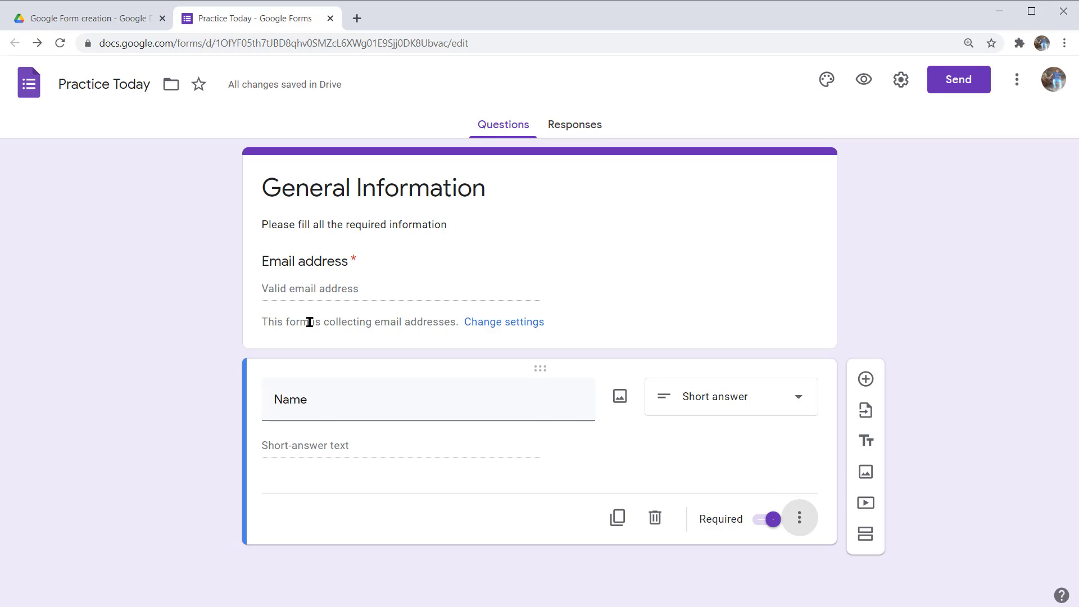
{"action": "key", "text": "ctrl+shift+Return"}
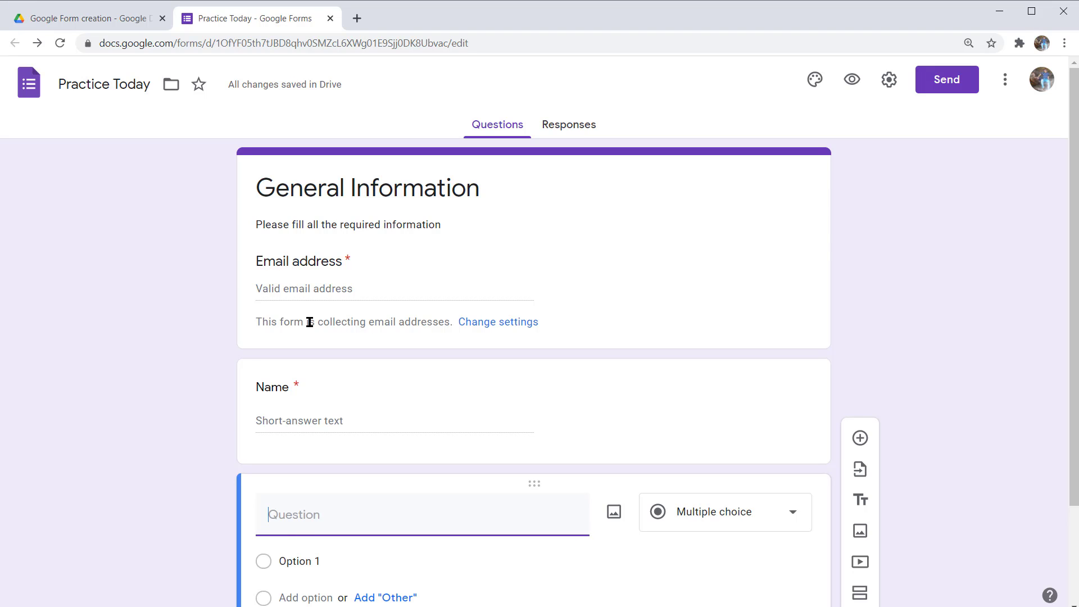
- Title the third question 'Address' with a Paragraph answer, then add another question below
{"action": "type", "text": "Address:"}
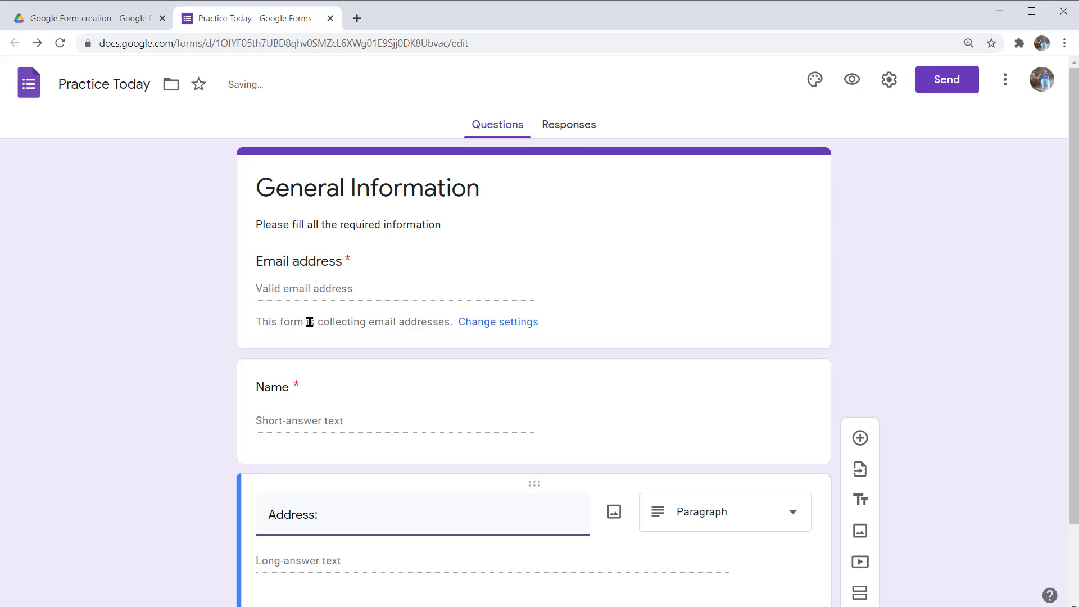
{"action": "key", "text": "Tab"}
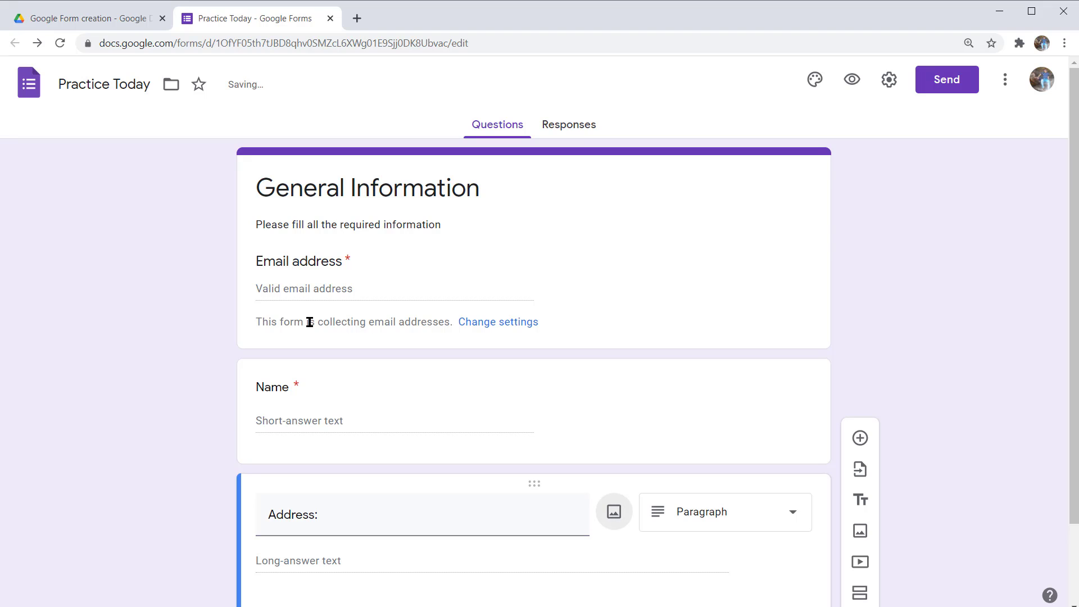
{"action": "key", "text": "Tab"}
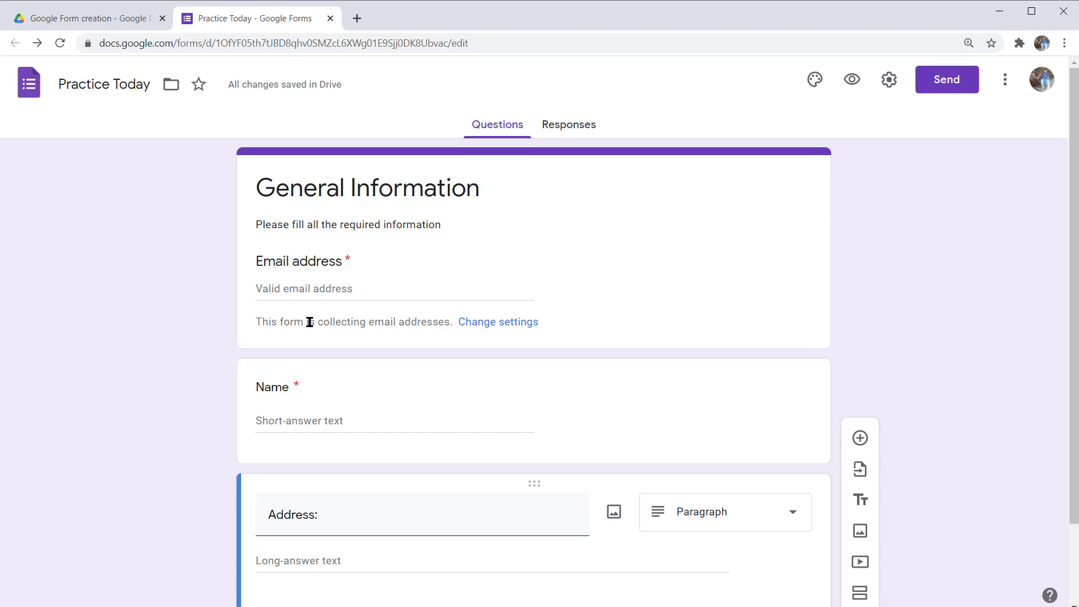
{"action": "key", "text": "ctrl+shift+Return"}
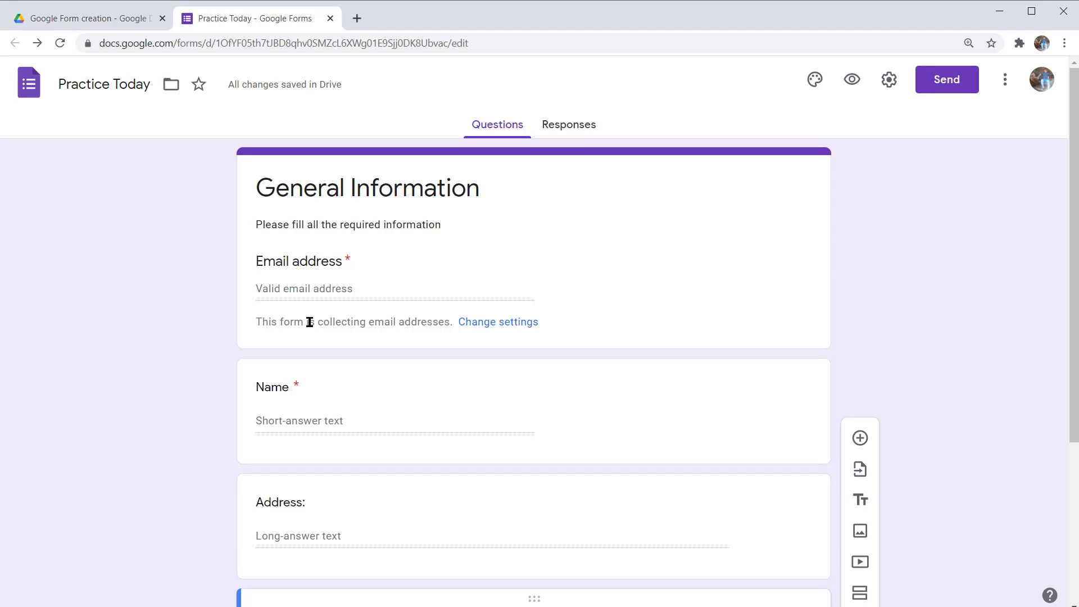
- Title the question 'Gender' and add suggested answers Female, Male, Prefer not to say, Other
{"action": "scroll", "coordinate": [310, 322], "scroll_direction": "down", "scroll_amount": 1}
{"action": "type", "text": "G"}
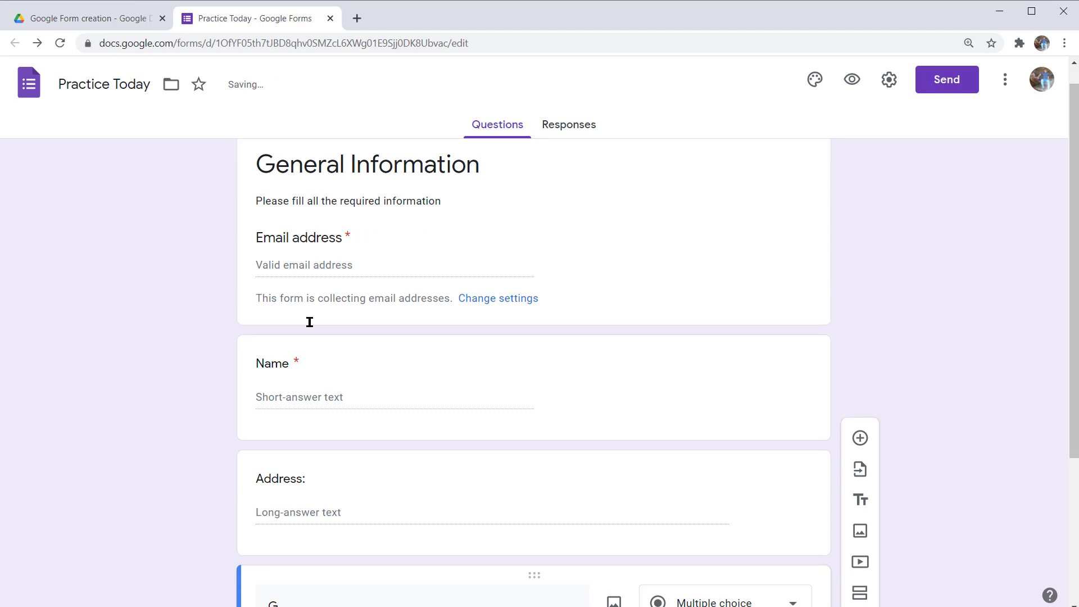
{"action": "type", "text": "ender:"}
{"action": "key", "text": "Tab"}
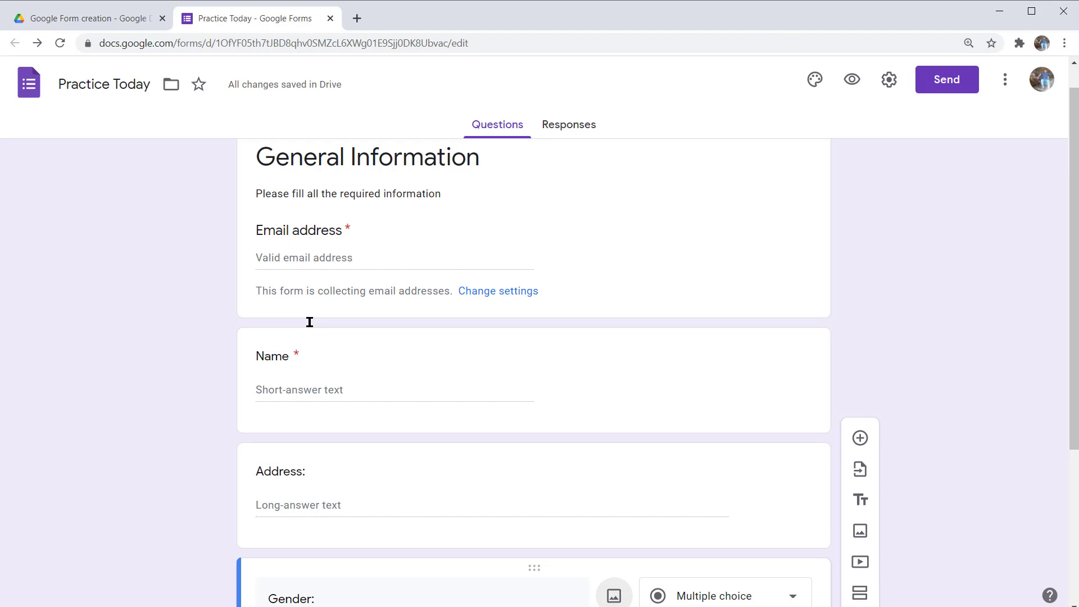
{"action": "key", "text": "Tab"}
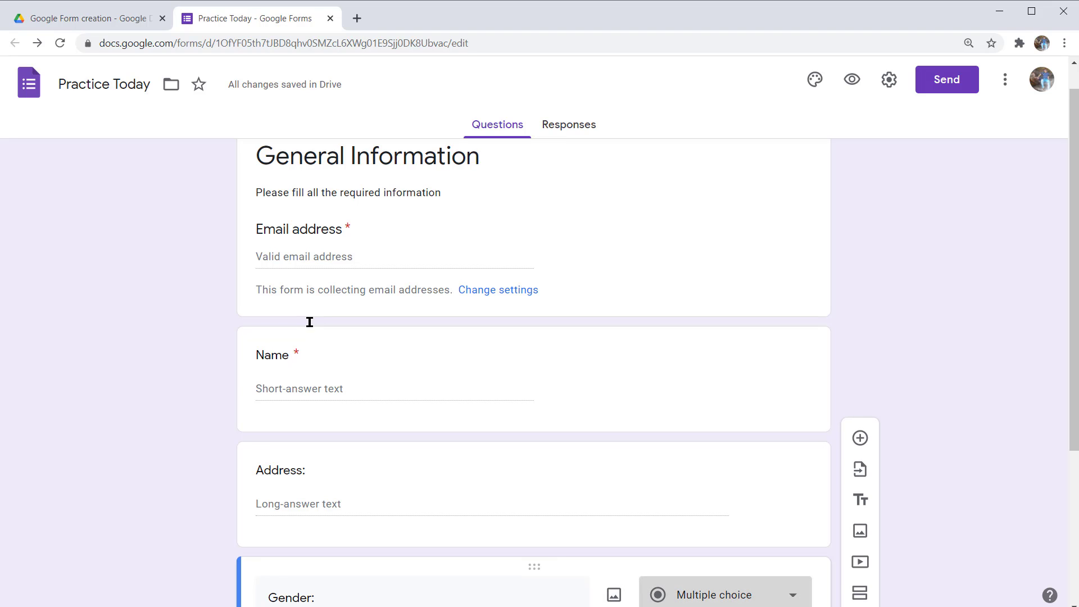
{"action": "scroll", "coordinate": [310, 322], "scroll_direction": "down", "scroll_amount": 4}
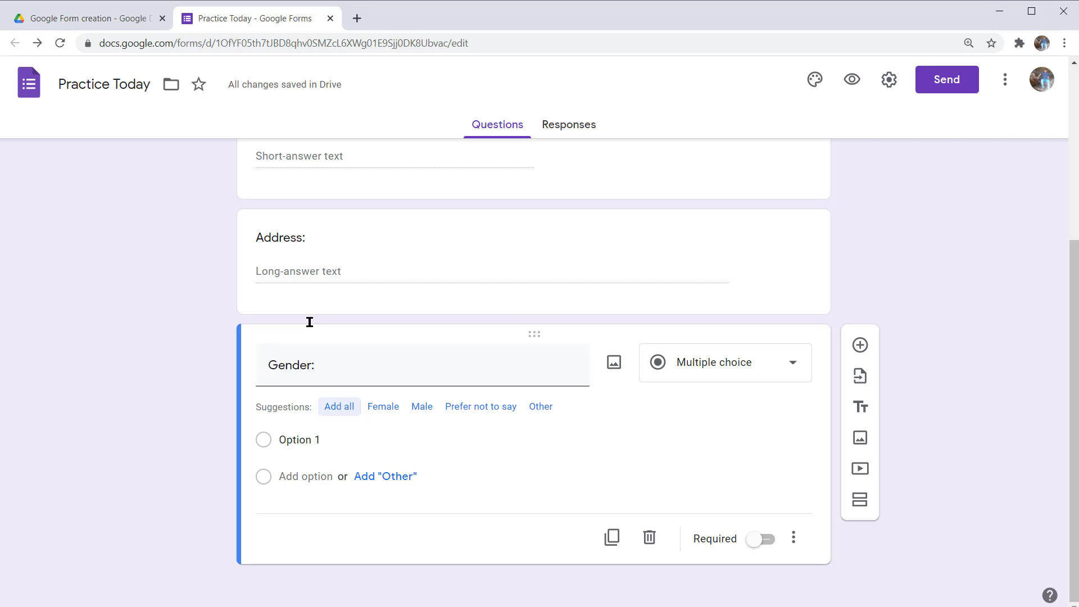
{"action": "key", "text": "Tab"}
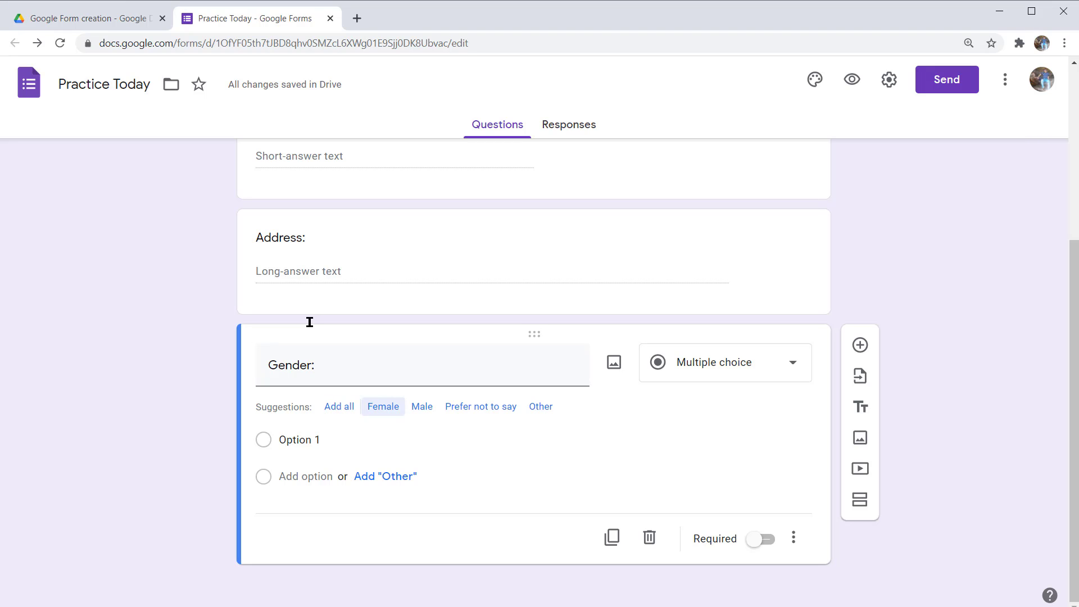
{"action": "key", "text": "shift+Tab"}
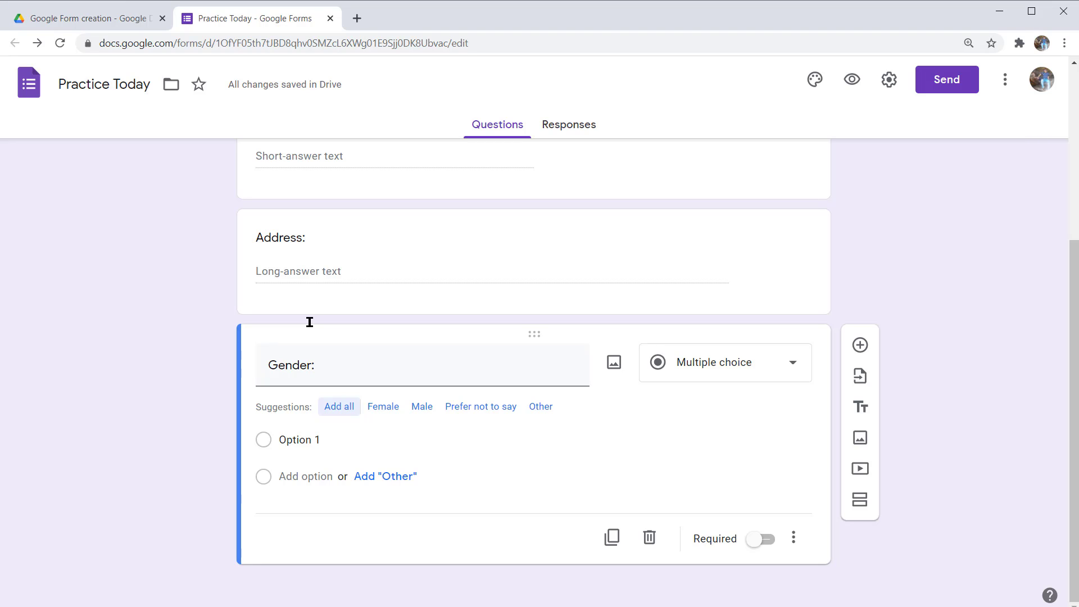
{"action": "key", "text": "Return"}
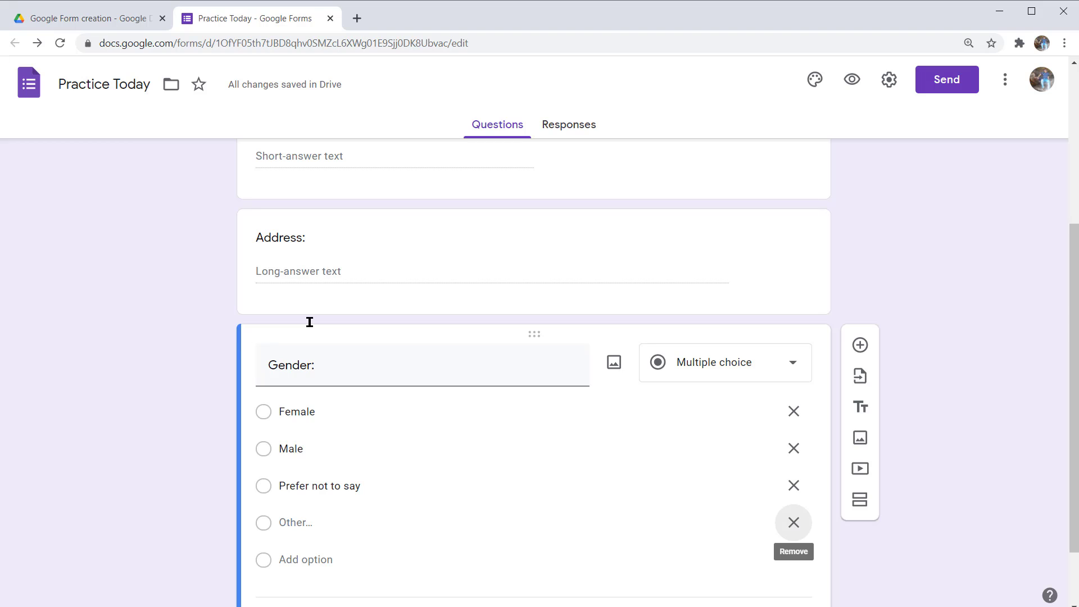
- Replace the 'Prefer not to say' choice with Other and add a question below Gender
{"action": "scroll", "coordinate": [310, 322], "scroll_direction": "up", "scroll_amount": 1}
{"action": "key", "text": "shift+Tab"}
{"action": "key", "text": "shift+Tab"}
{"action": "key", "text": "shift+Tab"}
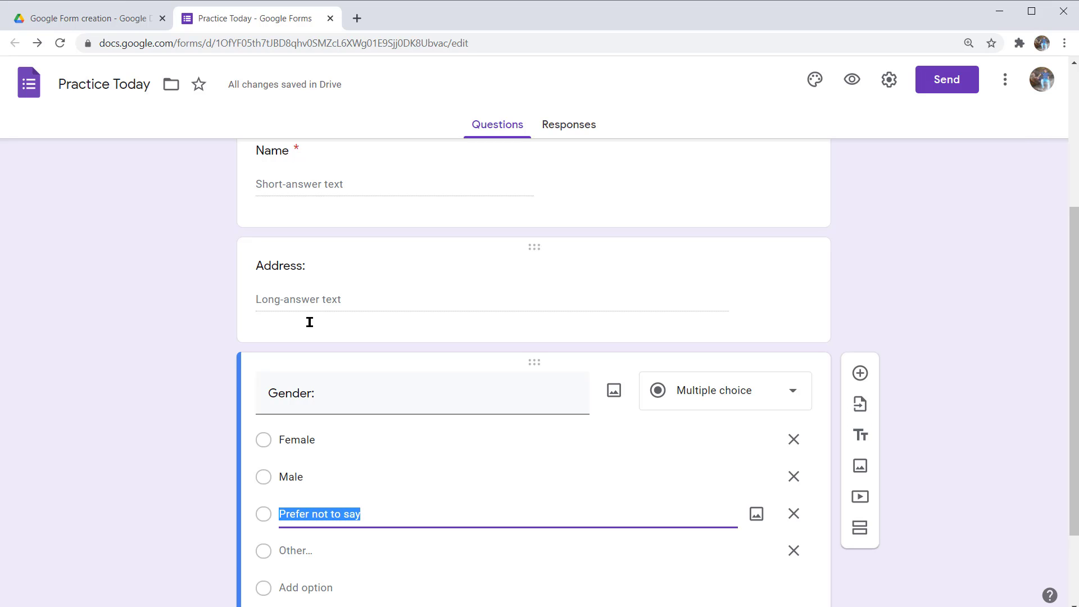
{"action": "key", "text": "shift+Tab"}
{"action": "key", "text": "shift+Tab"}
{"action": "key", "text": "shift+Tab"}
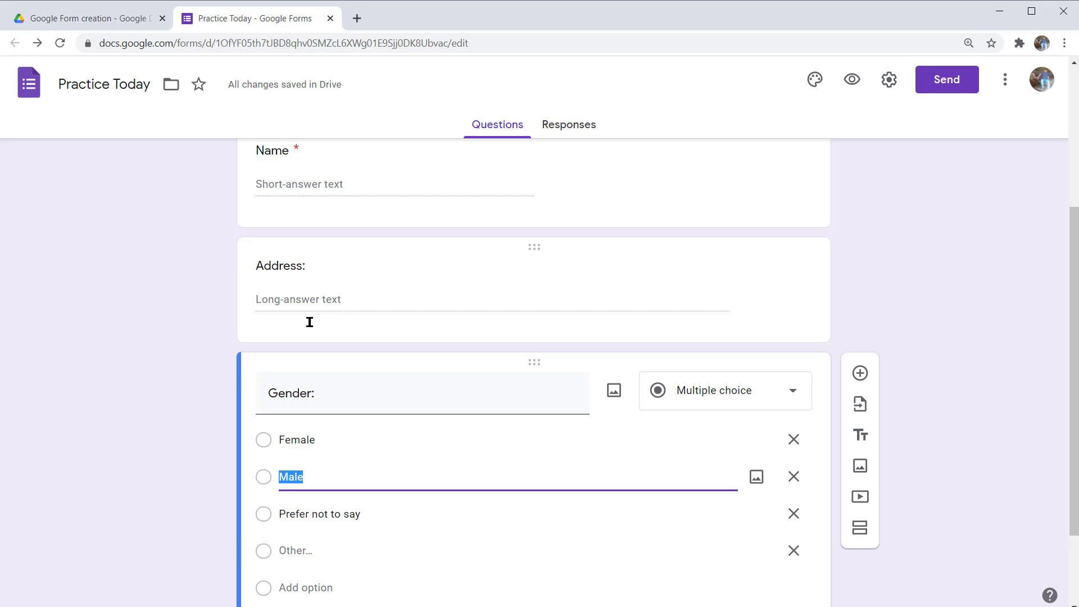
{"action": "key", "text": "shift+Tab"}
{"action": "key", "text": "shift+Tab"}
{"action": "key", "text": "shift+Tab"}
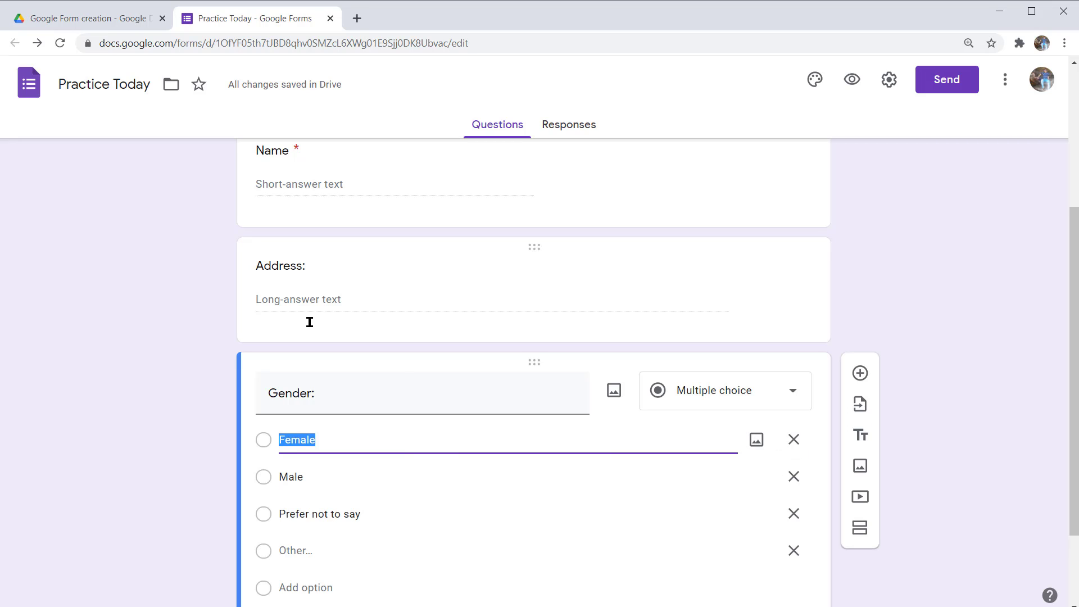
{"action": "key", "text": "Down"}
{"action": "key", "text": "Down"}
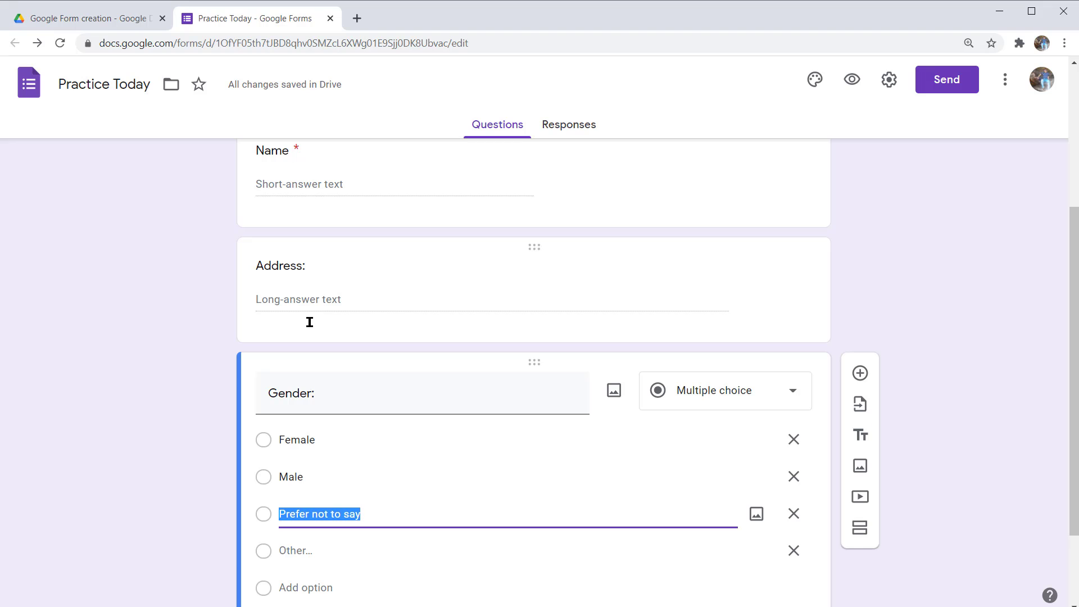
{"action": "type", "text": "Other"}
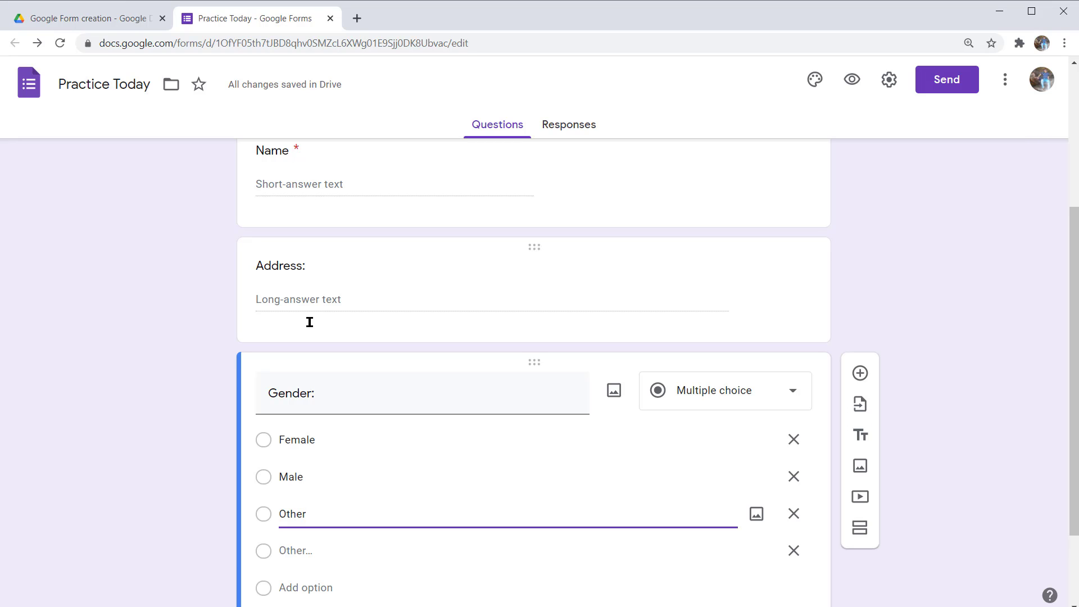
{"action": "key", "text": "Tab"}
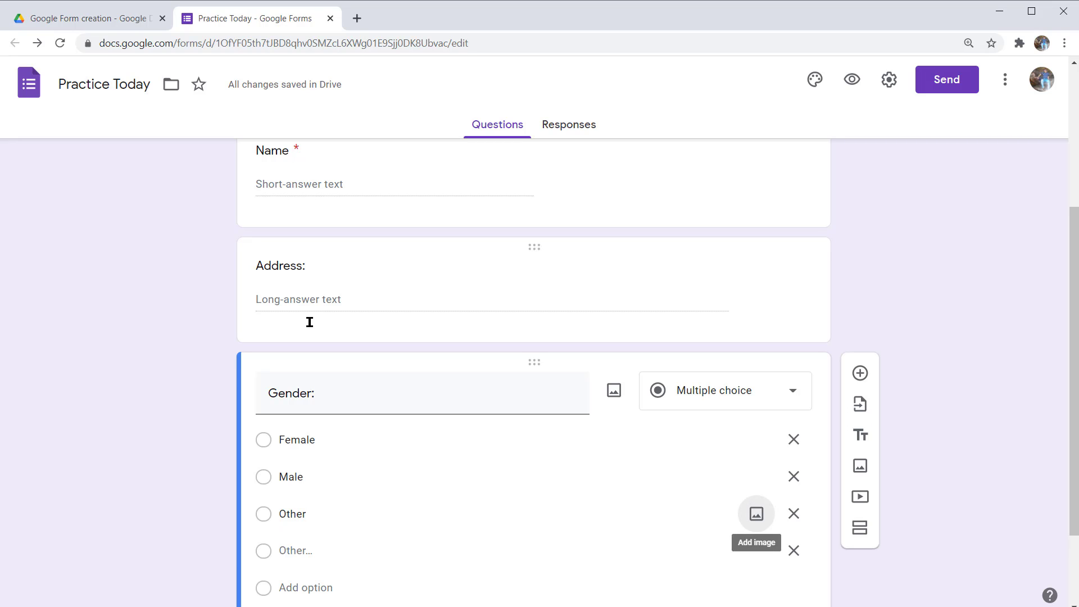
{"action": "key", "text": "Tab"}
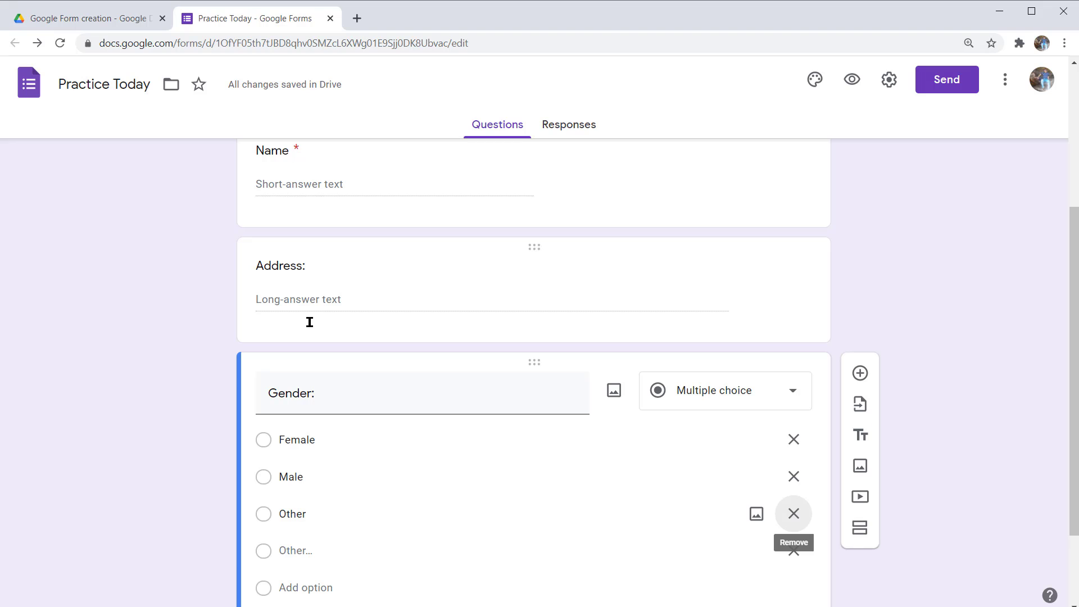
{"action": "key", "text": "ctrl+shift+Return"}
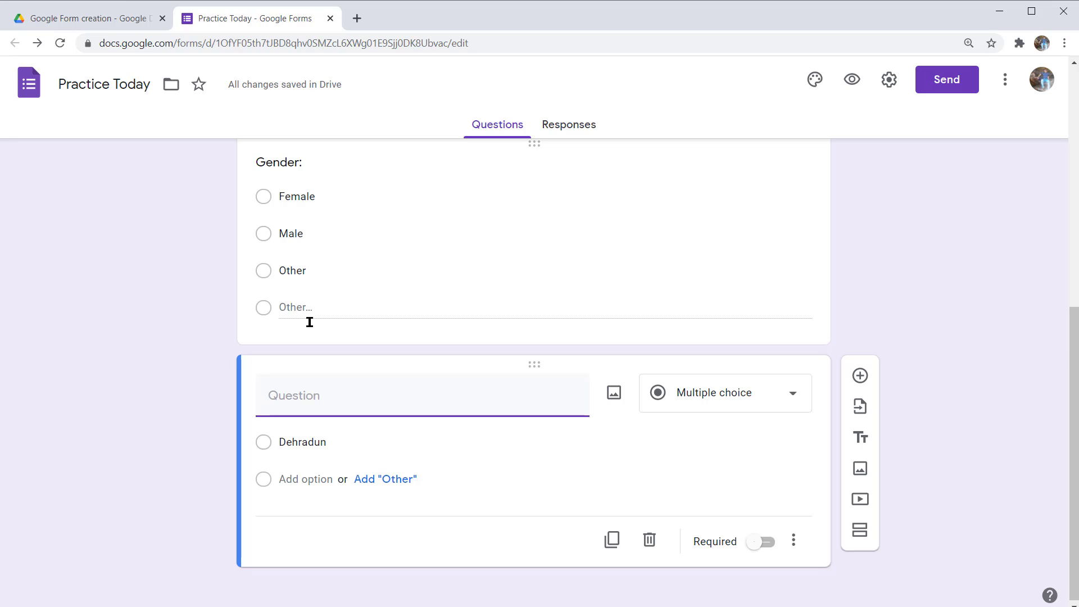
- Title the new multiple-choice question 'Capital of Uttarakhand is:'
{"action": "type", "text": "Capital"}
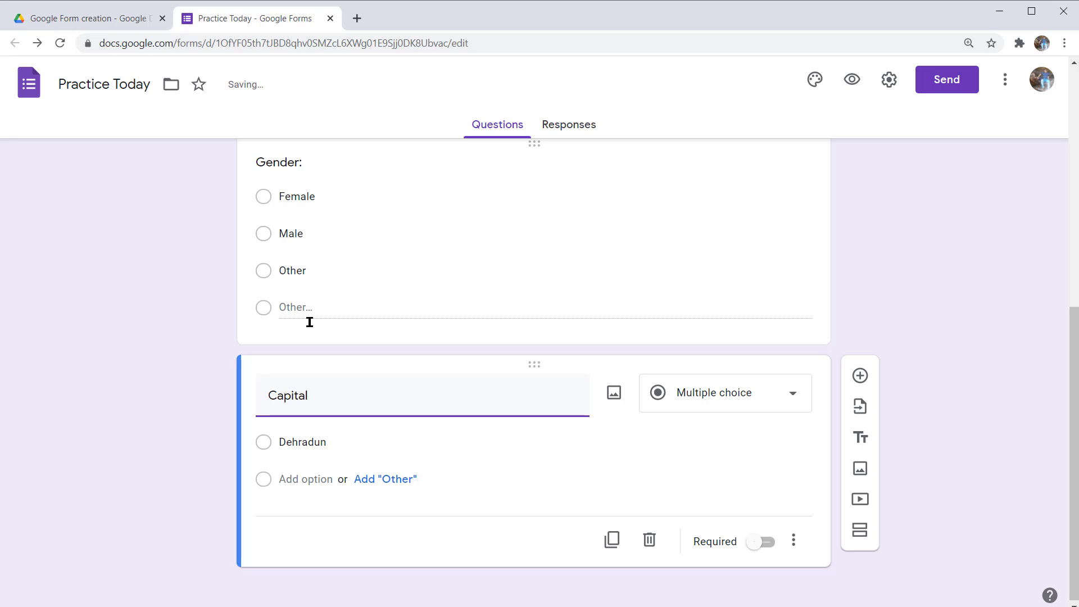
{"action": "type", "text": " of Uttarakhand is:"}
{"action": "key", "text": "Tab"}
{"action": "key", "text": "Tab"}
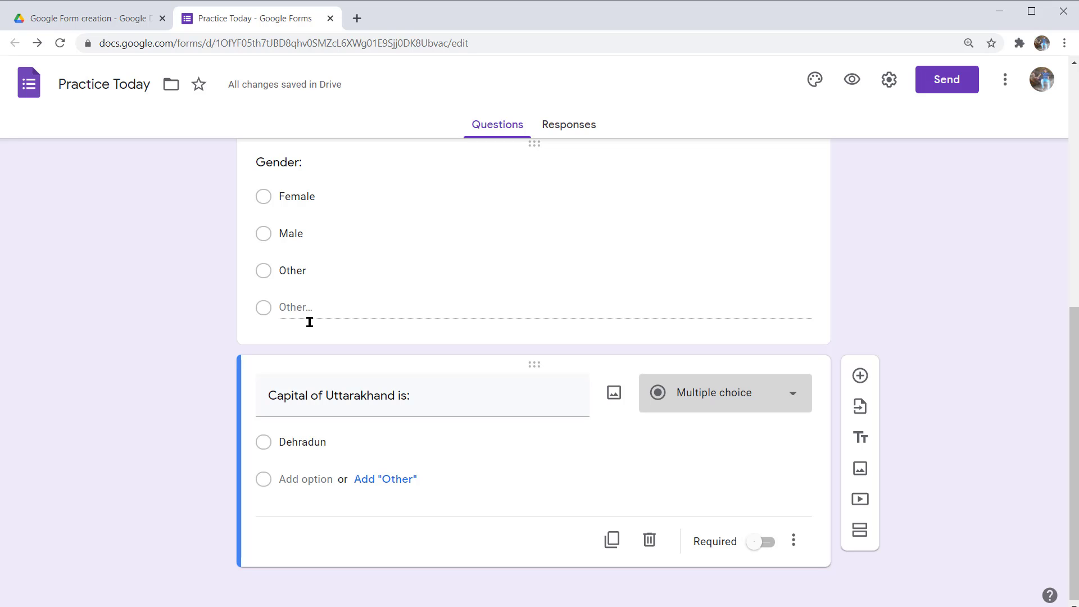
{"action": "key", "text": "Tab"}
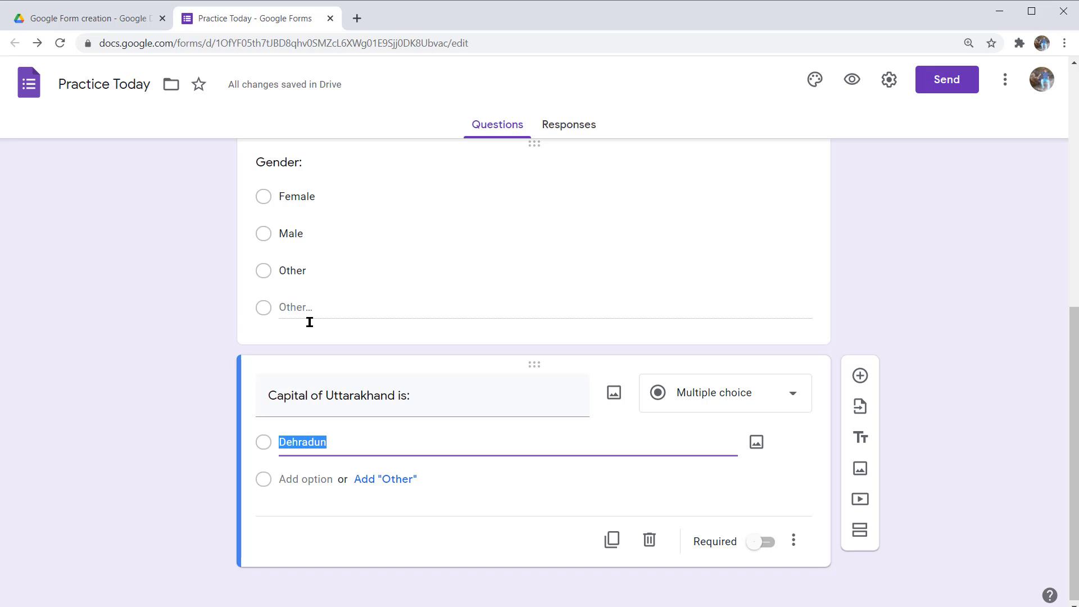
- Enter Dehradun and Chamoli as the first two answer choices
{"action": "type", "text": "Dehradun"}
{"action": "key", "text": "Tab"}
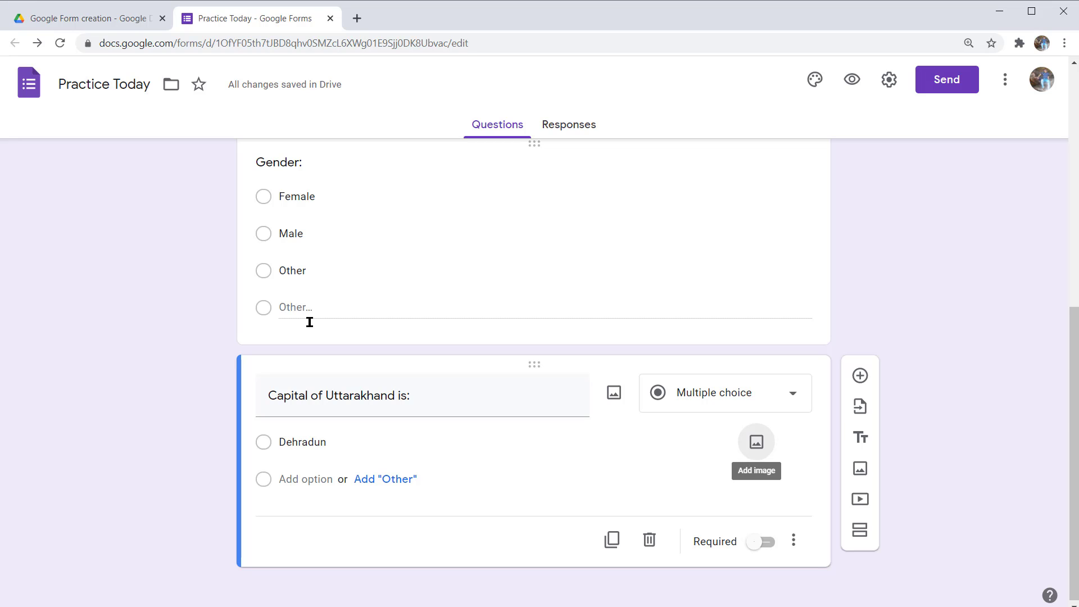
{"action": "key", "text": "Tab"}
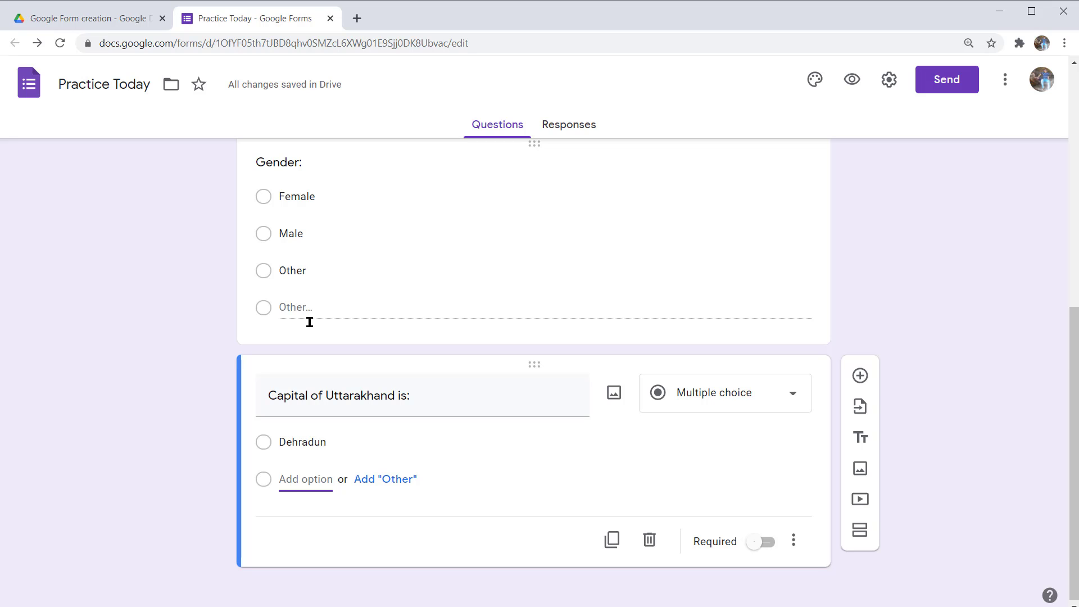
{"action": "type", "text": "Cham"}
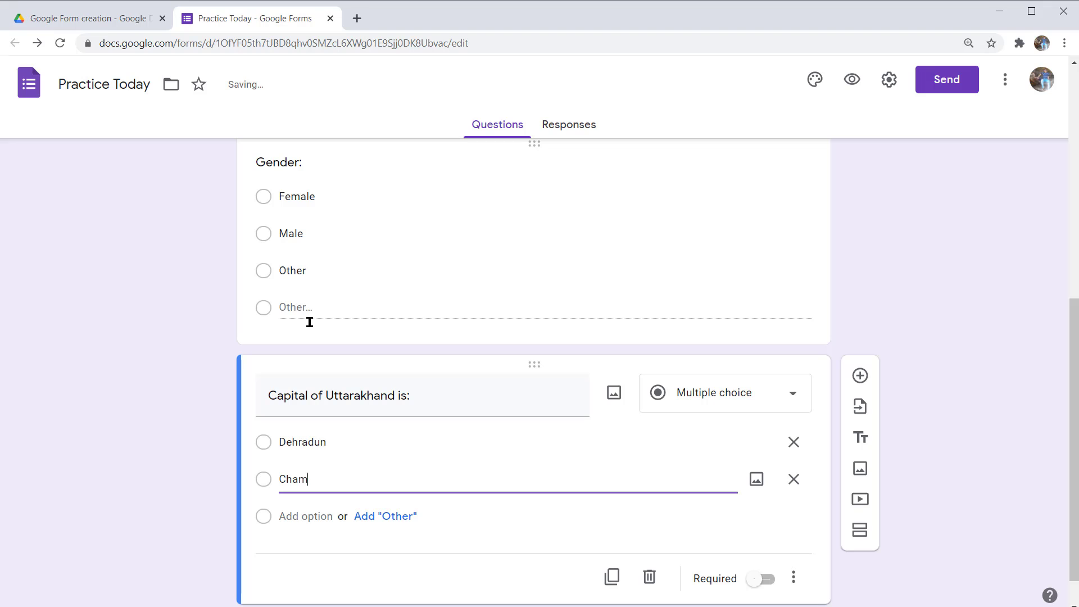
{"action": "type", "text": "oli"}
{"action": "key", "text": "Tab"}
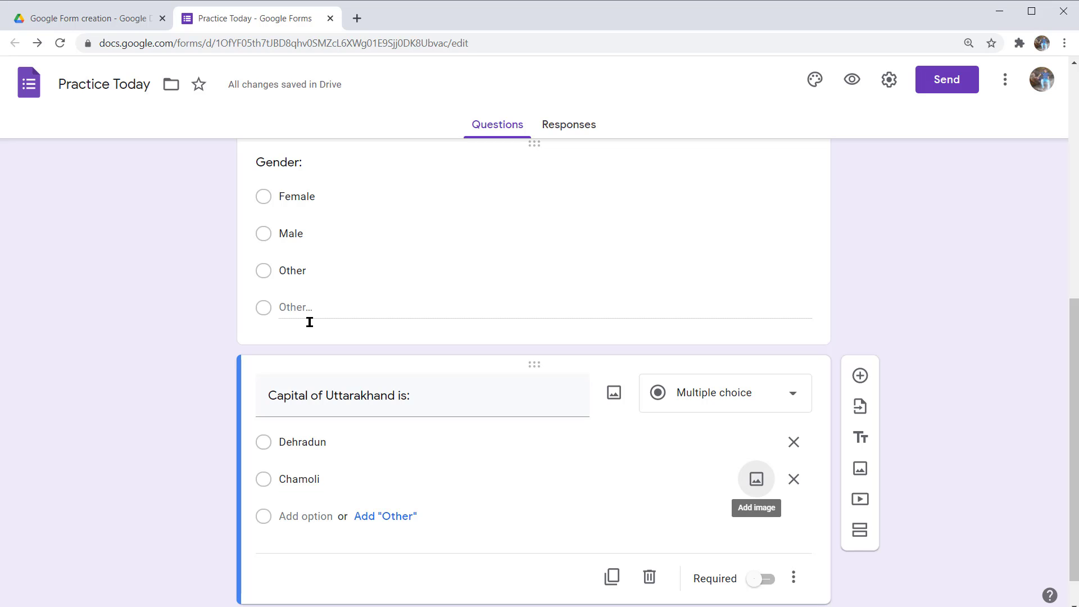
{"action": "key", "text": "Tab"}
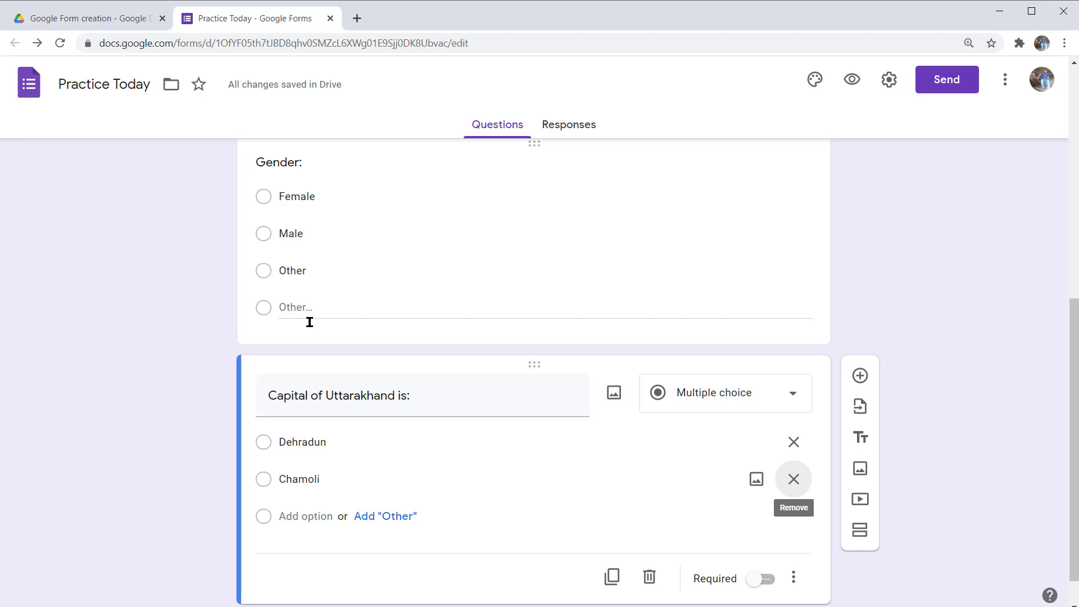
{"action": "key", "text": "Tab"}
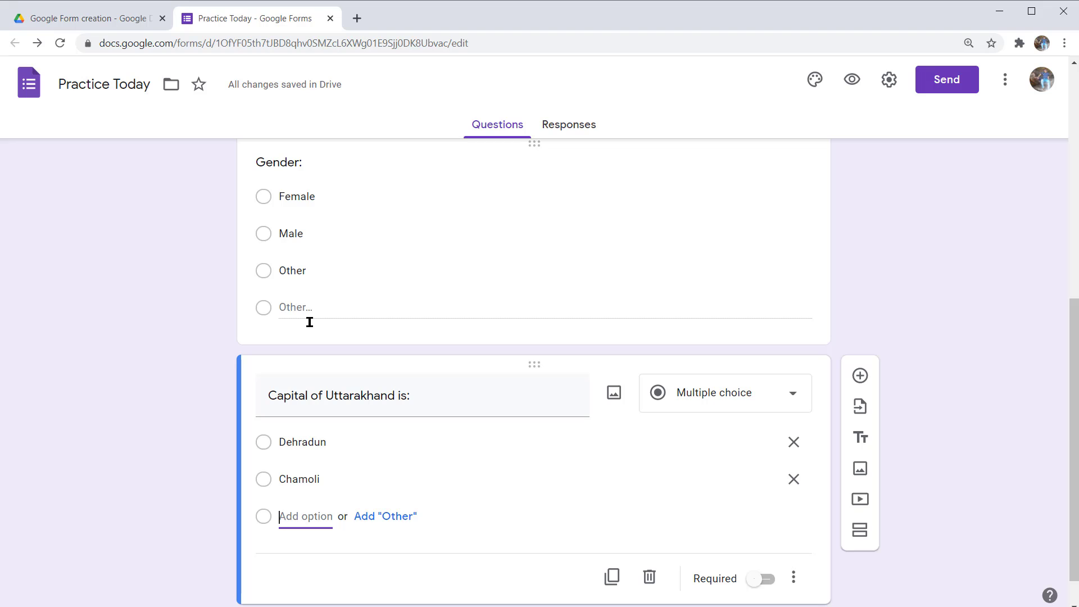
- Add Dehli and Meerut as the third and fourth answer choices
{"action": "type", "text": "Dehli"}
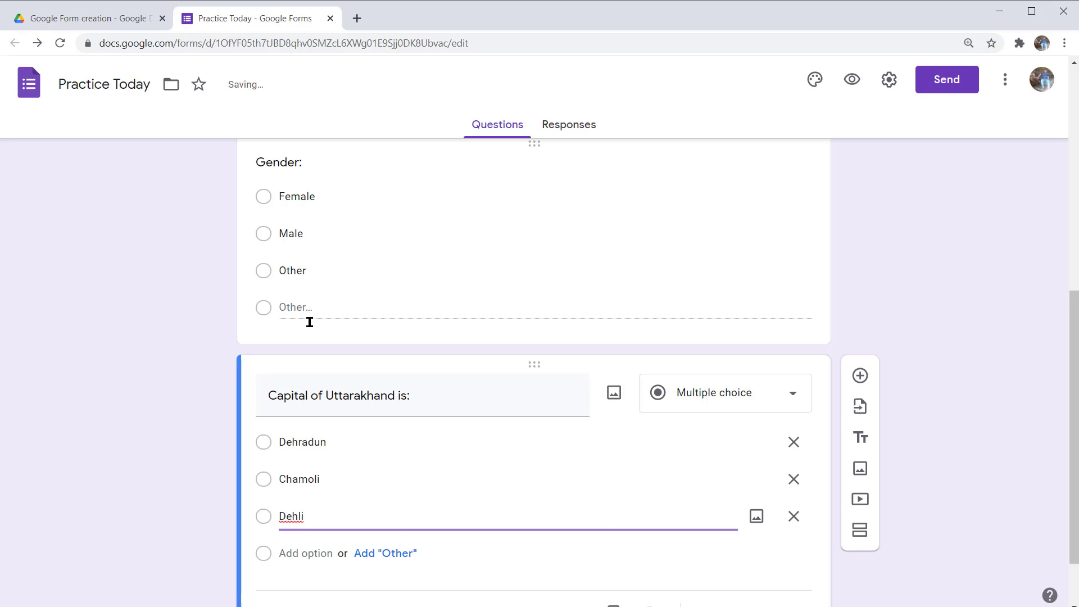
{"action": "key", "text": "Tab"}
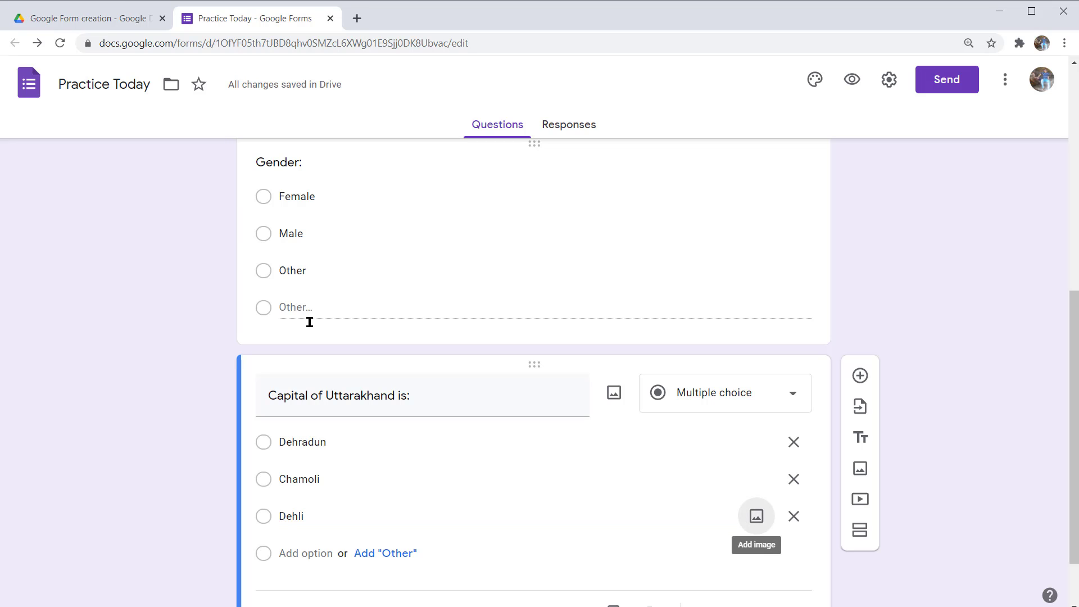
{"action": "key", "text": "Tab"}
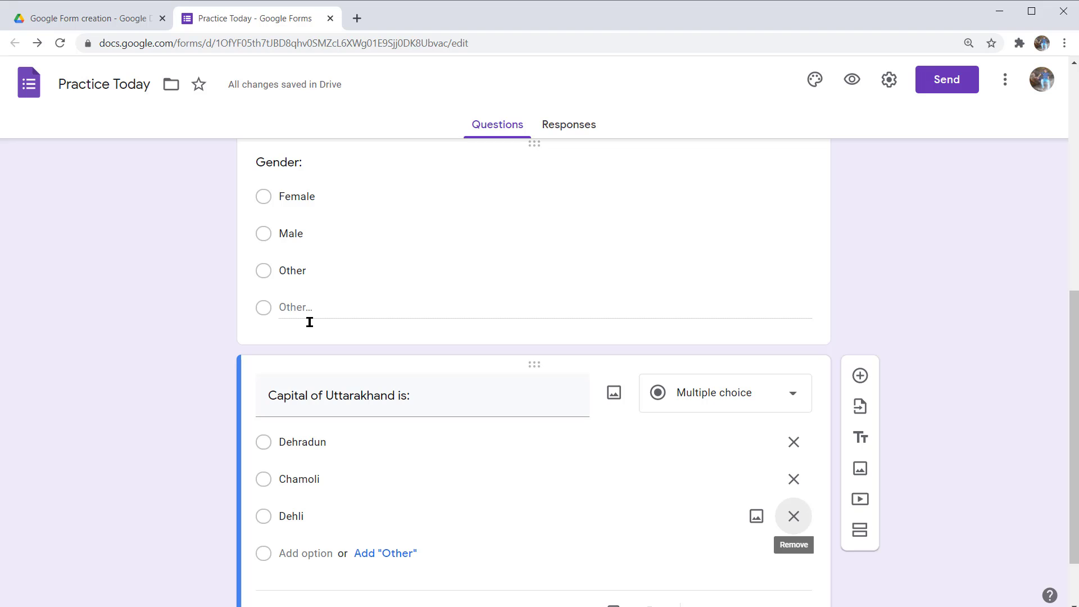
{"action": "key", "text": "Tab"}
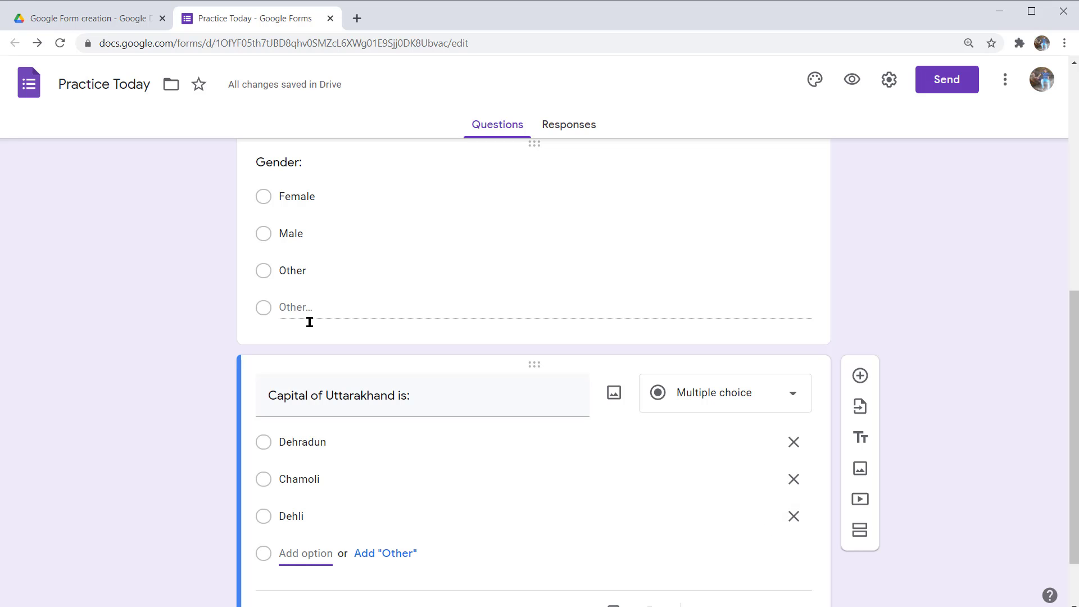
{"action": "key", "text": "Return"}
{"action": "type", "text": "Meerut"}
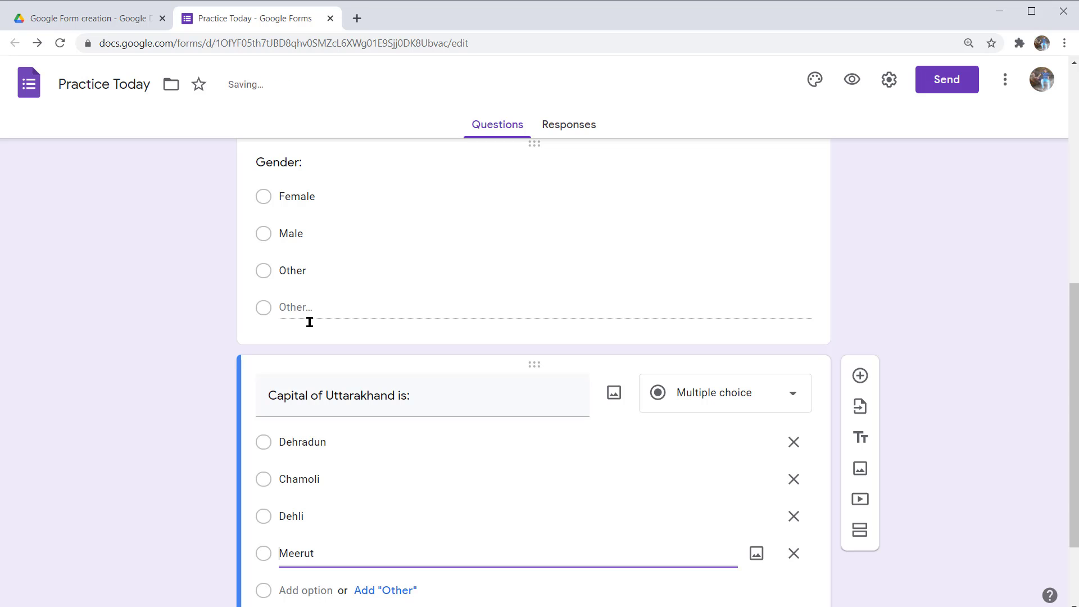
{"action": "key", "text": "Right"}
{"action": "key", "text": "Right"}
{"action": "left_click", "coordinate": [310, 323]}
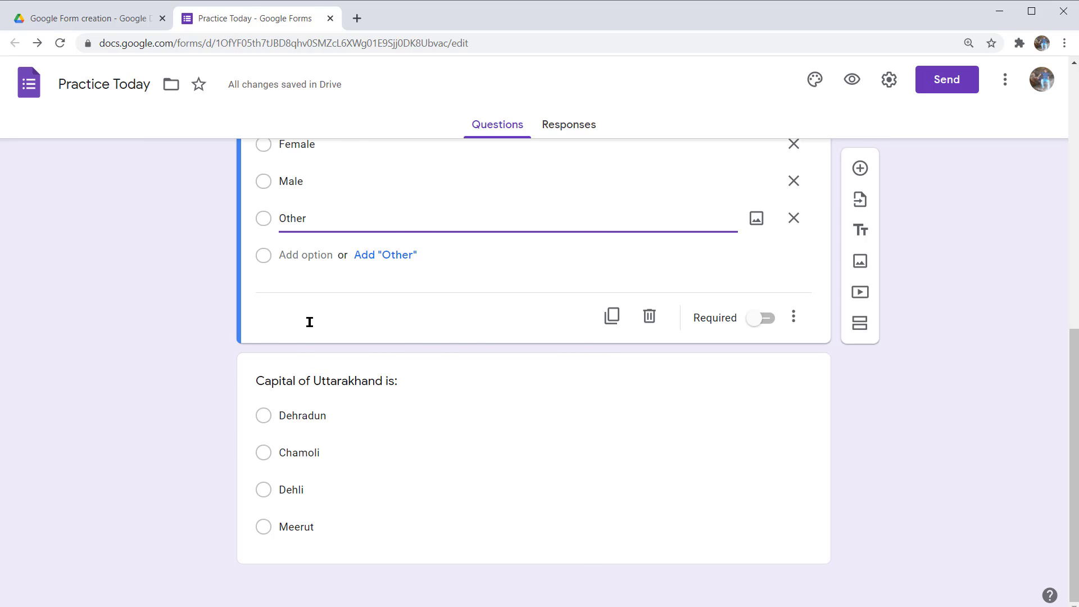
- Show the Keyboard shortcuts reference over the Practice Today form editor
{"action": "key", "text": "ctrl+slash"}
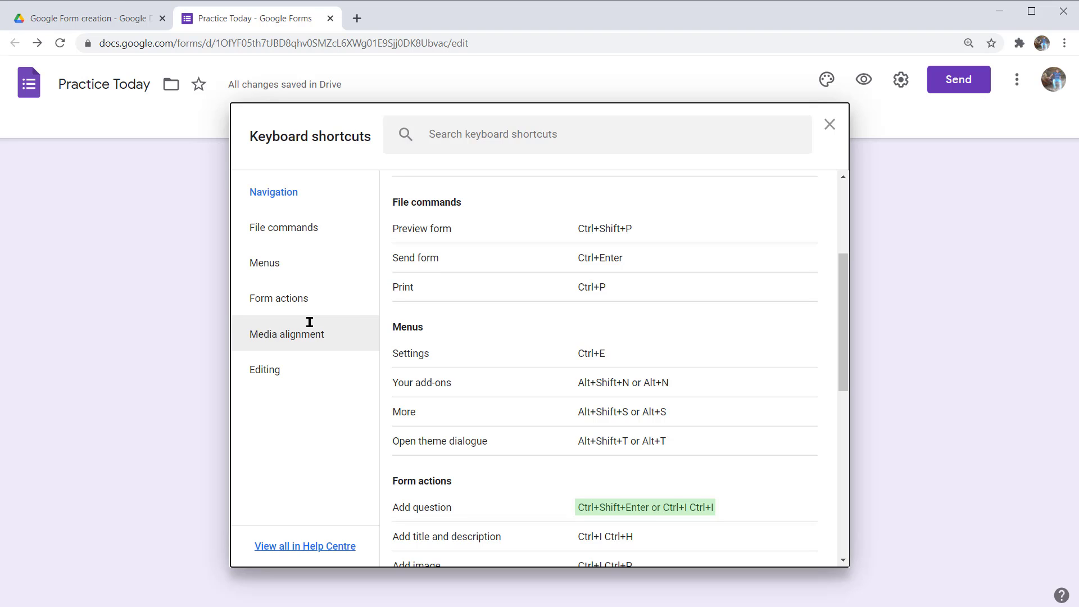
- Find the Add section shortcut (Ctrl+I Ctrl+B) in the shortcuts list, then close the list
{"action": "key", "text": "ctrl+i"}
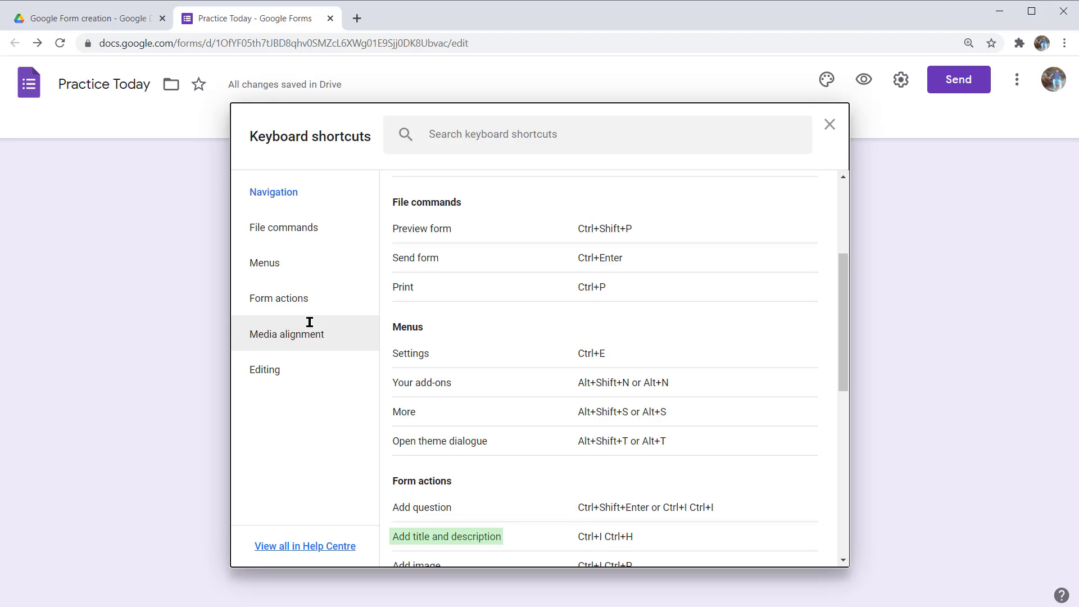
{"action": "key", "text": "ctrl+h"}
{"action": "key", "text": "Tab"}
{"action": "key", "text": "Tab"}
{"action": "key", "text": "Tab"}
{"action": "key", "text": "Tab"}
{"action": "key", "text": "Tab"}
{"action": "key", "text": "Tab"}
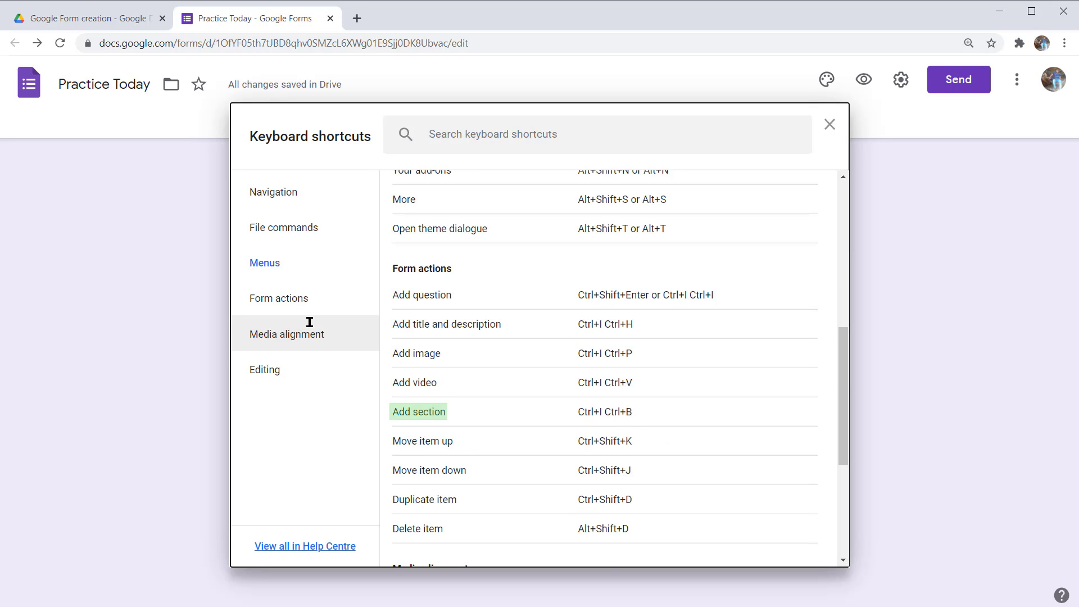
{"action": "key", "text": "Tab"}
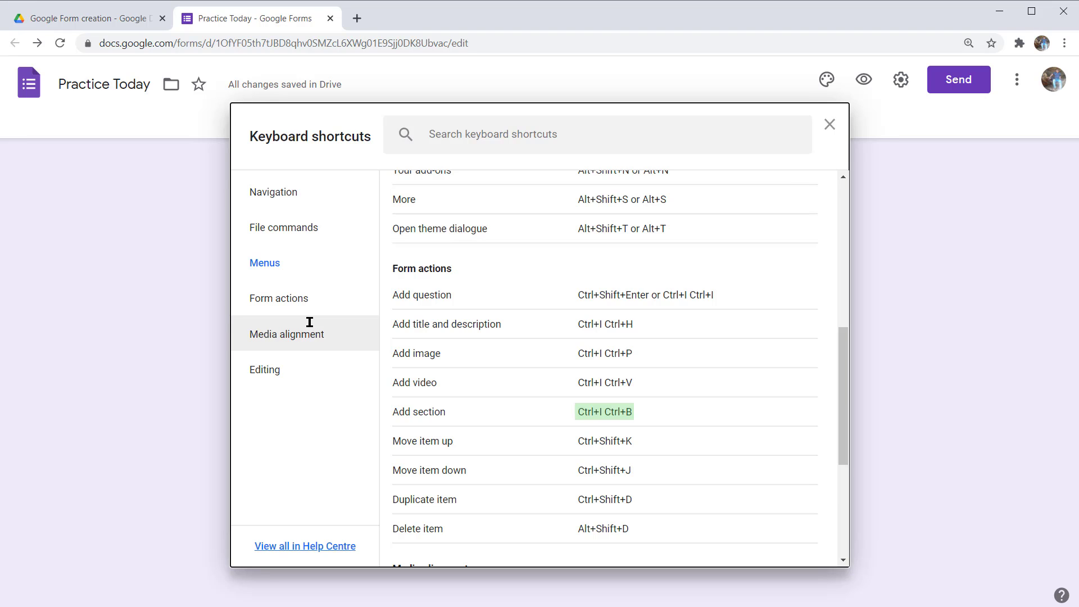
{"action": "key", "text": "Escape"}
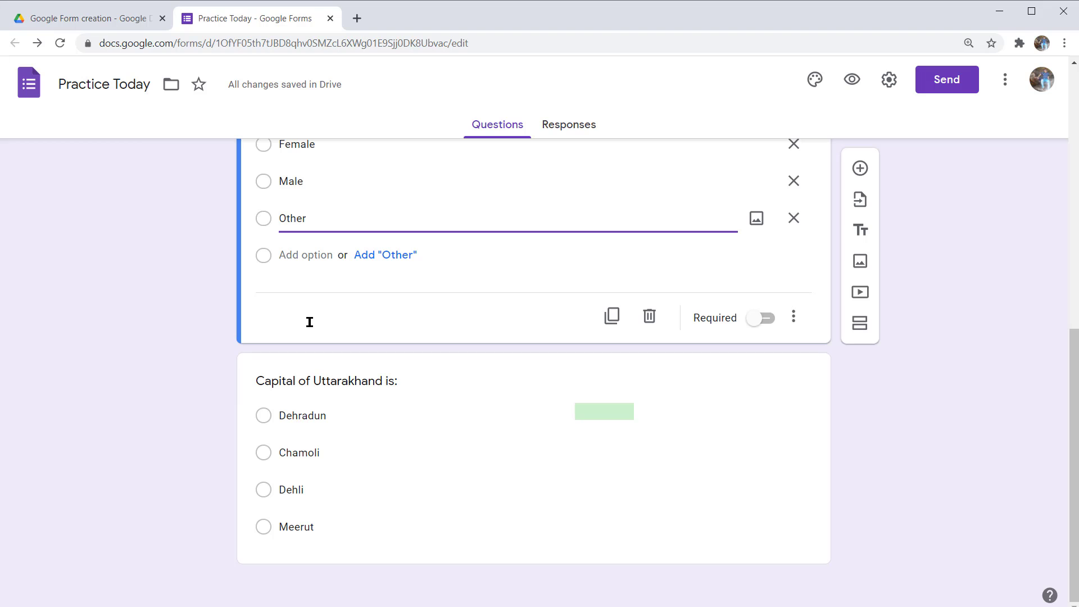
- Insert a new untitled section after the Gender question, ahead of the Uttarakhand capital question
{"action": "key", "text": "ctrl+a"}
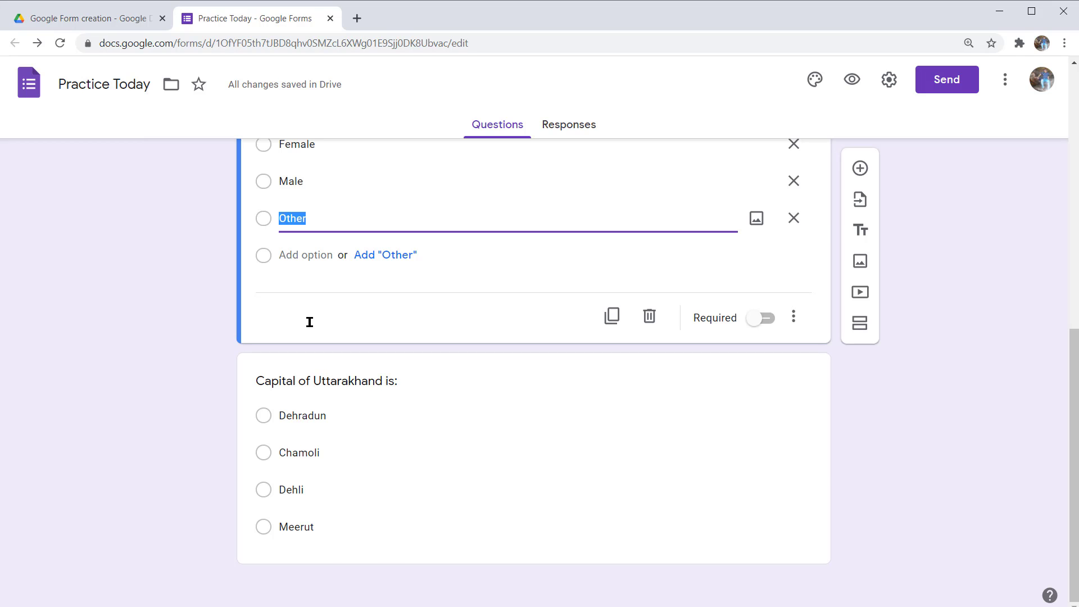
{"action": "key", "text": "ctrl+z"}
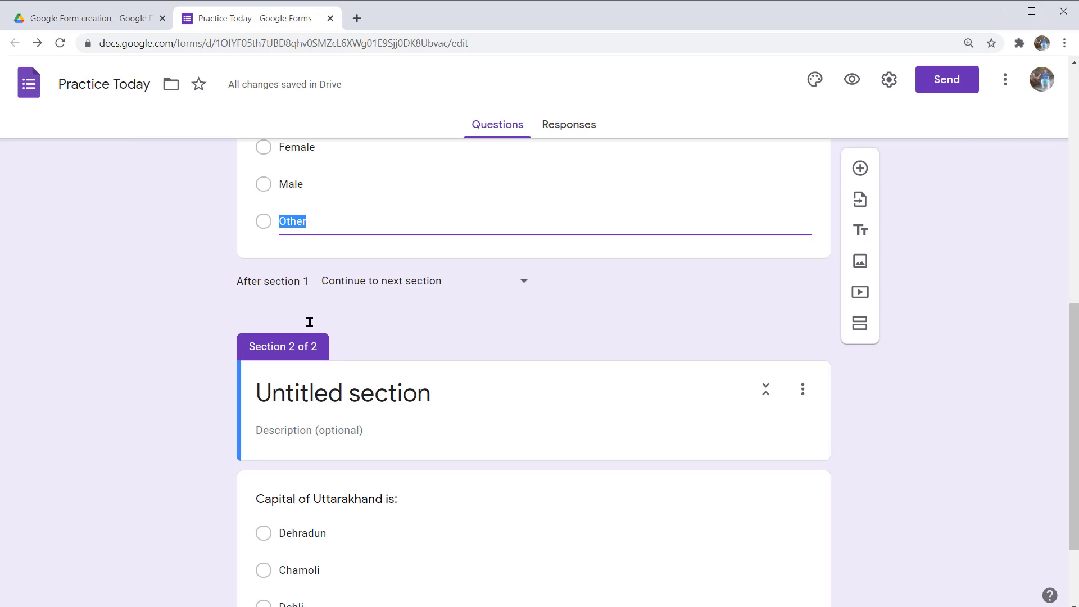
{"action": "key", "text": "Tab"}
{"action": "key", "text": "Return"}
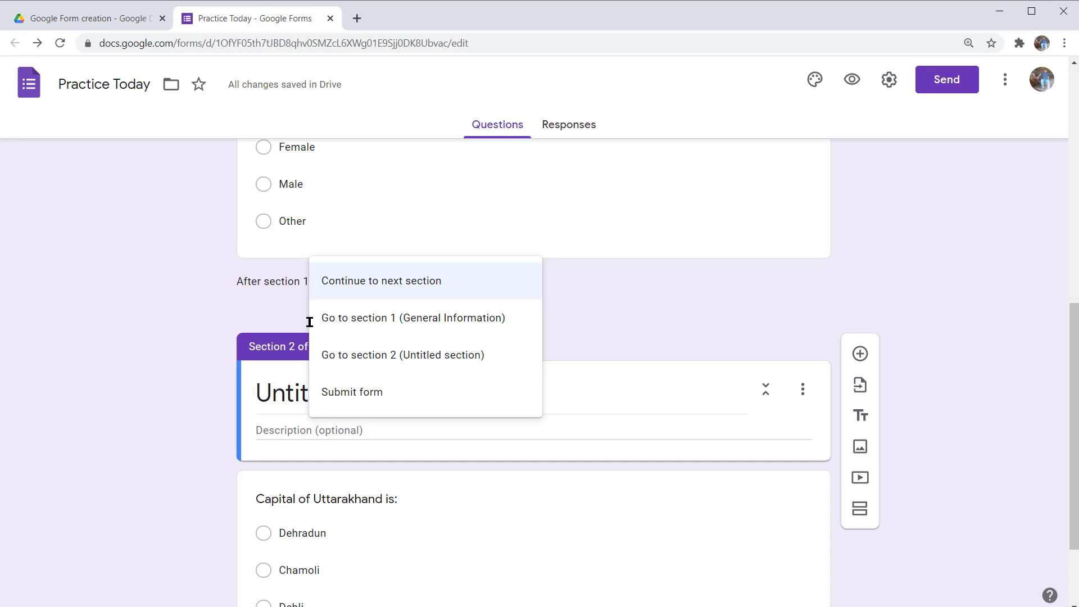
{"action": "key", "text": "Down"}
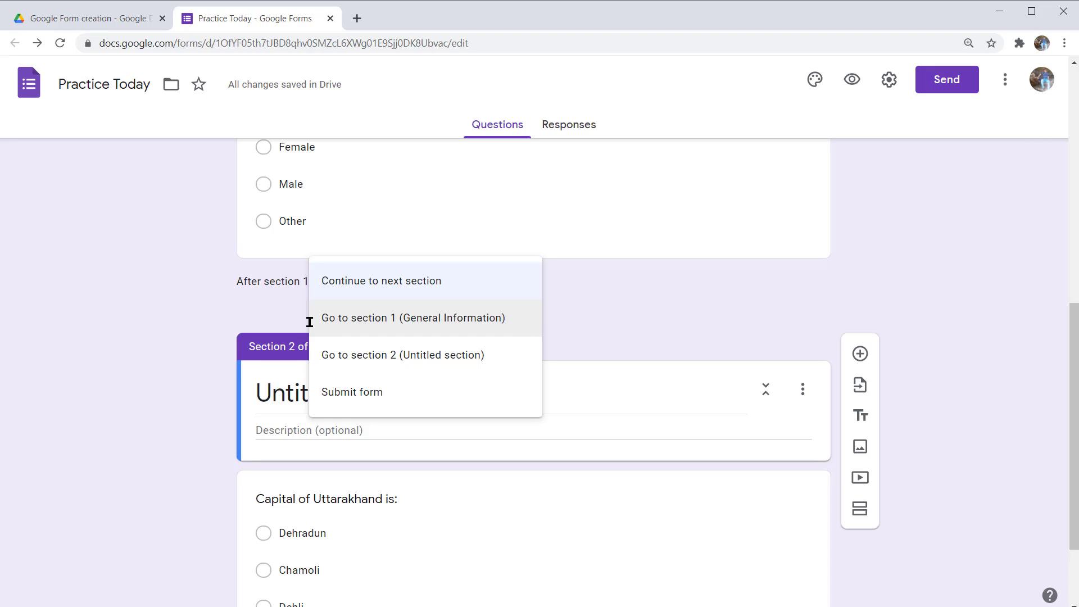
{"action": "key", "text": "Down"}
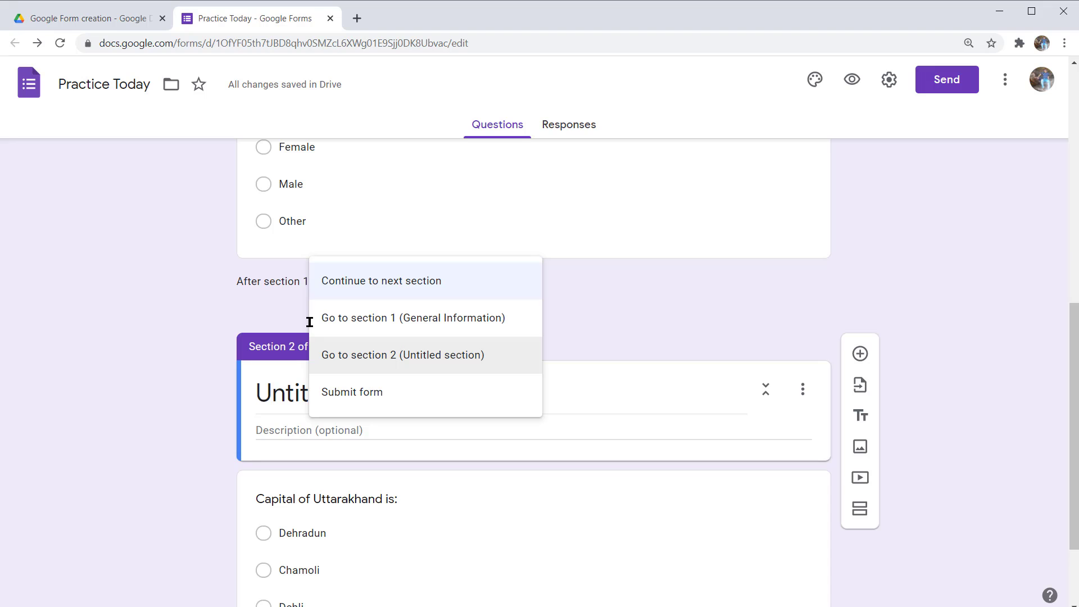
{"action": "key", "text": "Down"}
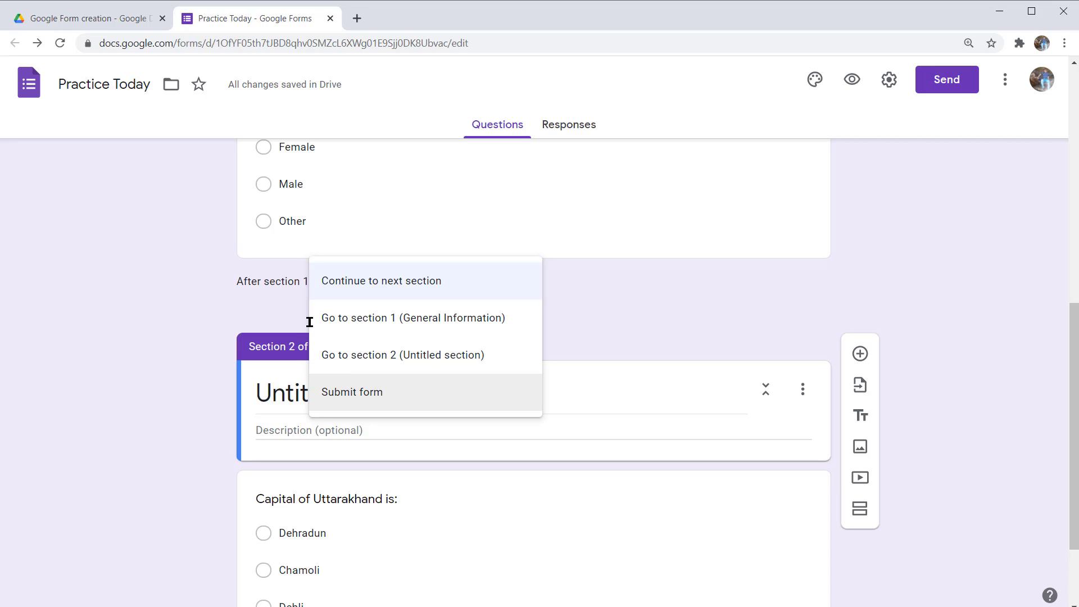
{"action": "key", "text": "Escape"}
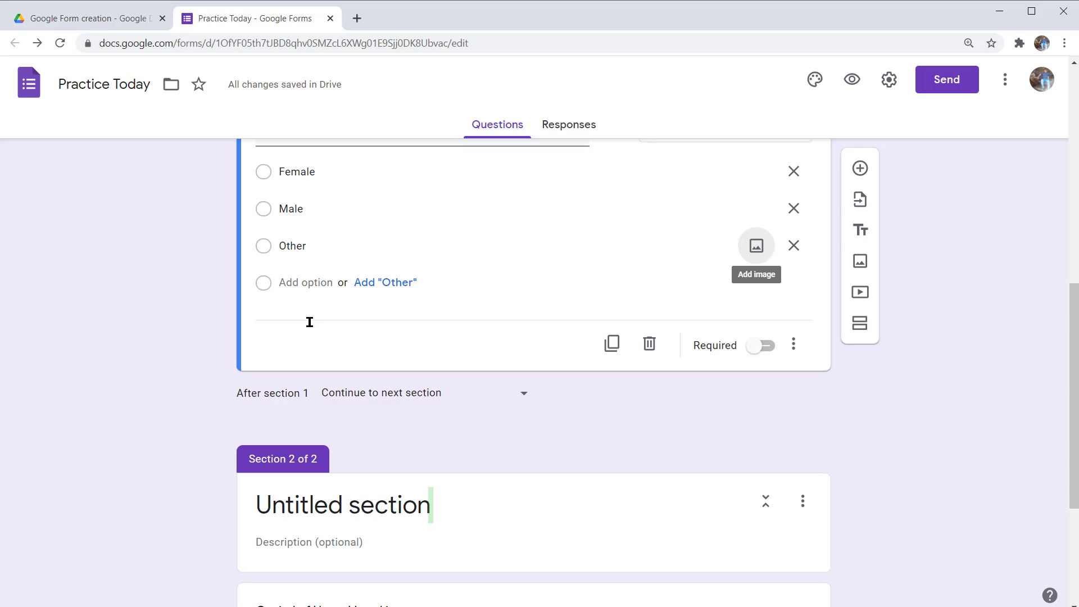
- Title Section 2 of 2 'Question' and move on to its description field
{"action": "key", "text": "Return"}
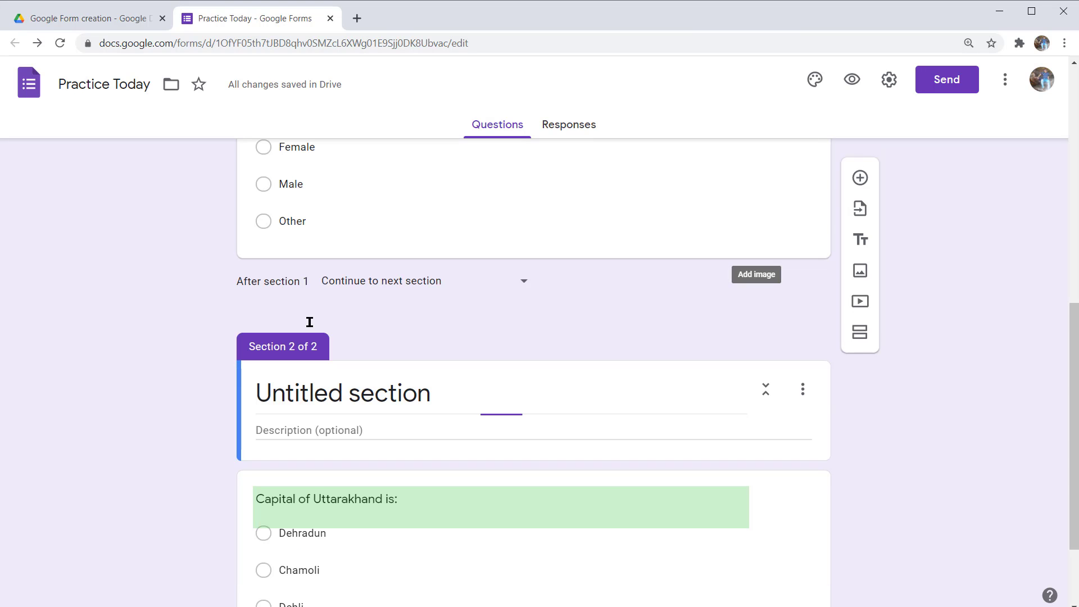
{"action": "type", "text": "Question"}
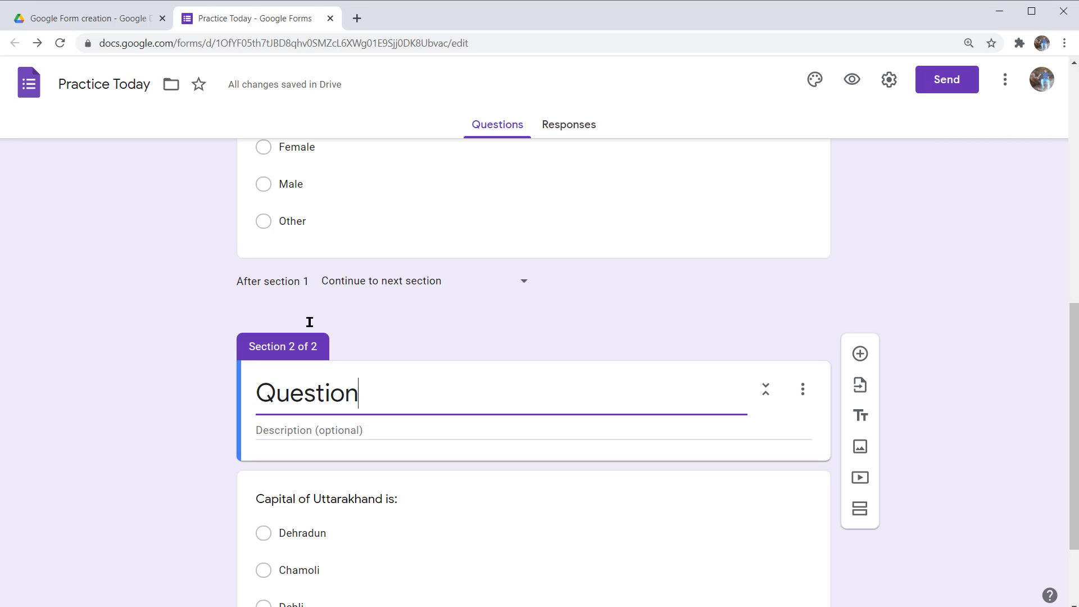
{"action": "key", "text": "Tab"}
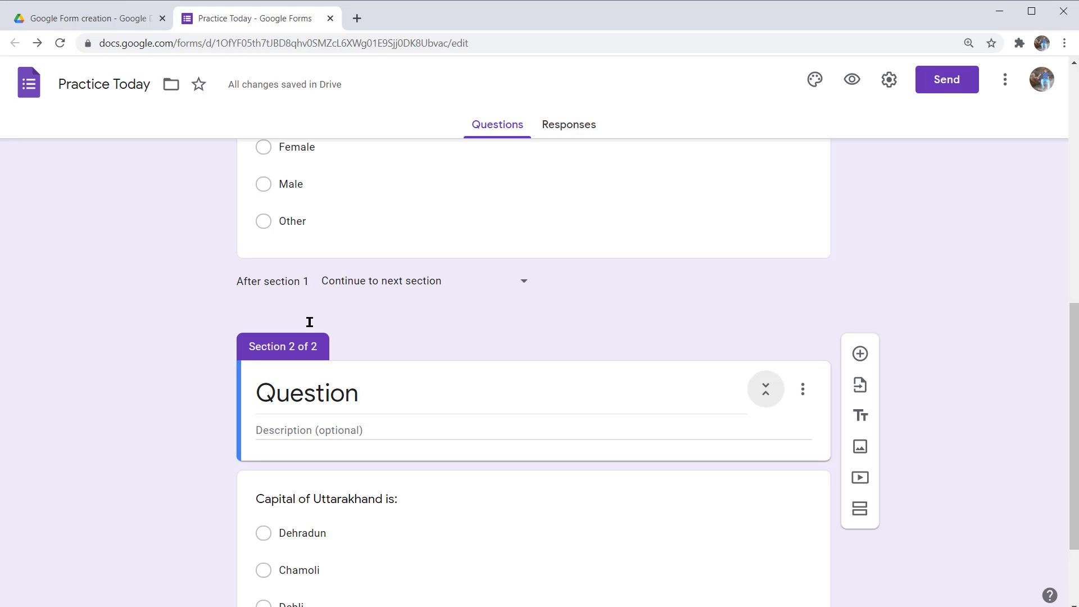
{"action": "key", "text": "Tab"}
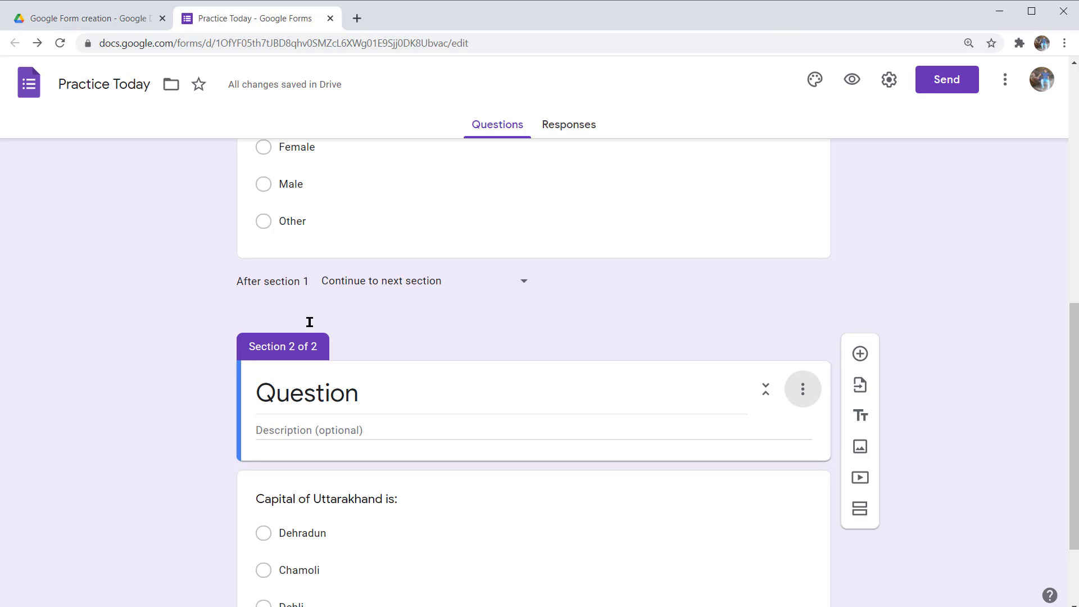
{"action": "key", "text": "Tab"}
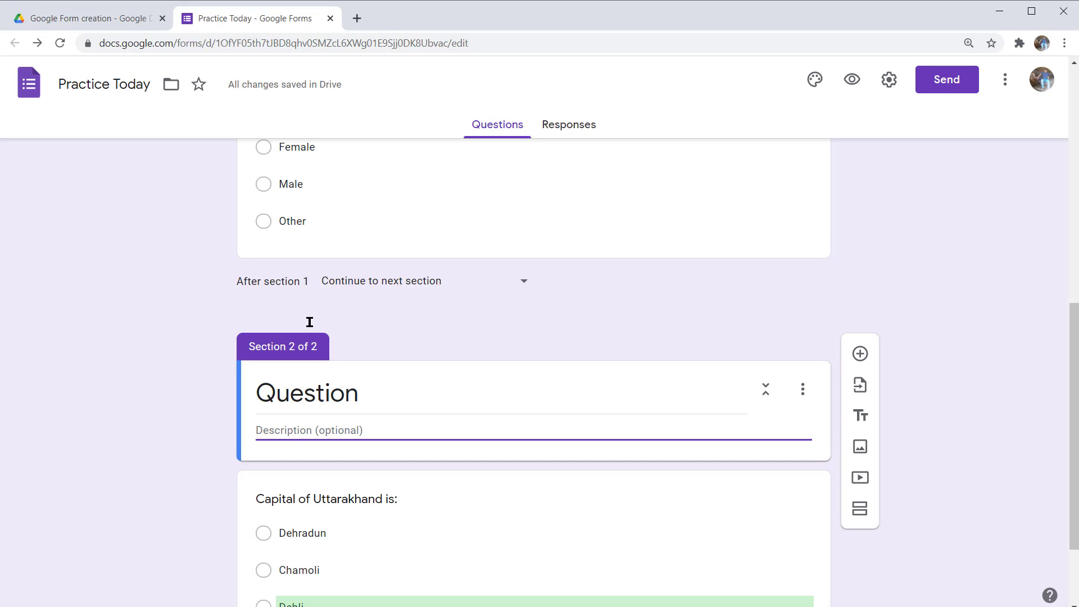
- Preview the form as a respondent in a new tab (Ctrl+Shift+P)
{"action": "scroll", "coordinate": [310, 322], "scroll_direction": "down", "scroll_amount": 2}
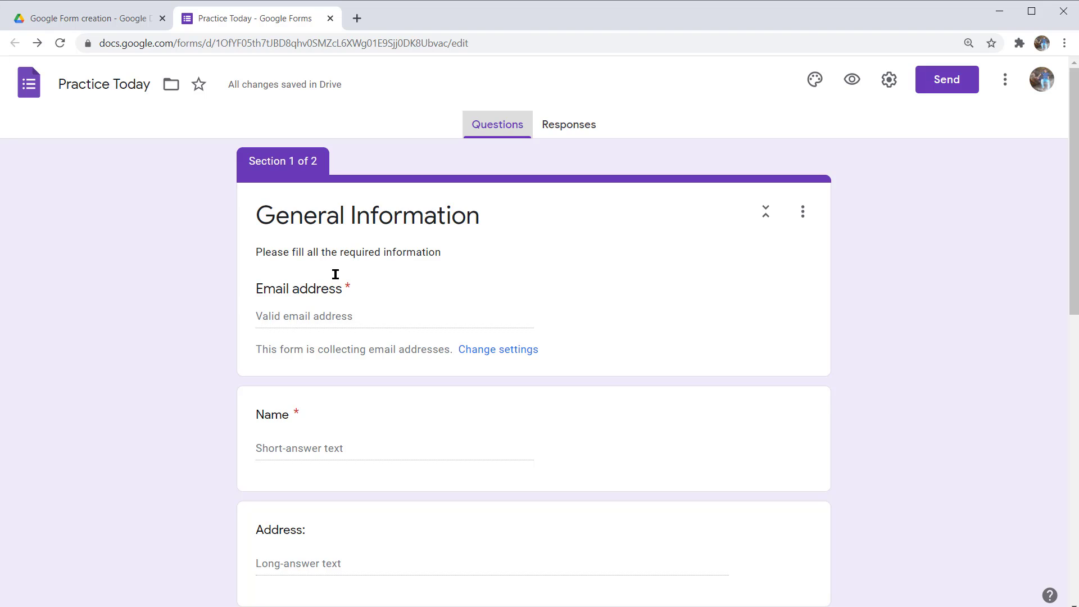
{"action": "key", "text": "ctrl+shift+p"}
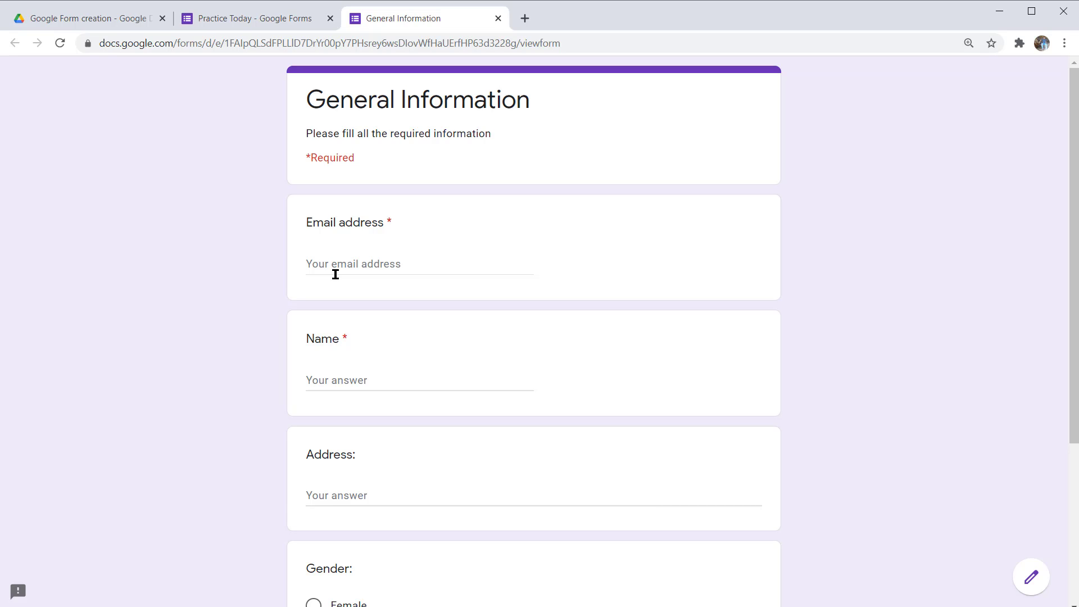
- Begin entering the test respondent's e-mail address in the Email address field
{"action": "left_click", "coordinate": [336, 274]}
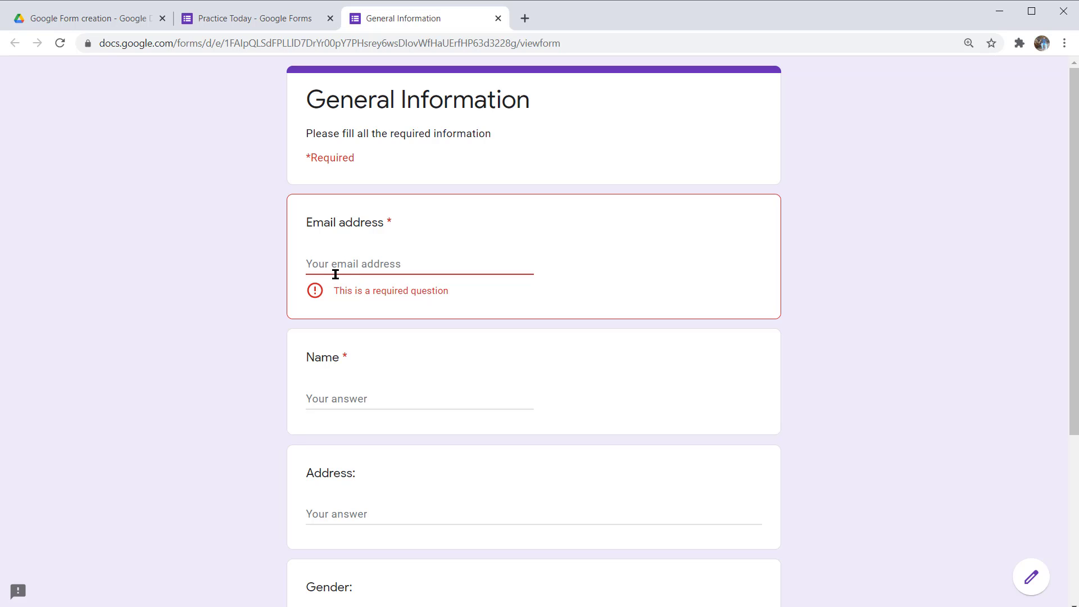
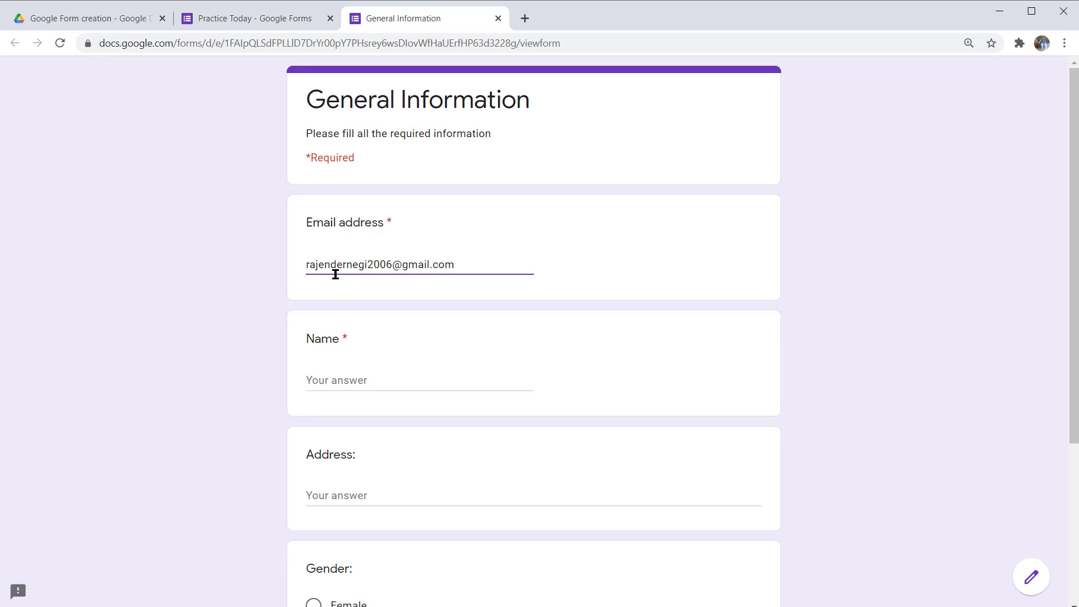
- Finish the e-mail address and fill in the respondent's name and postal address
{"action": "key", "text": "Tab"}
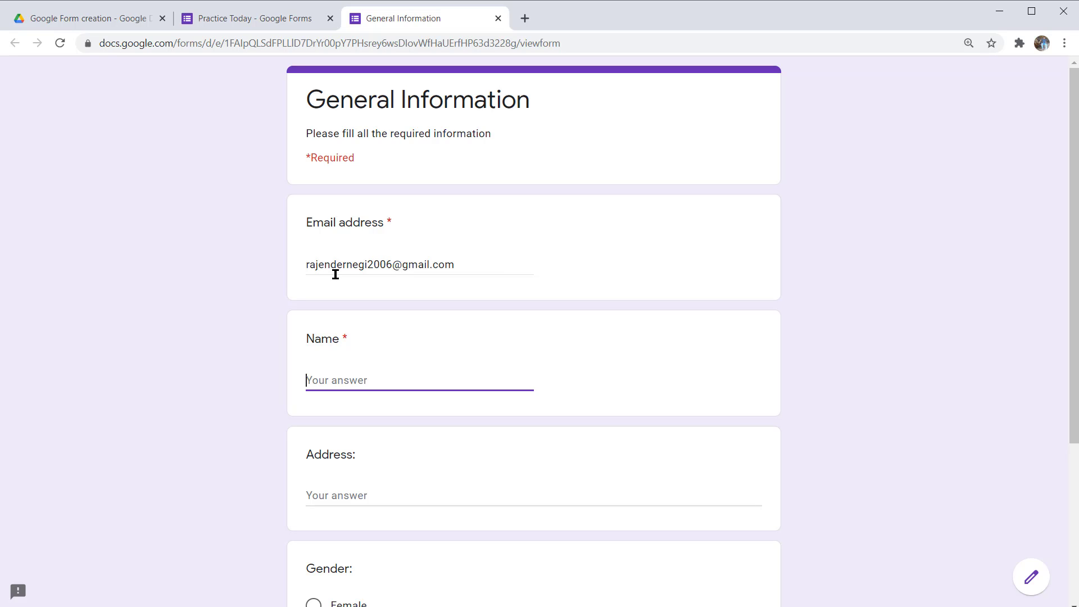
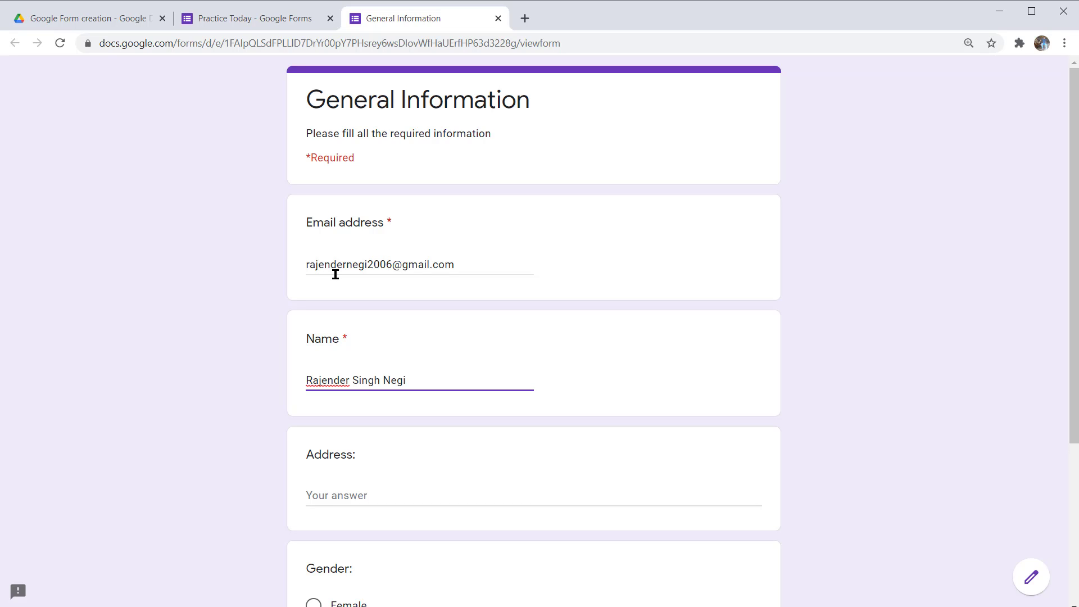
{"action": "key", "text": "Tab"}
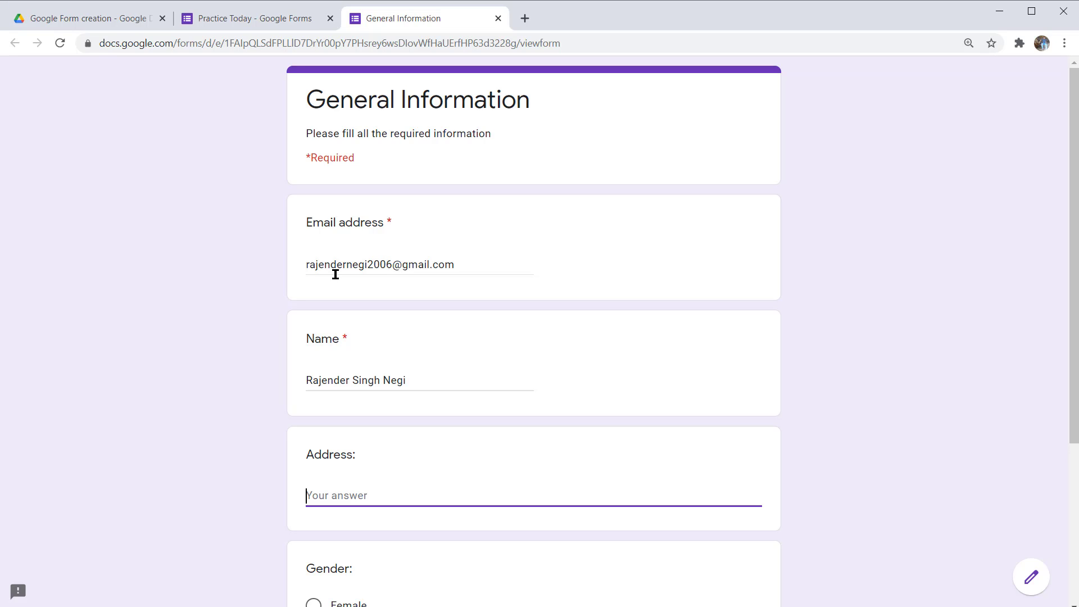
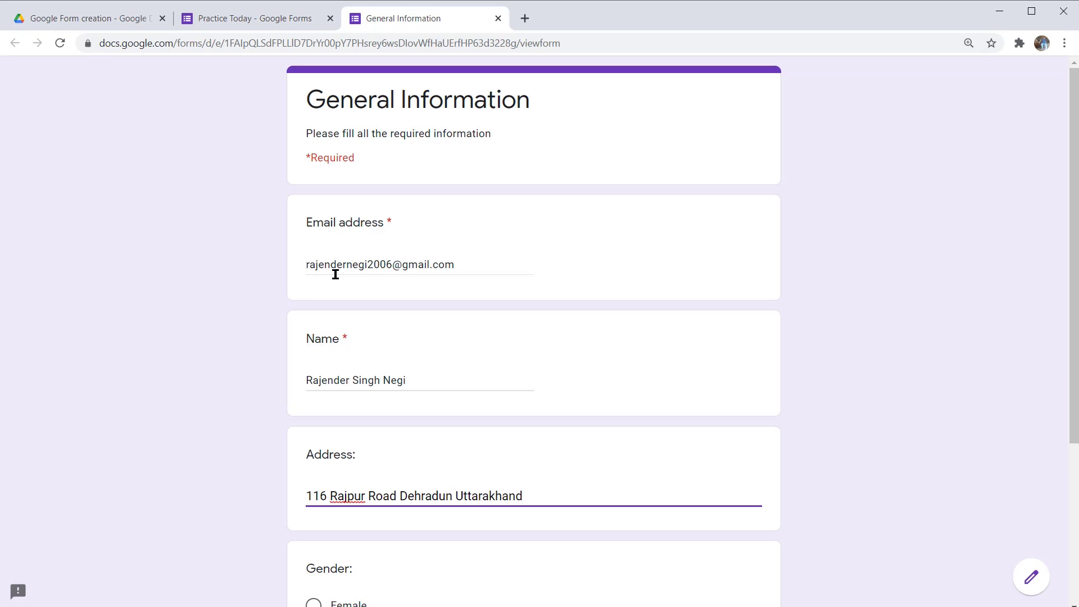
{"action": "key", "text": "Tab"}
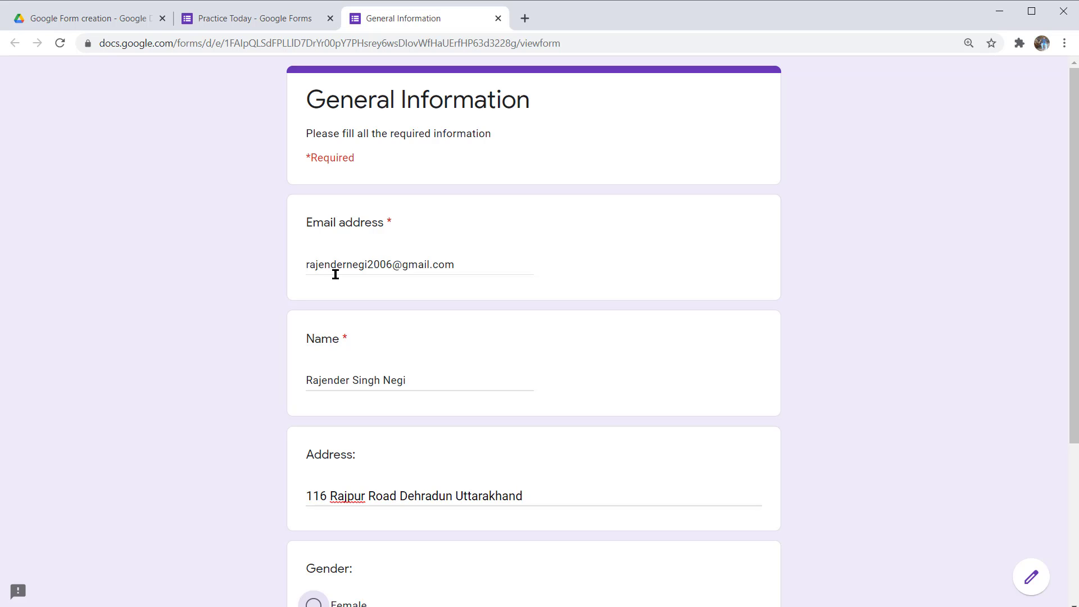
- Choose Male for Gender and continue to the Question section
{"action": "scroll", "coordinate": [336, 275], "scroll_direction": "down", "scroll_amount": 4}
{"action": "key", "text": "Down"}
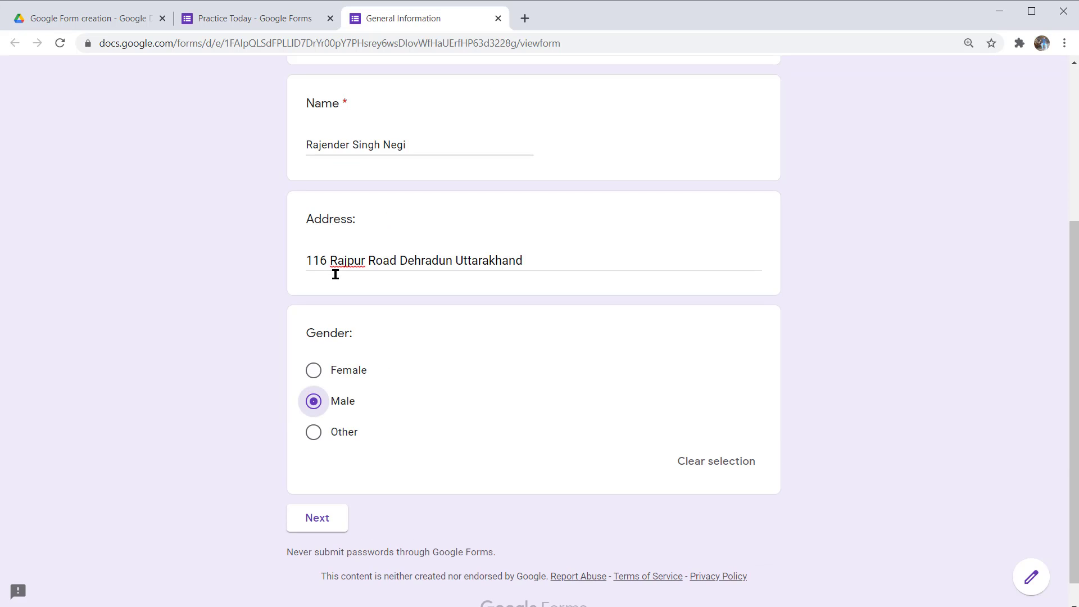
{"action": "key", "text": "Up"}
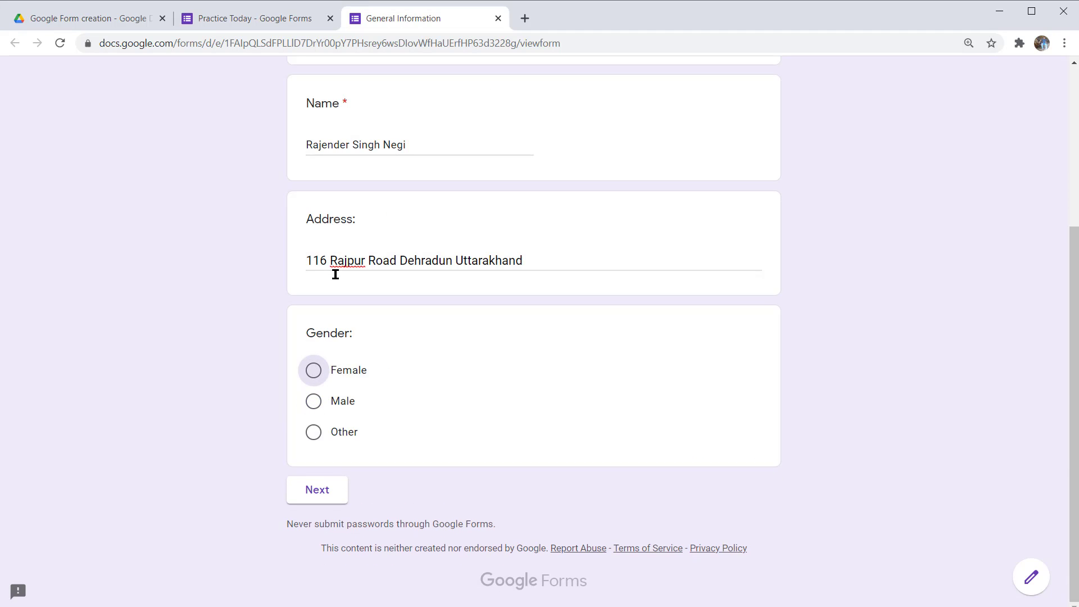
{"action": "key", "text": "Down"}
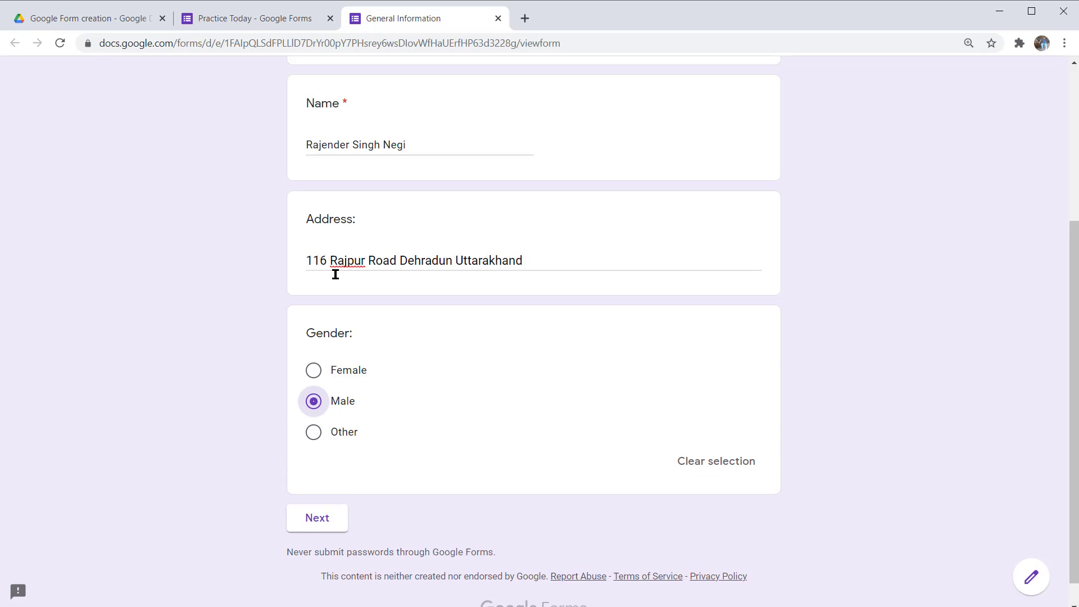
{"action": "key", "text": "Tab"}
{"action": "key", "text": "Tab"}
{"action": "key", "text": "shift+Tab"}
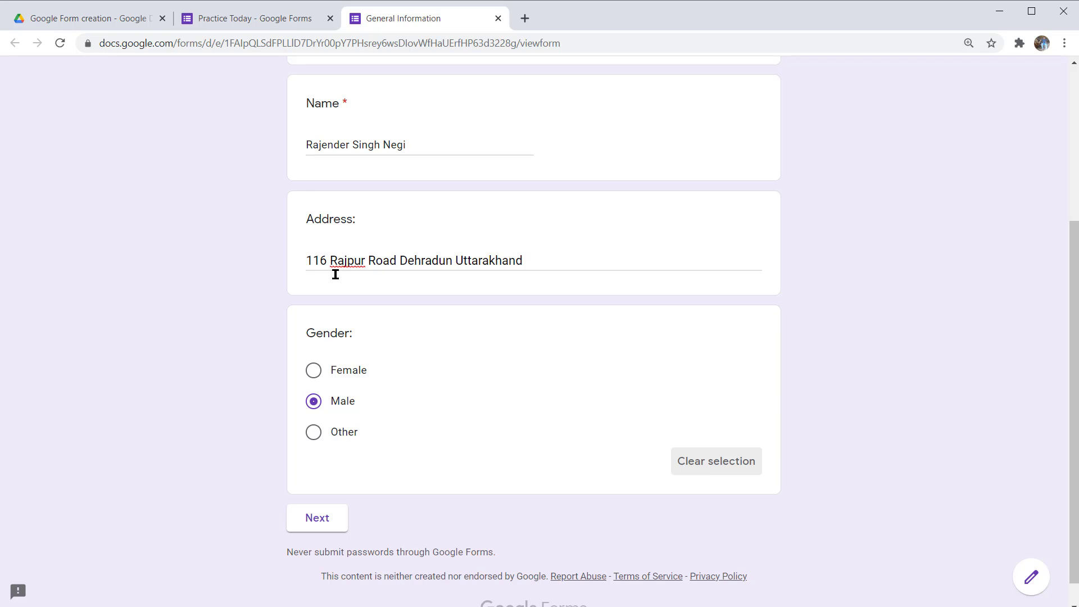
{"action": "key", "text": "Tab"}
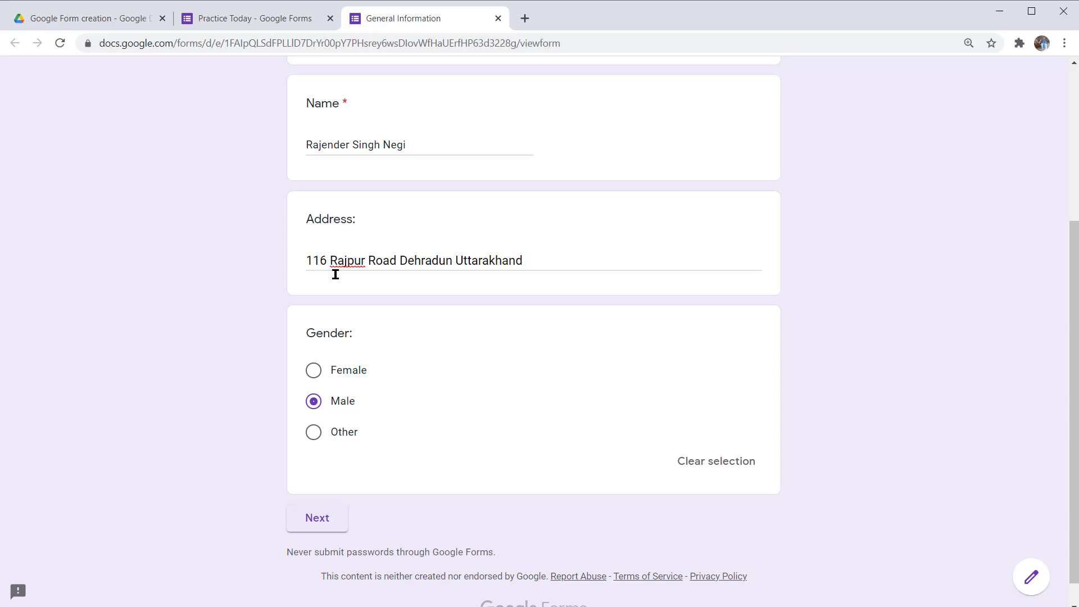
{"action": "key", "text": "Return"}
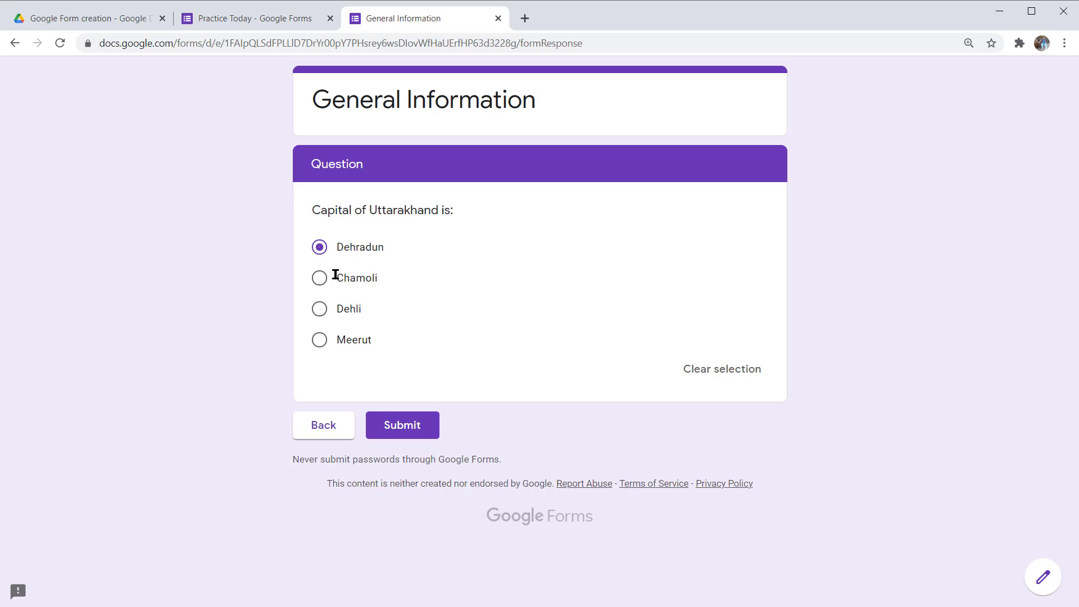
- Submit the response with Dehradun chosen as Uttarakhand's capital
{"action": "key", "text": "Return"}
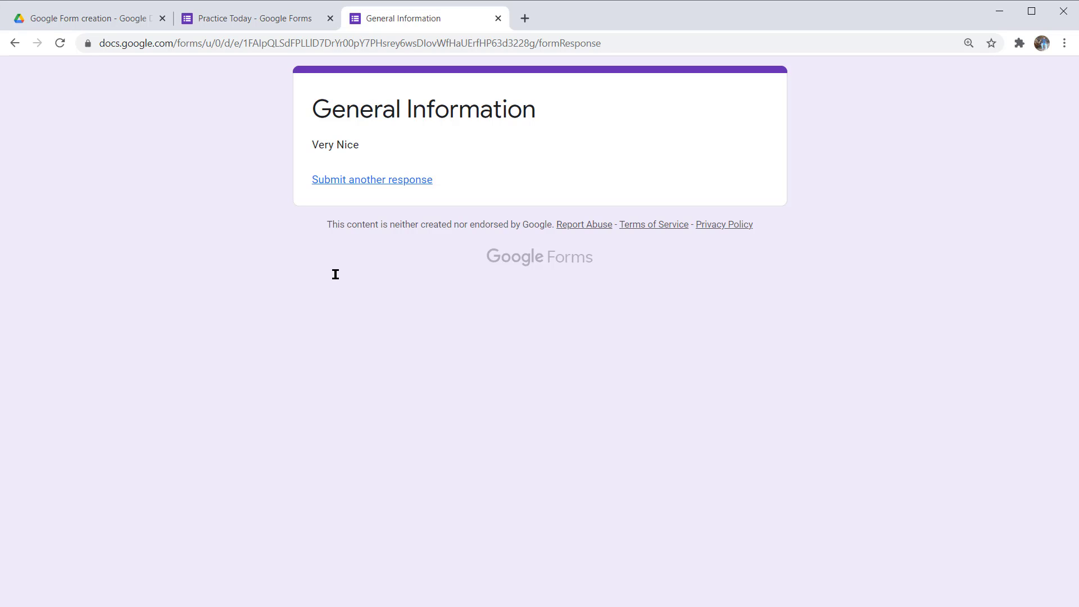
- Go back from the 'Very Nice' confirmation to a blank General Information form
{"action": "key", "text": "alt+Left"}
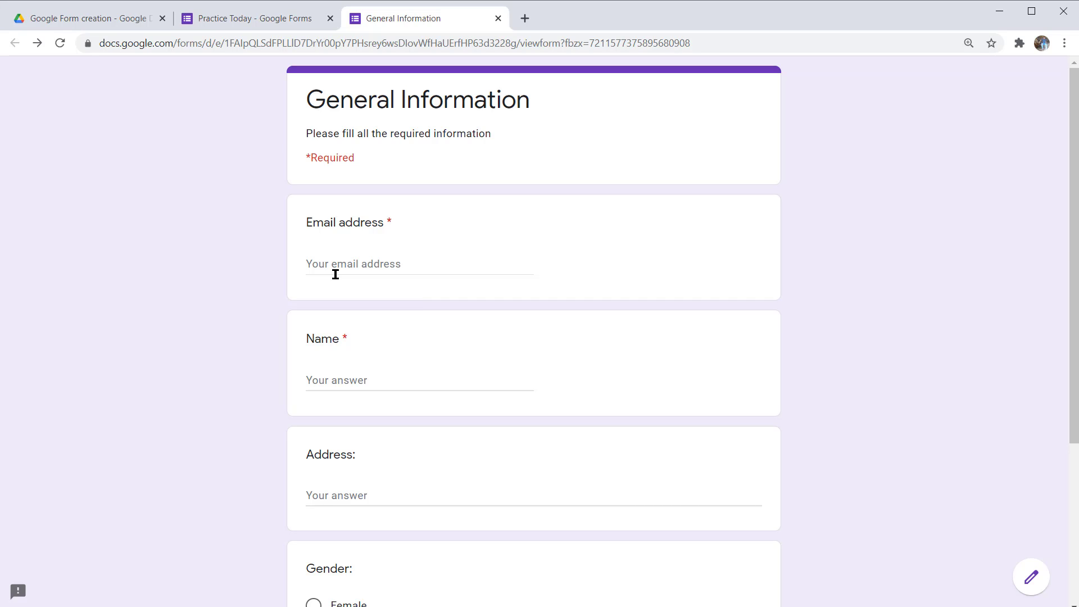
- Return to the Practice Today editor, whose Responses tab now shows 1 response
{"action": "key", "text": "alt+Left"}
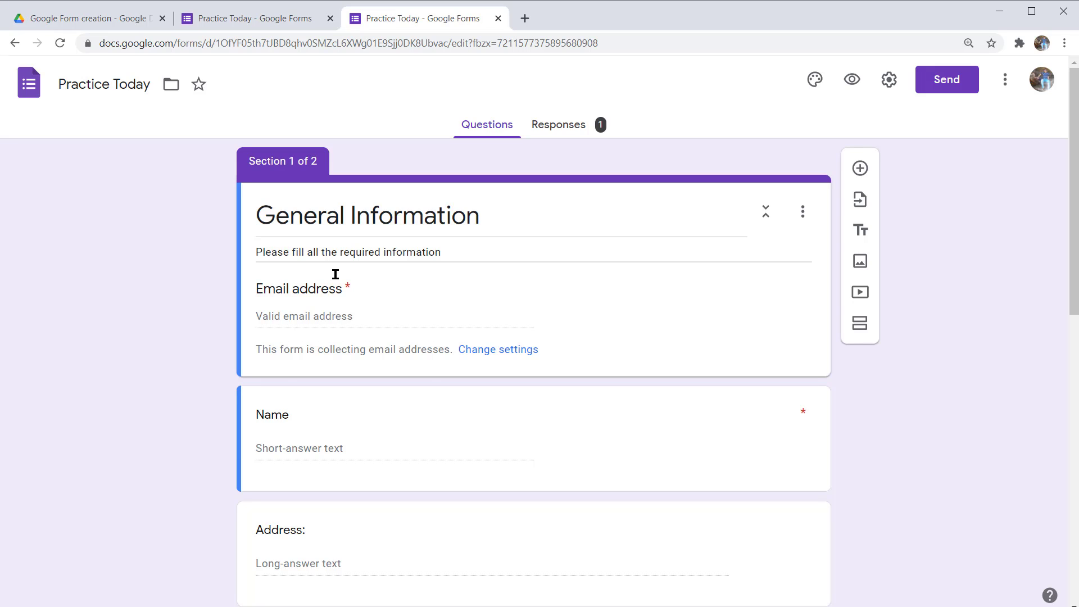
- Open the form's Responses view to review the single submitted response
{"action": "left_click", "coordinate": [561, 126]}
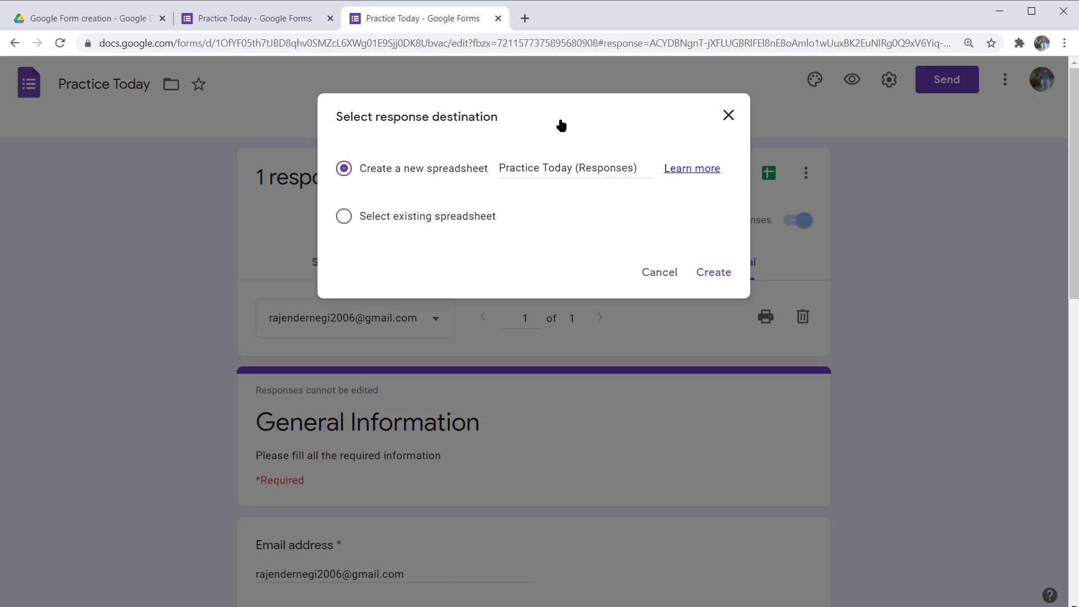
- Create the new 'Practice Today (Responses)' spreadsheet as the form's response destination
{"action": "key", "text": "Tab"}
{"action": "key", "text": "Tab"}
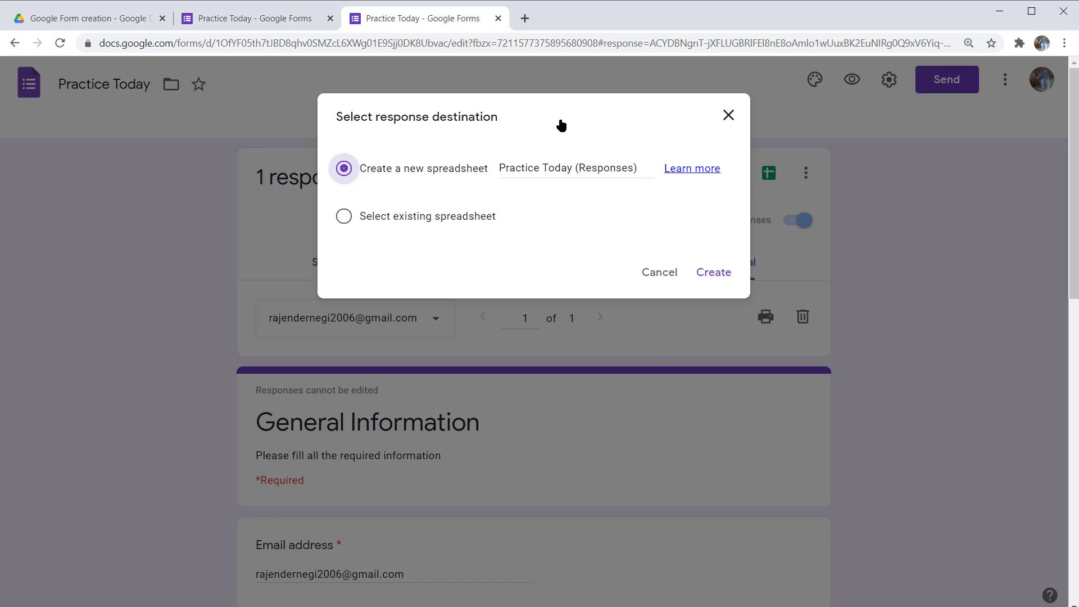
{"action": "key", "text": "Tab"}
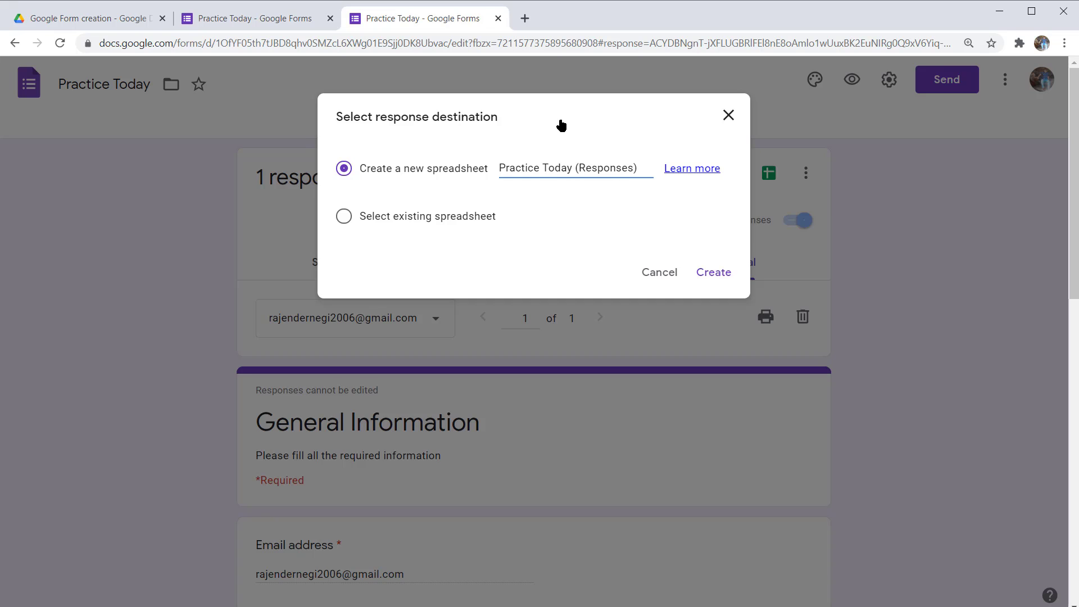
{"action": "key", "text": "Tab"}
{"action": "key", "text": "Tab"}
{"action": "key", "text": "shift+Tab"}
{"action": "key", "text": "shift+Tab"}
{"action": "key", "text": "shift+Tab"}
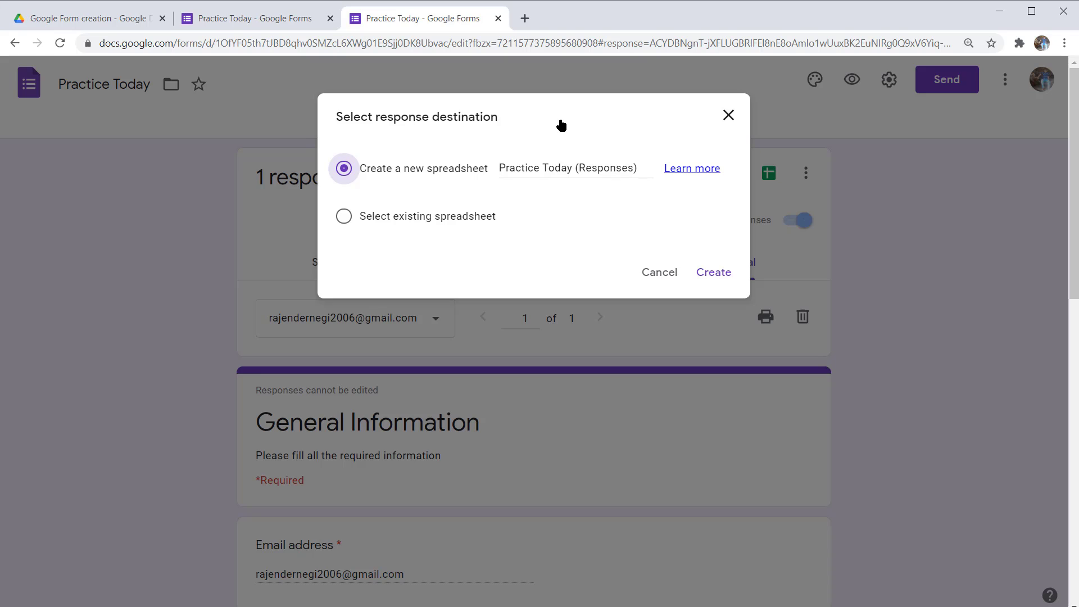
{"action": "key", "text": "Tab"}
{"action": "key", "text": "Tab"}
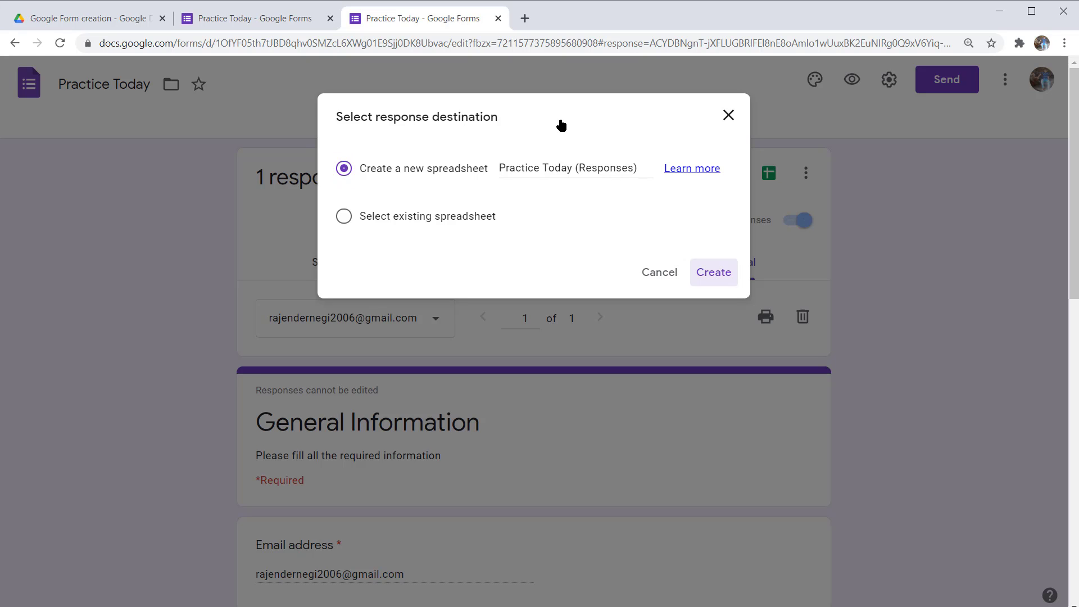
{"action": "key", "text": "Return"}
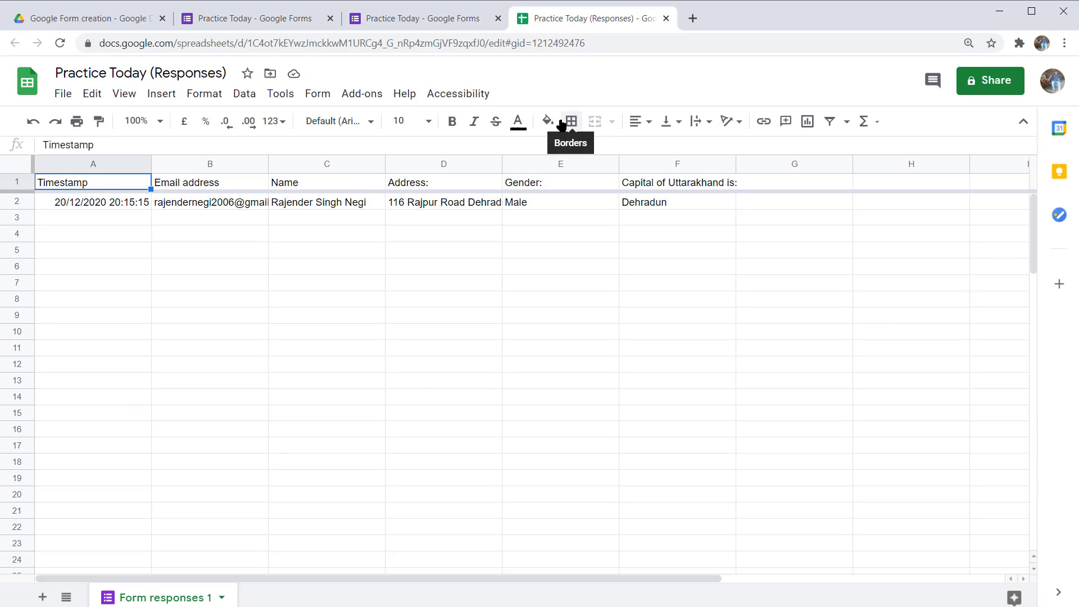
{"action": "key", "text": "Down"}
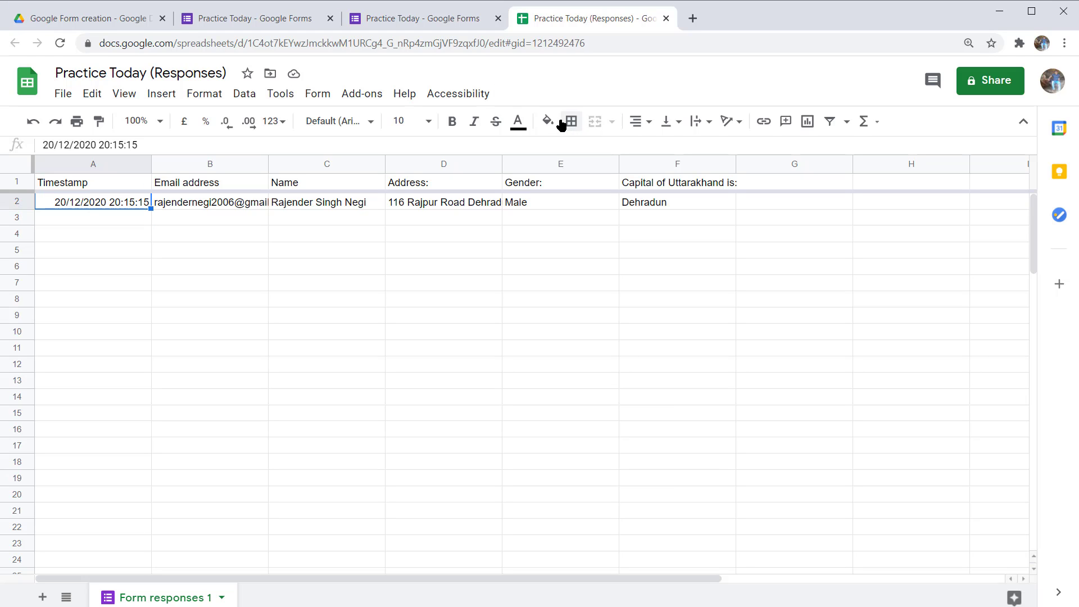
{"action": "key", "text": "Up"}
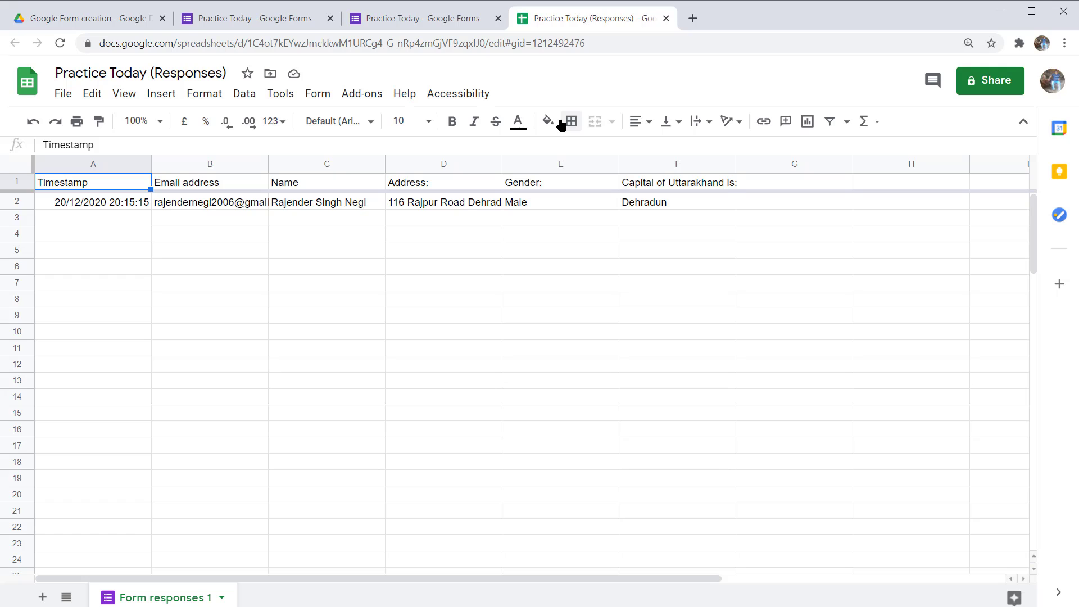
{"action": "key", "text": "Right"}
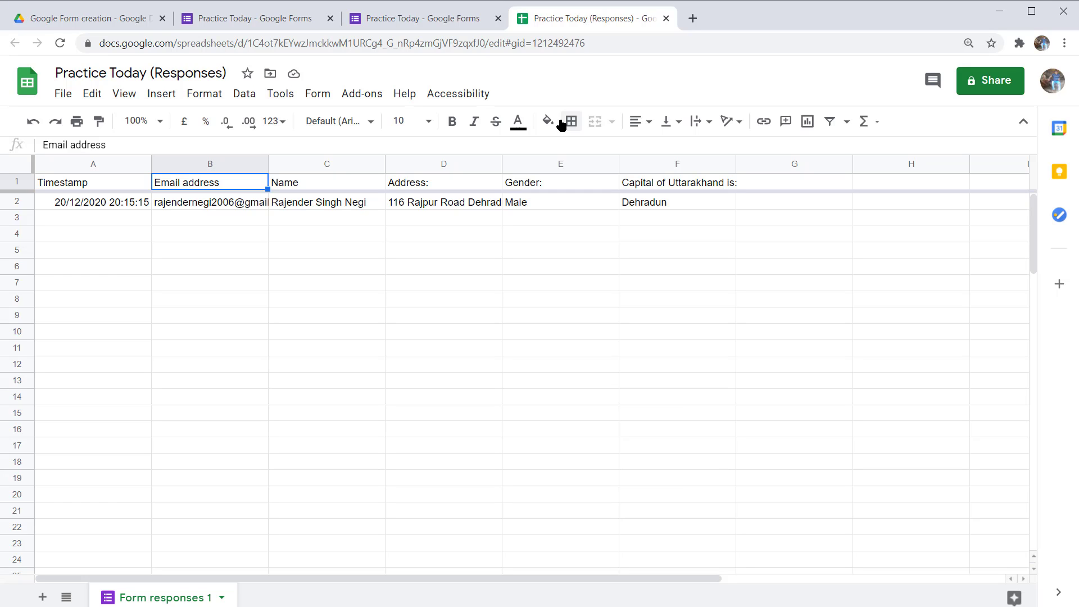
{"action": "key", "text": "Left"}
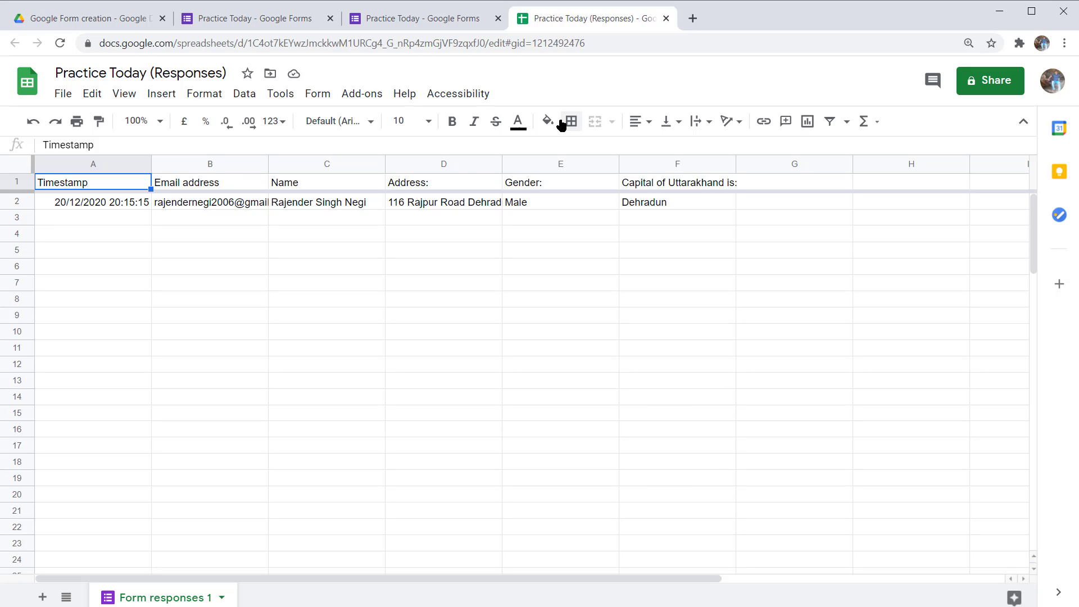
{"action": "key", "text": "Right"}
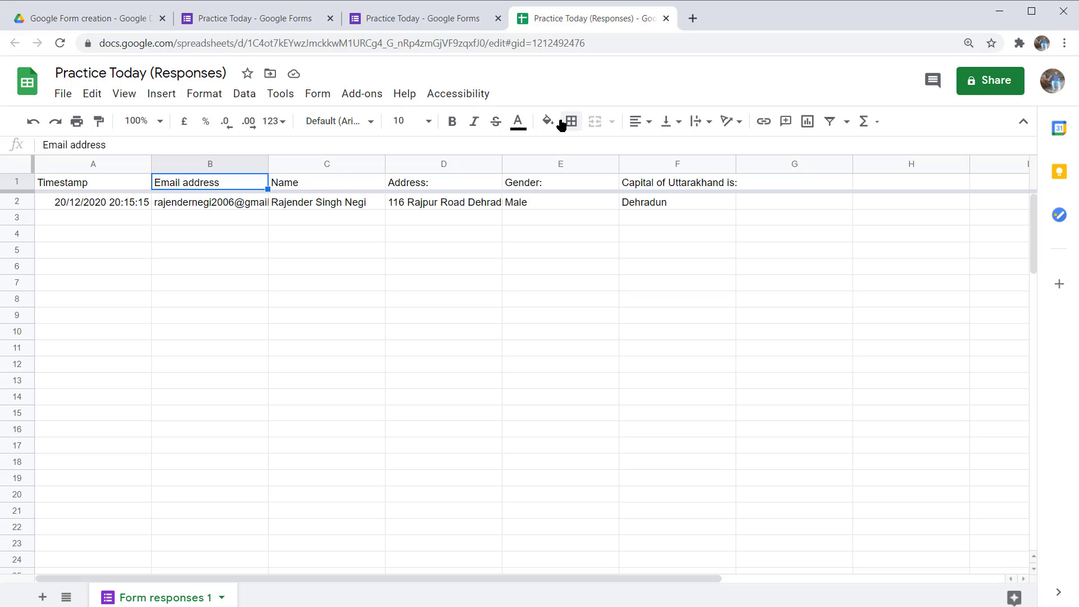
{"action": "key", "text": "Right"}
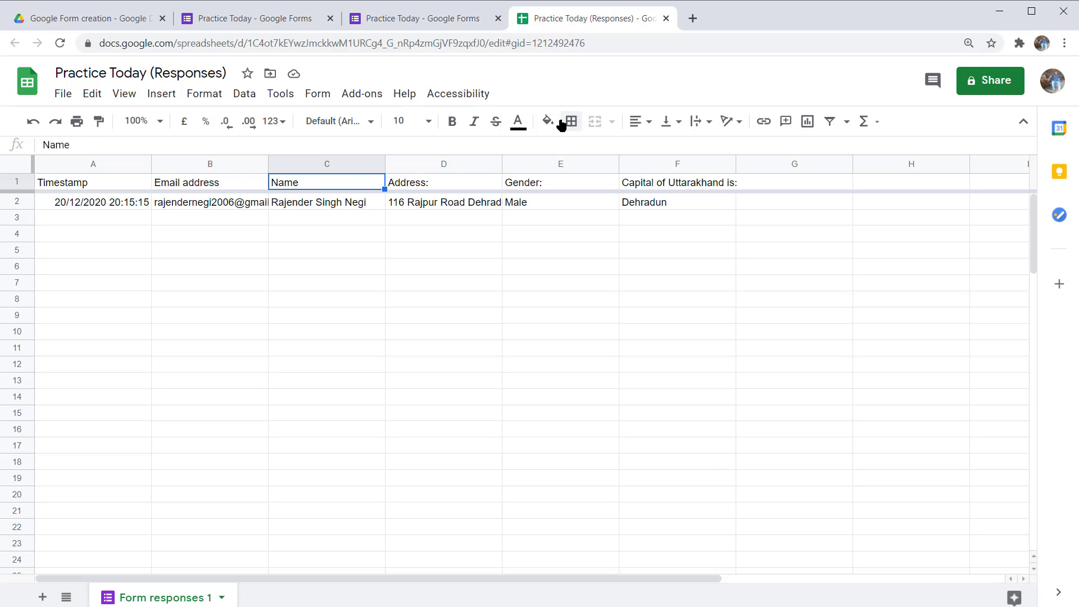
{"action": "key", "text": "Right"}
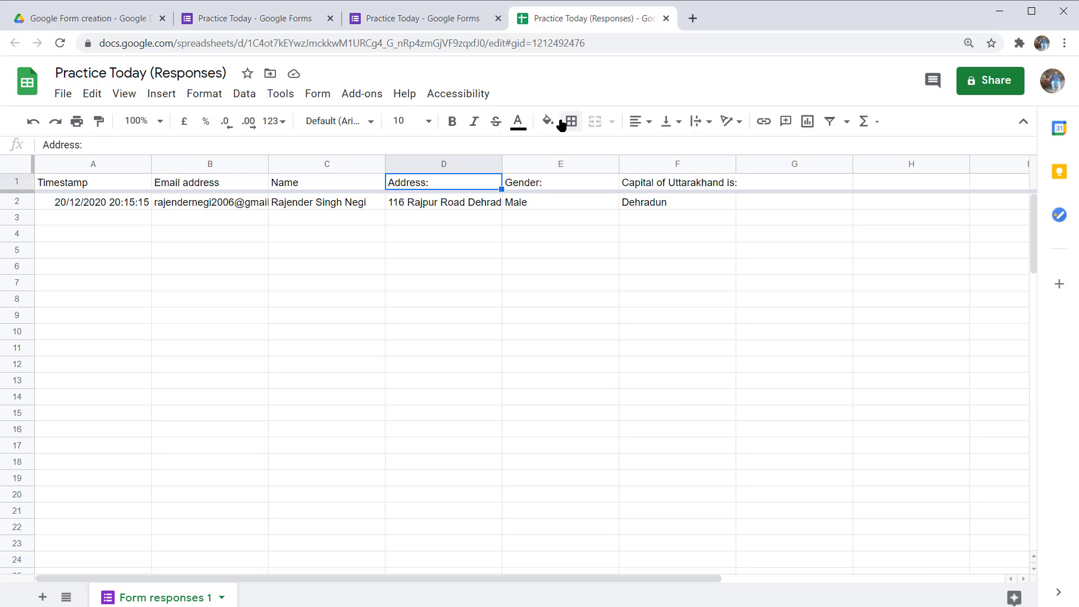
{"action": "key", "text": "Right"}
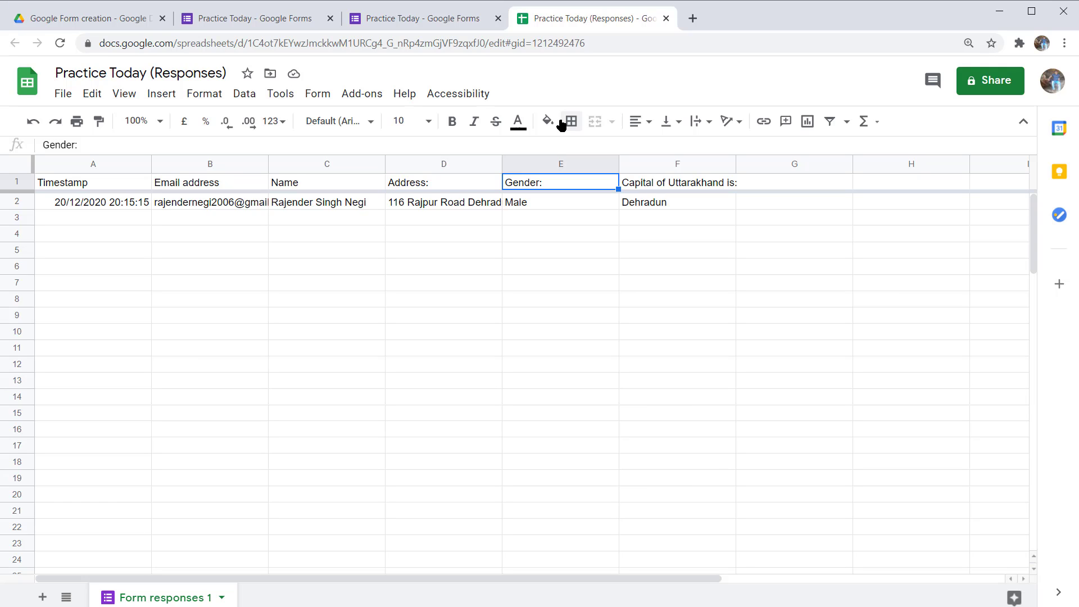
{"action": "key", "text": "Right"}
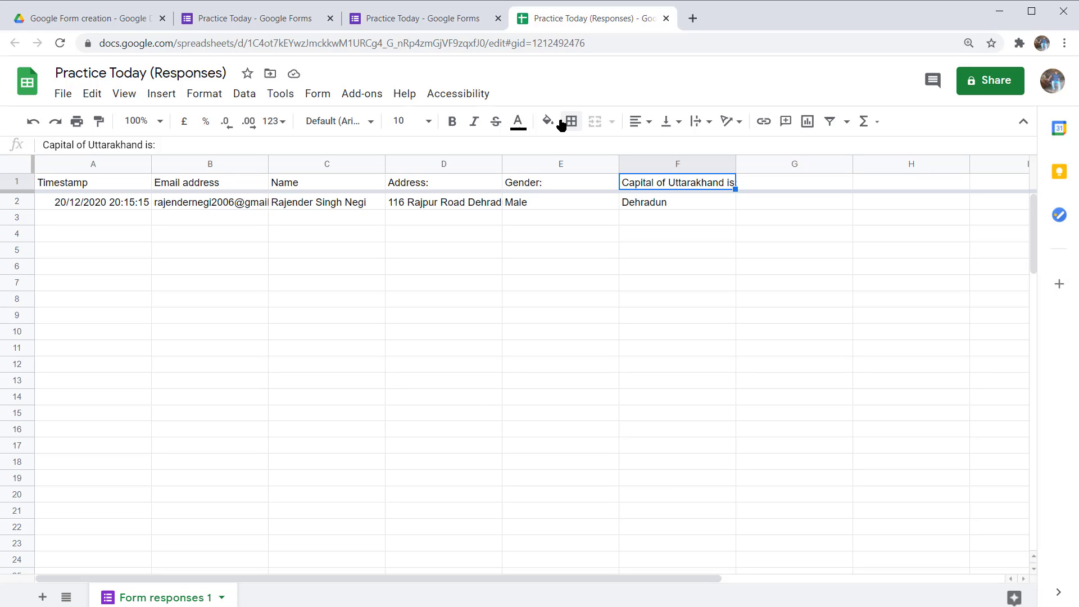
{"action": "key", "text": "Right"}
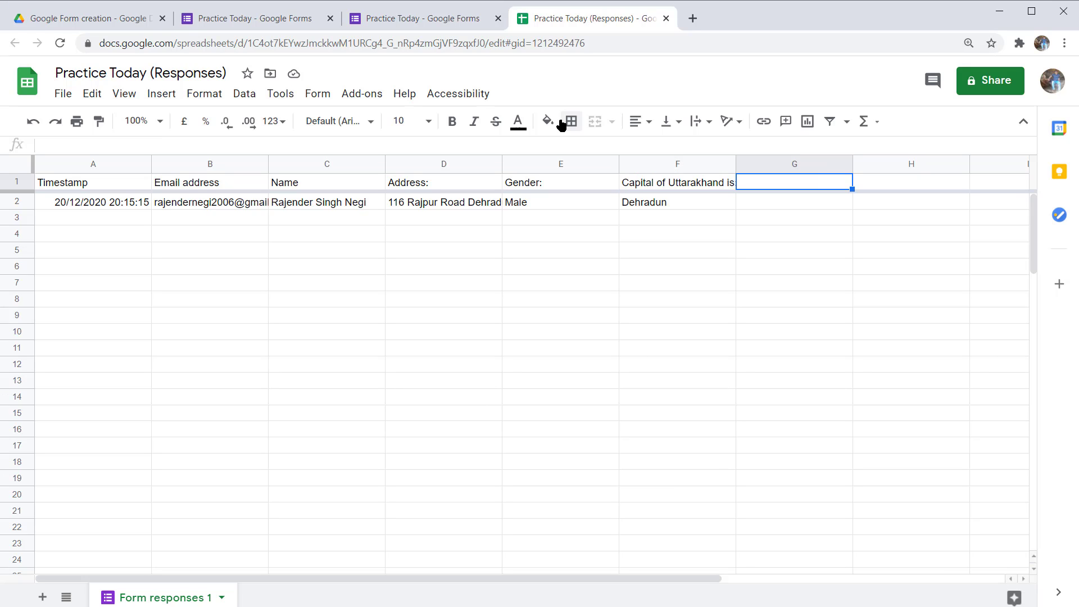
{"action": "key", "text": "Home"}
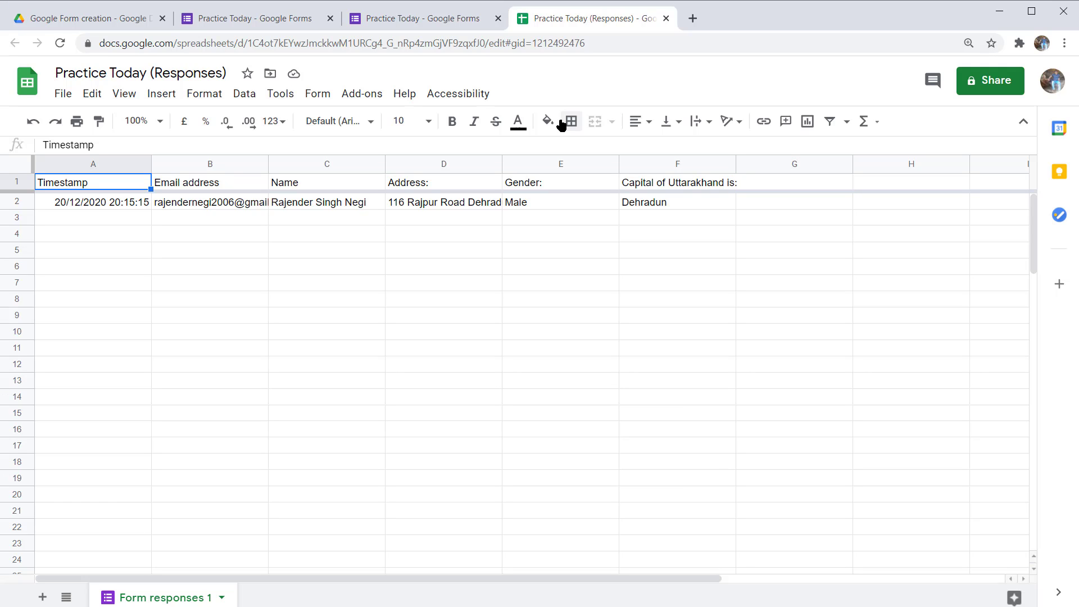
{"action": "key", "text": "Down"}
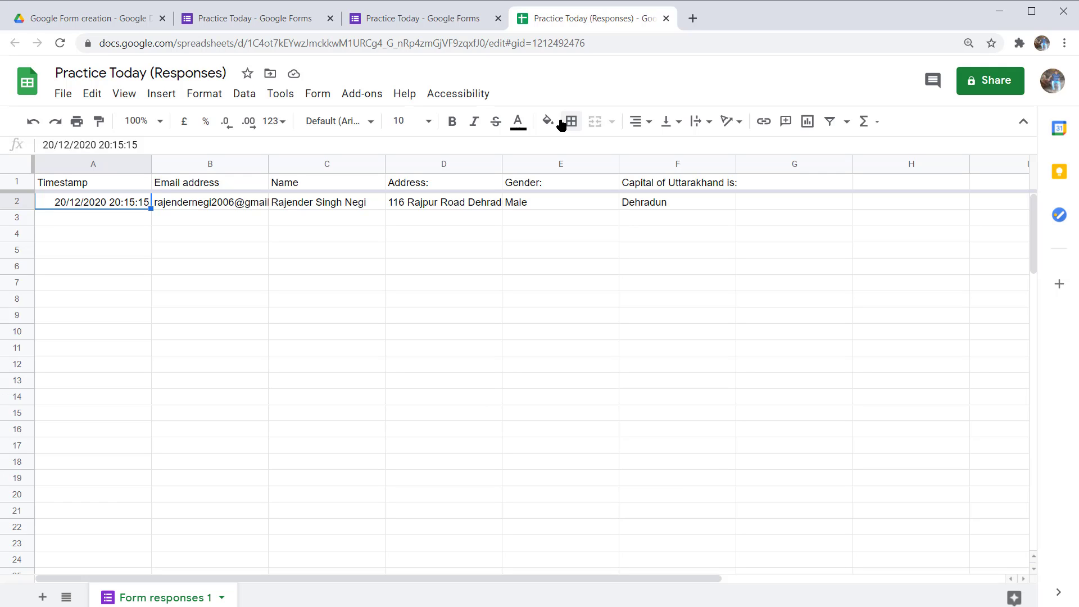
{"action": "key", "text": "Right"}
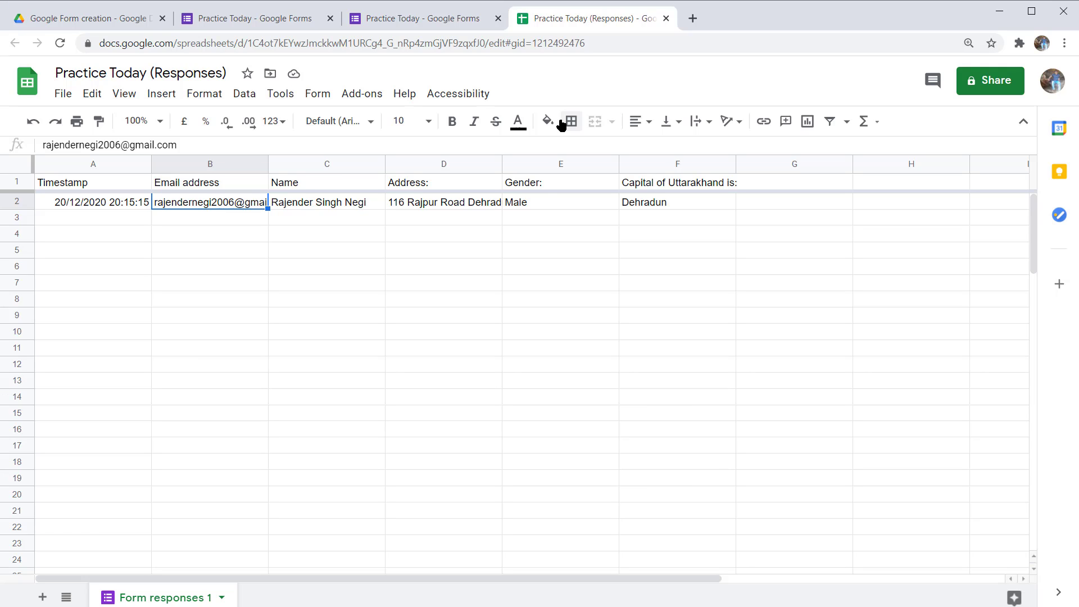
{"action": "key", "text": "Right"}
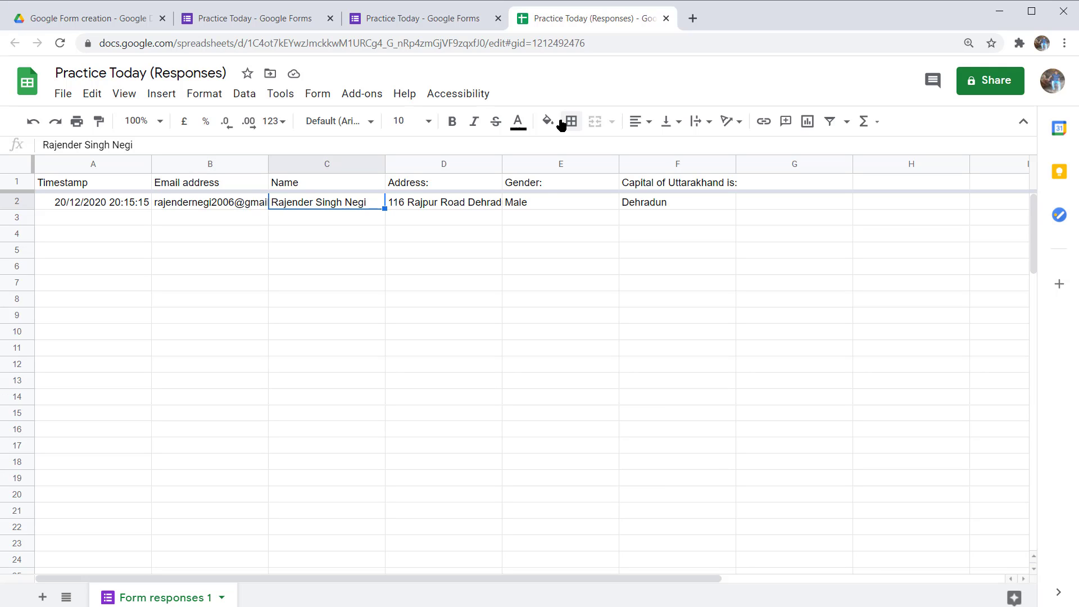
{"action": "key", "text": "Right"}
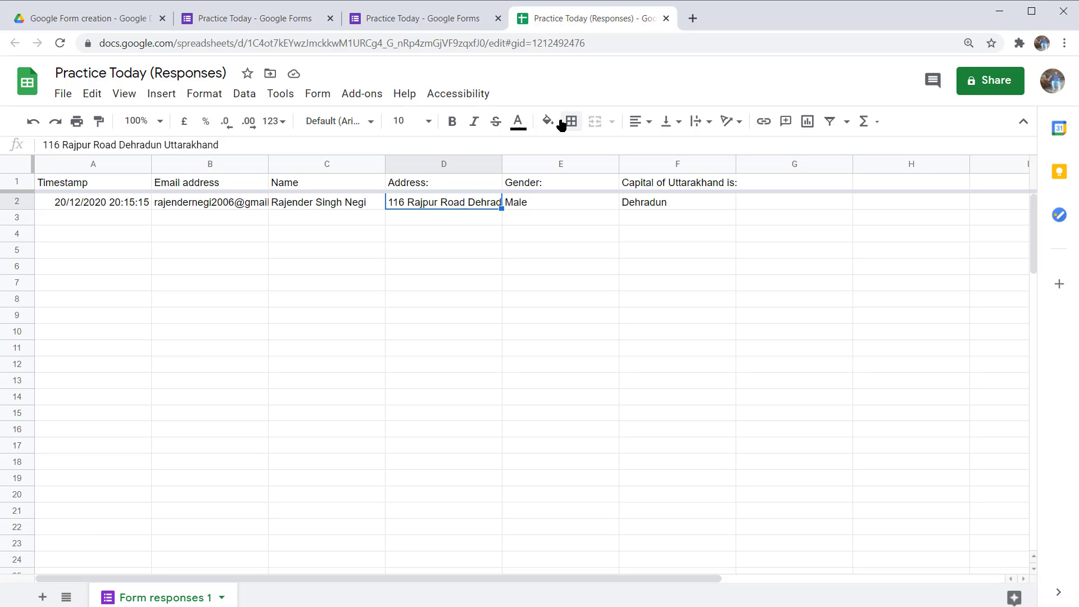
{"action": "key", "text": "Right"}
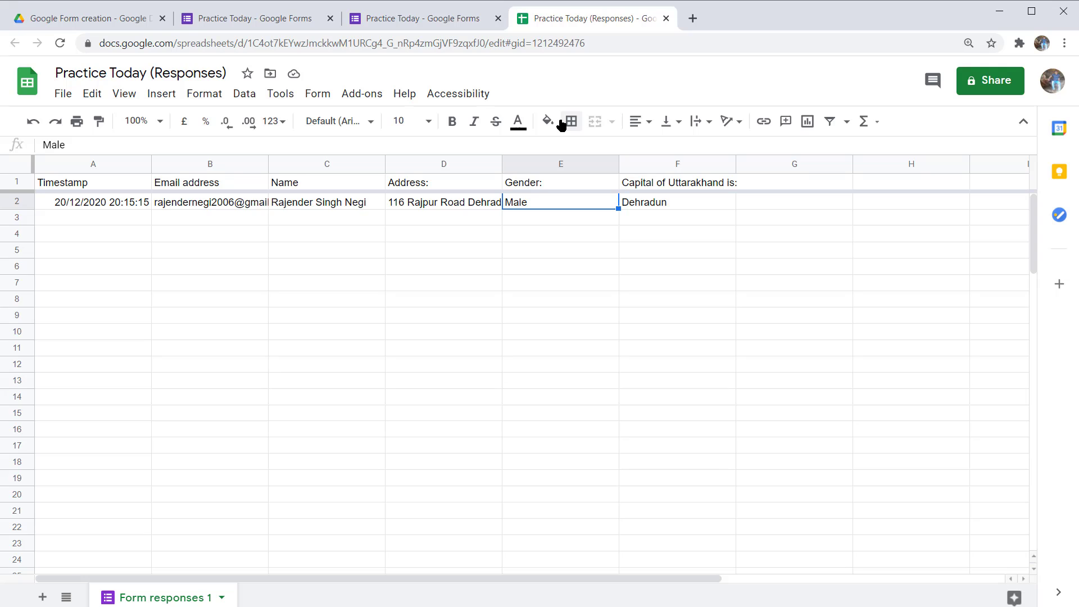
{"action": "key", "text": "Right"}
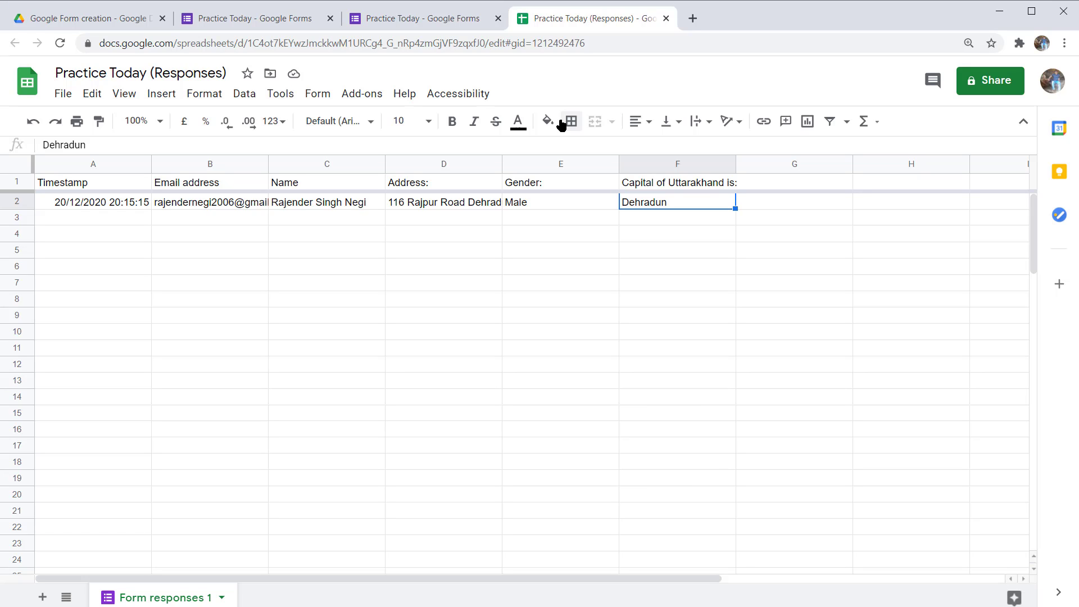
{"action": "key", "text": "Up"}
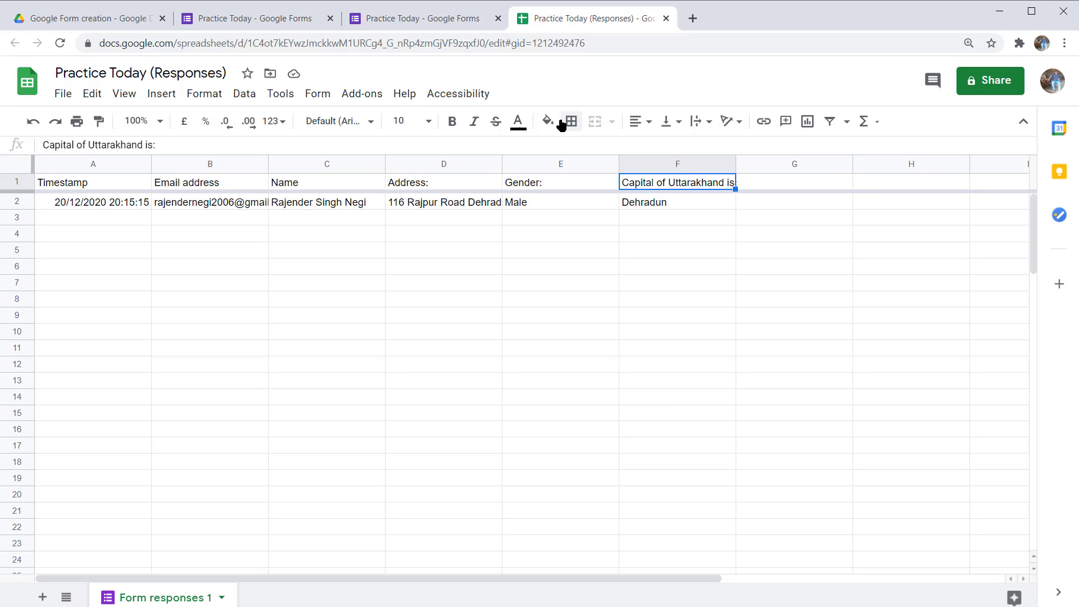
{"action": "key", "text": "Down"}
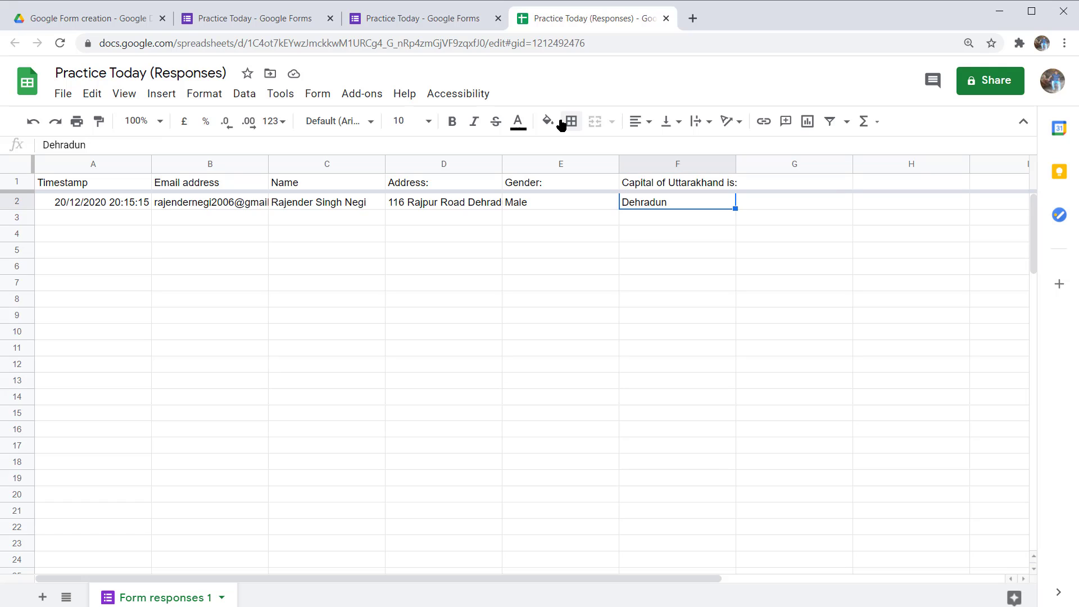